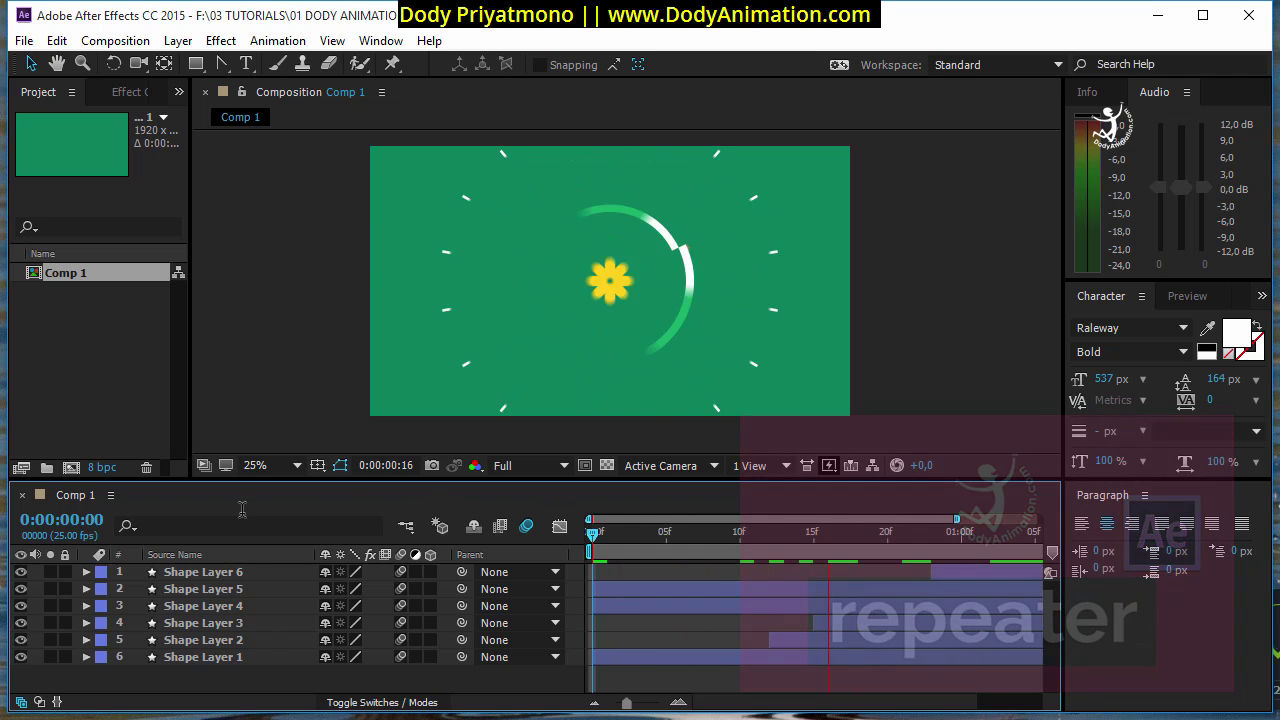
left_click(198, 65)
left_click(198, 64)
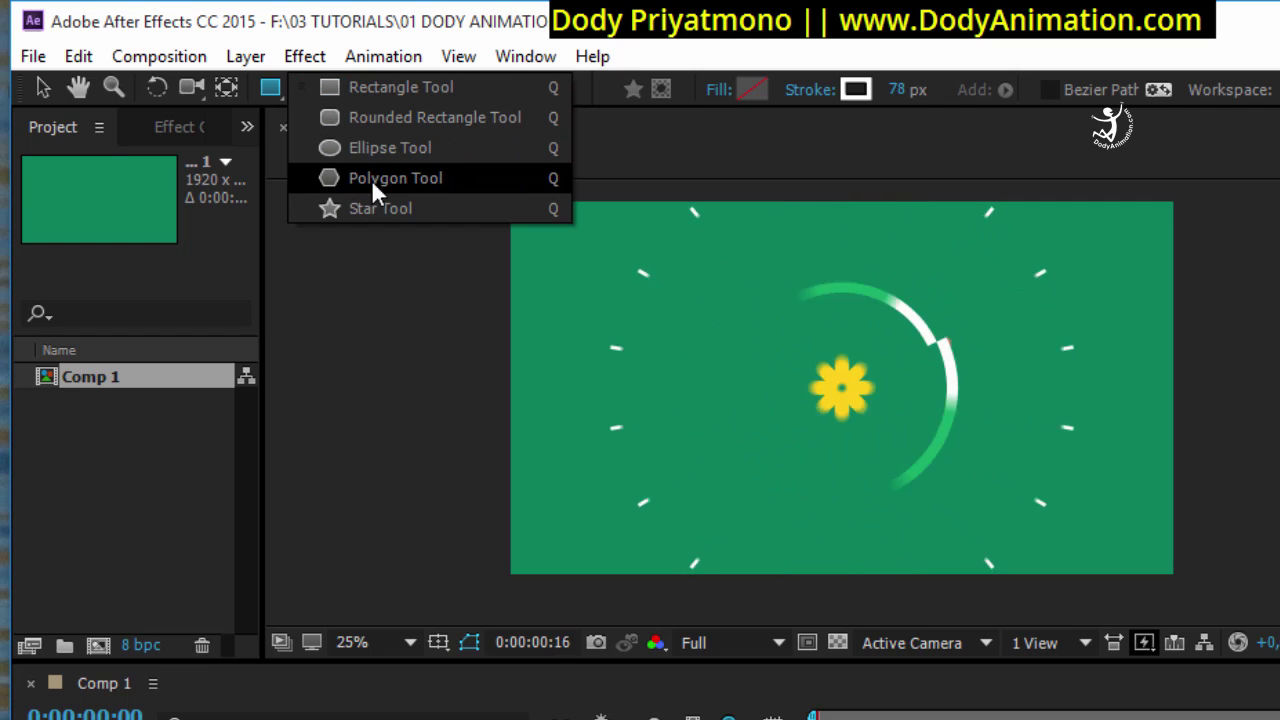
left_click(273, 95)
left_click(306, 92)
left_click(370, 88)
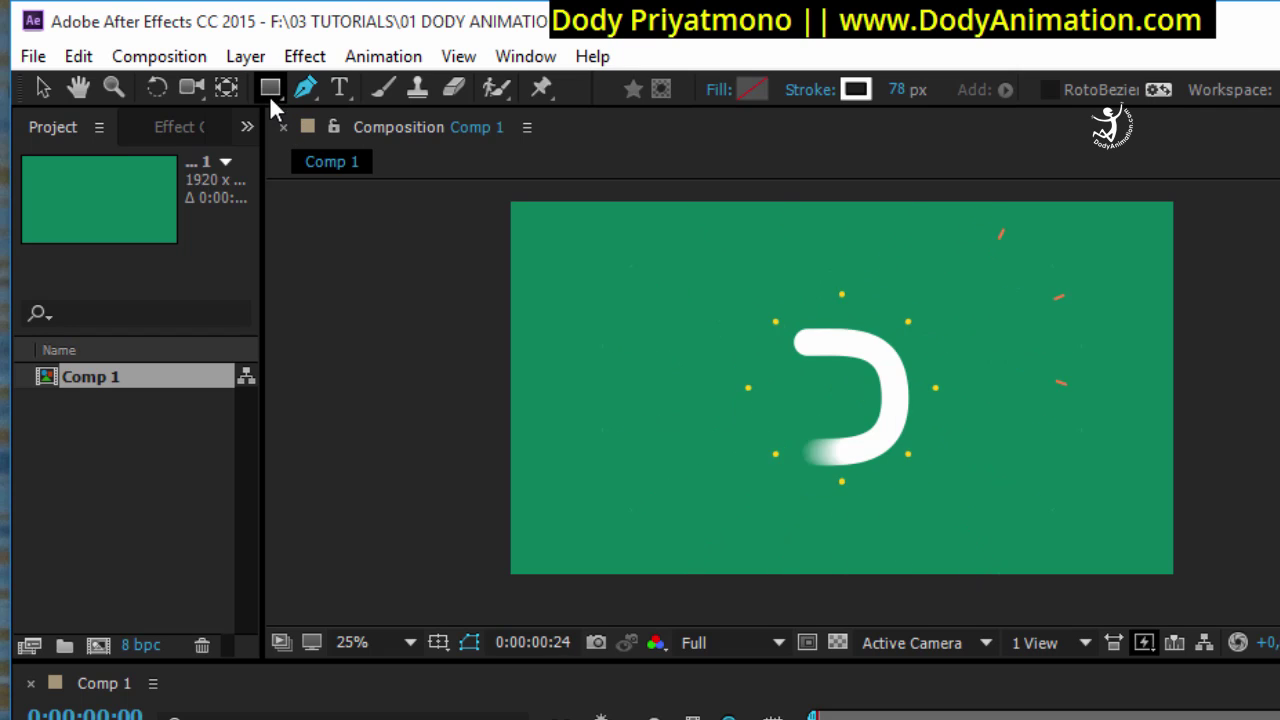
- Start a new empty project and dismiss the program's About window
left_click(42, 56)
mouse_move(58, 90)
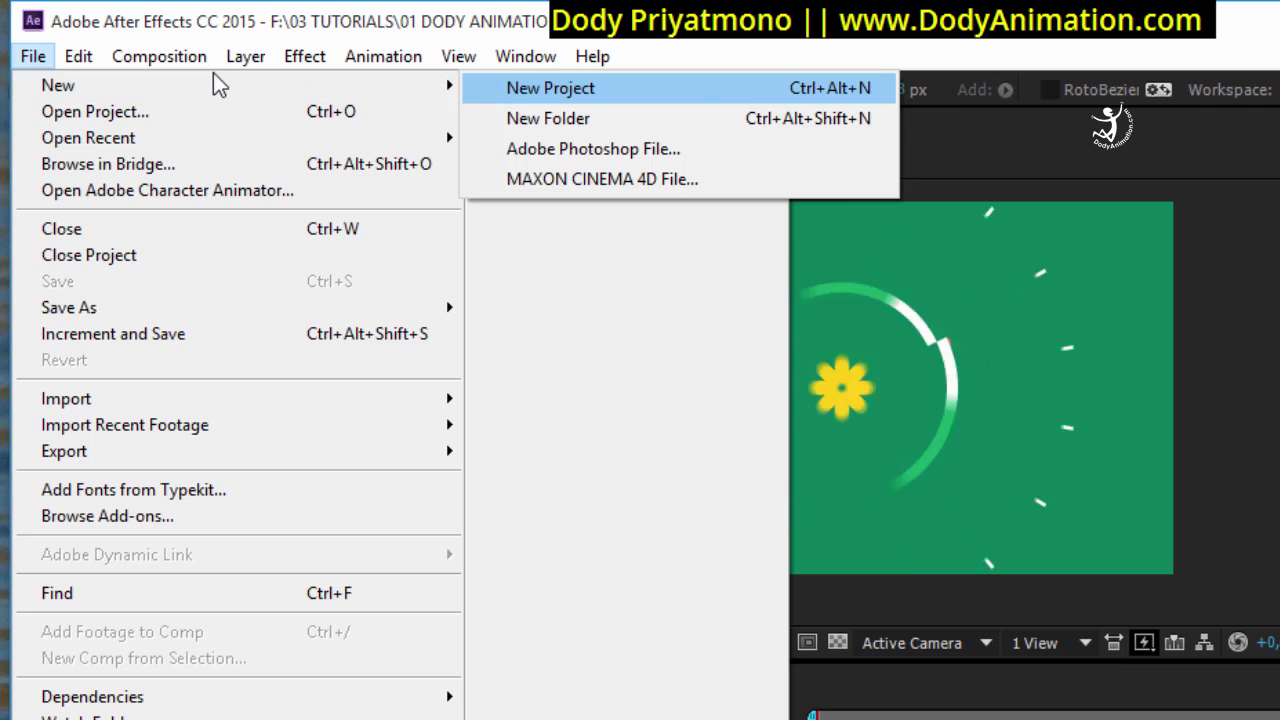
left_click(510, 89)
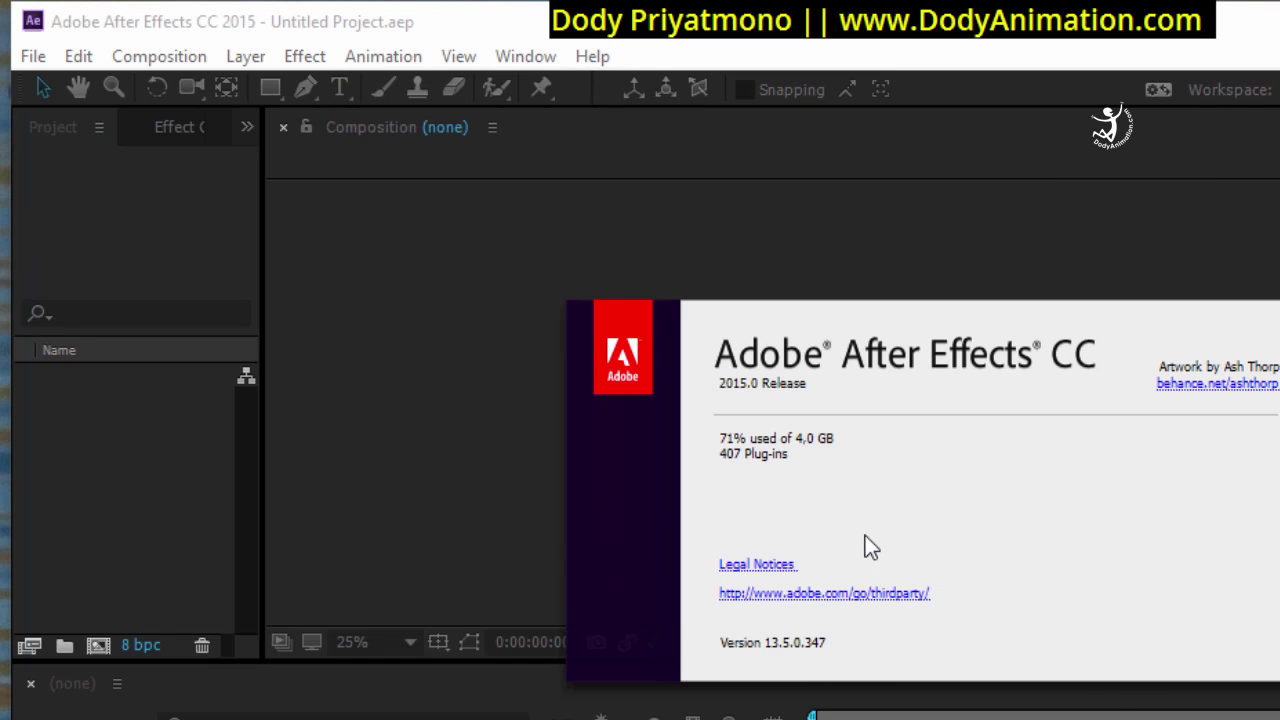
left_click(865, 535)
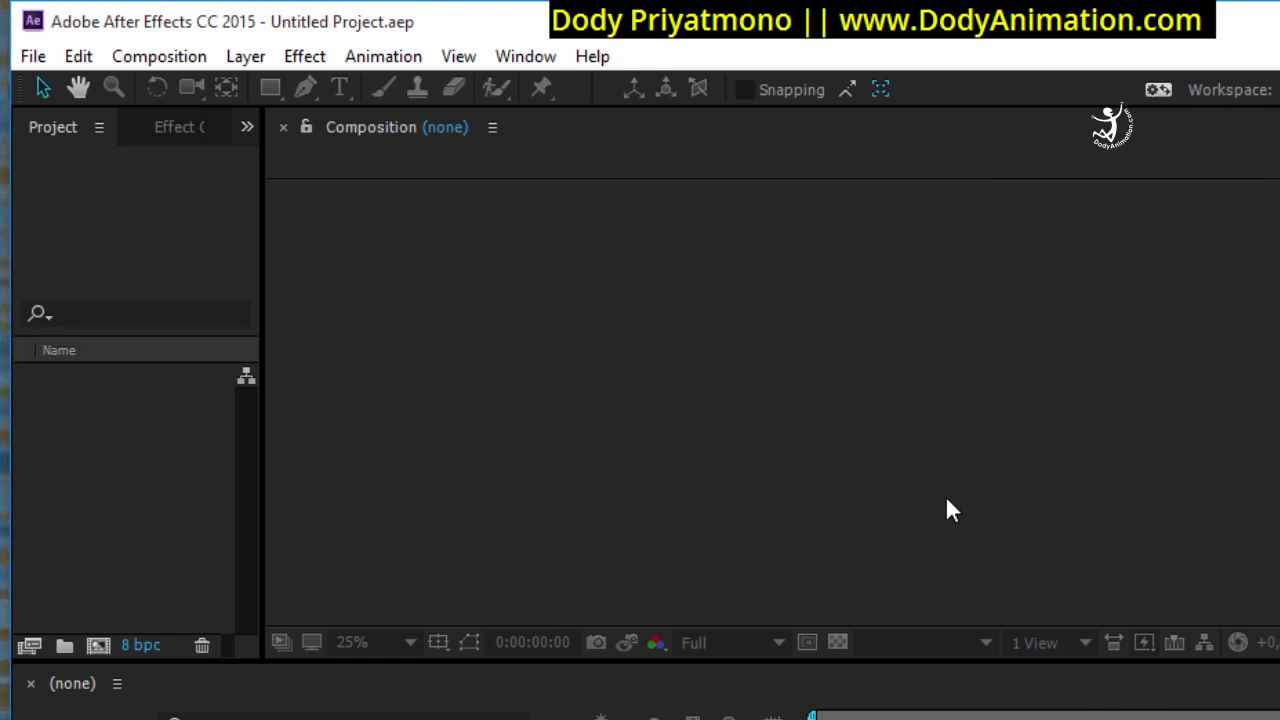
- Set up a new composition named "shape layer" with the HDTV 1080 25 preset and a duration of 0:00:05:00
left_click(160, 57)
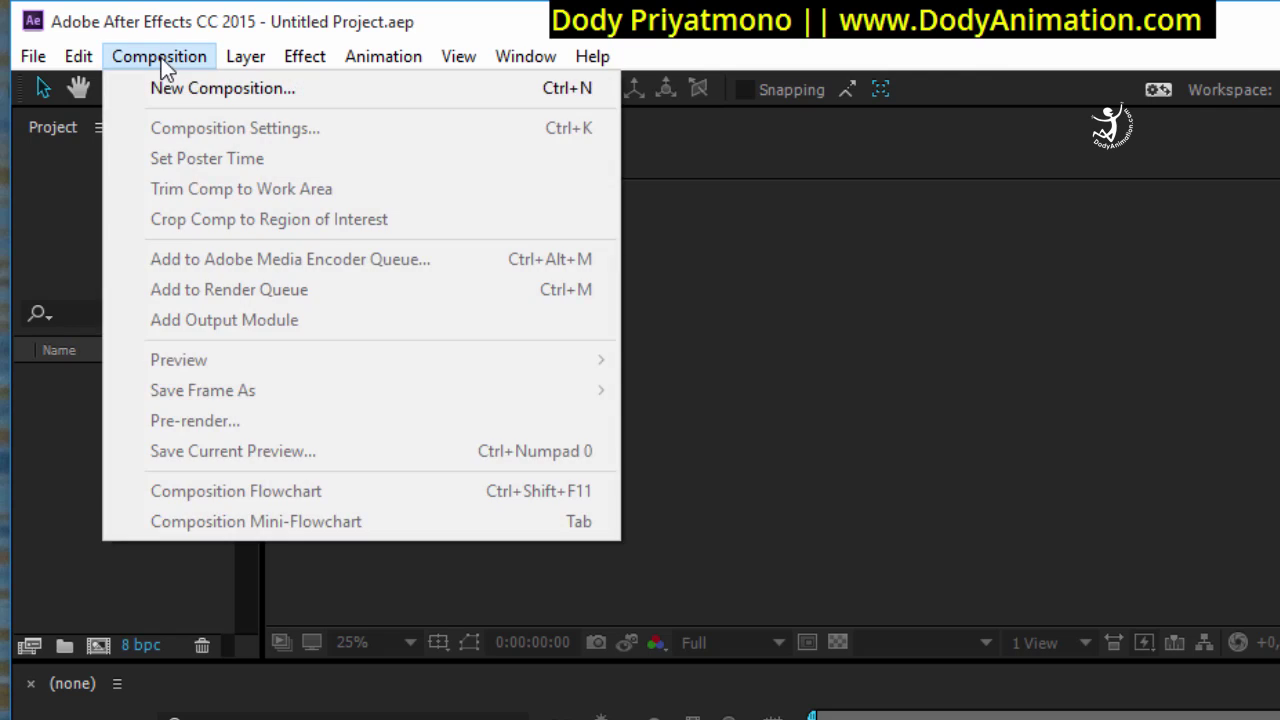
left_click(176, 88)
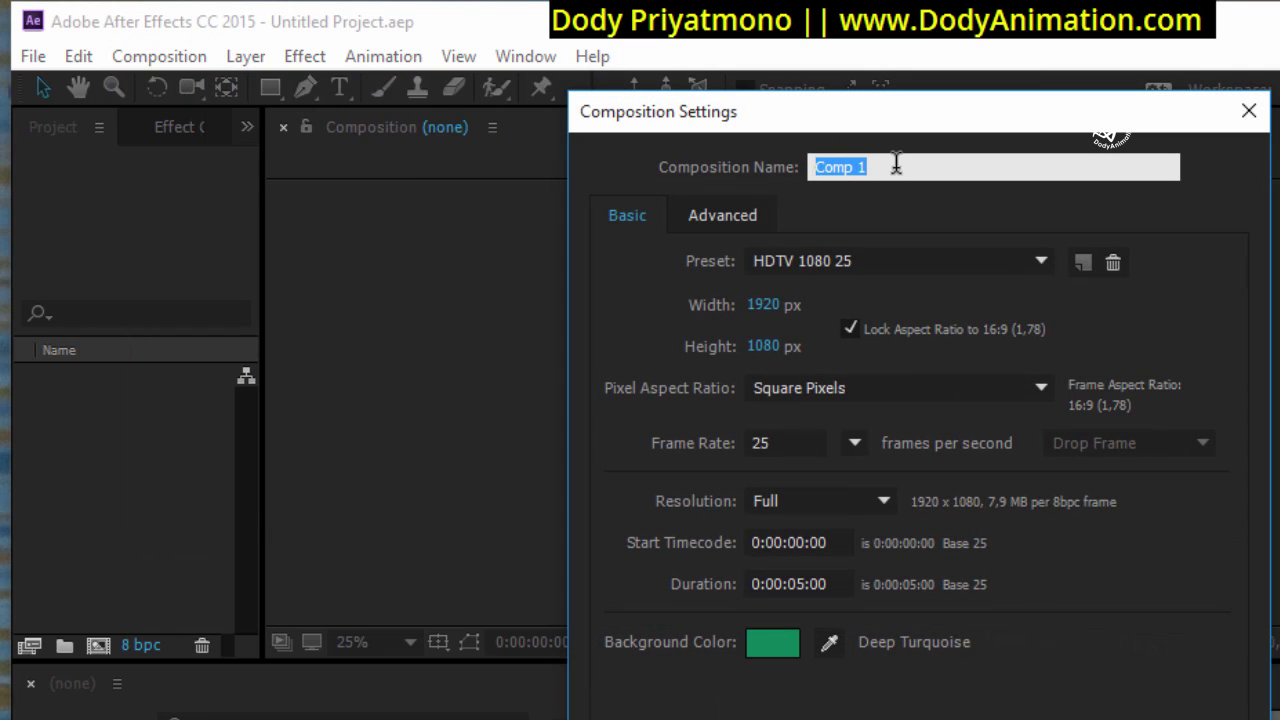
type("shape layer")
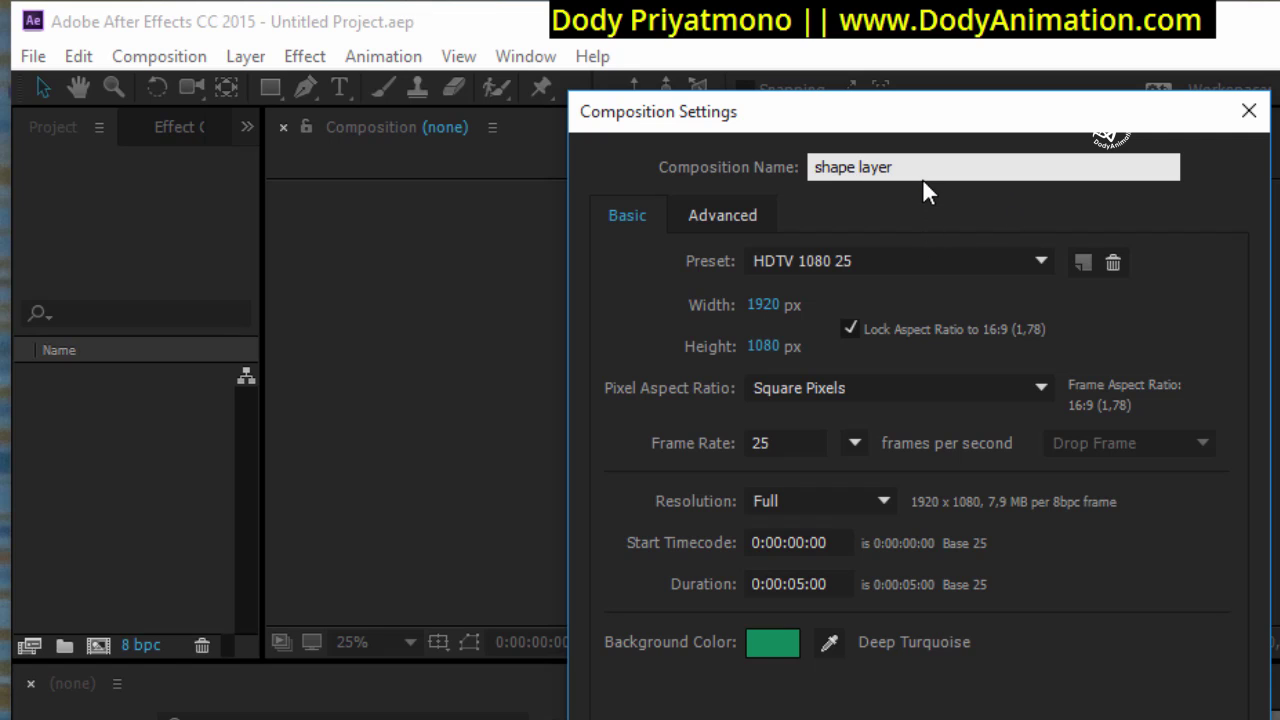
left_click(850, 265)
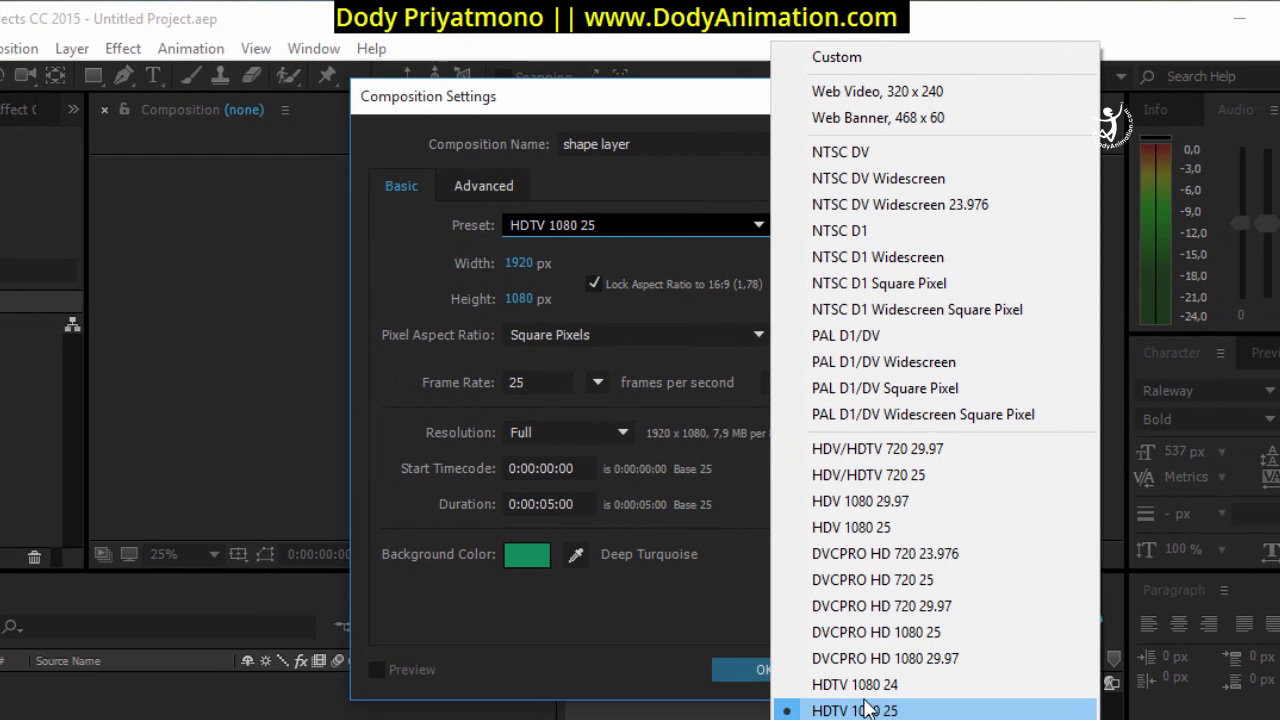
left_click(370, 392)
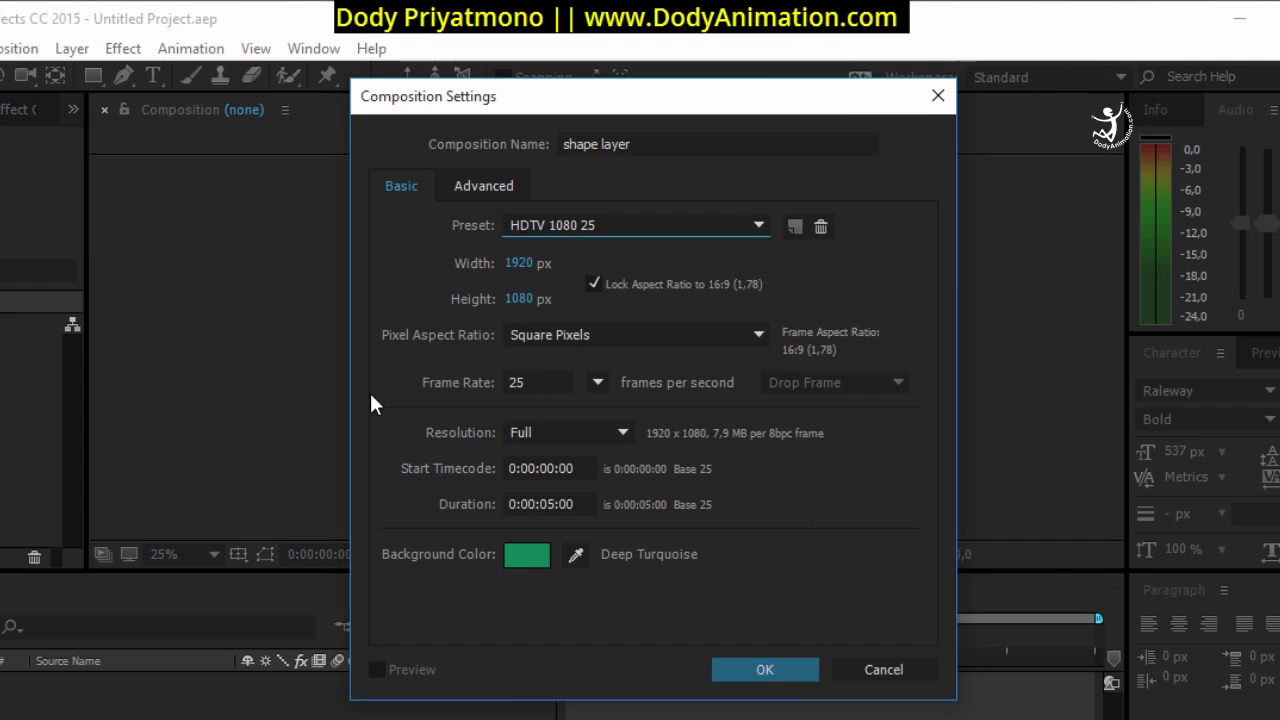
left_click(553, 503)
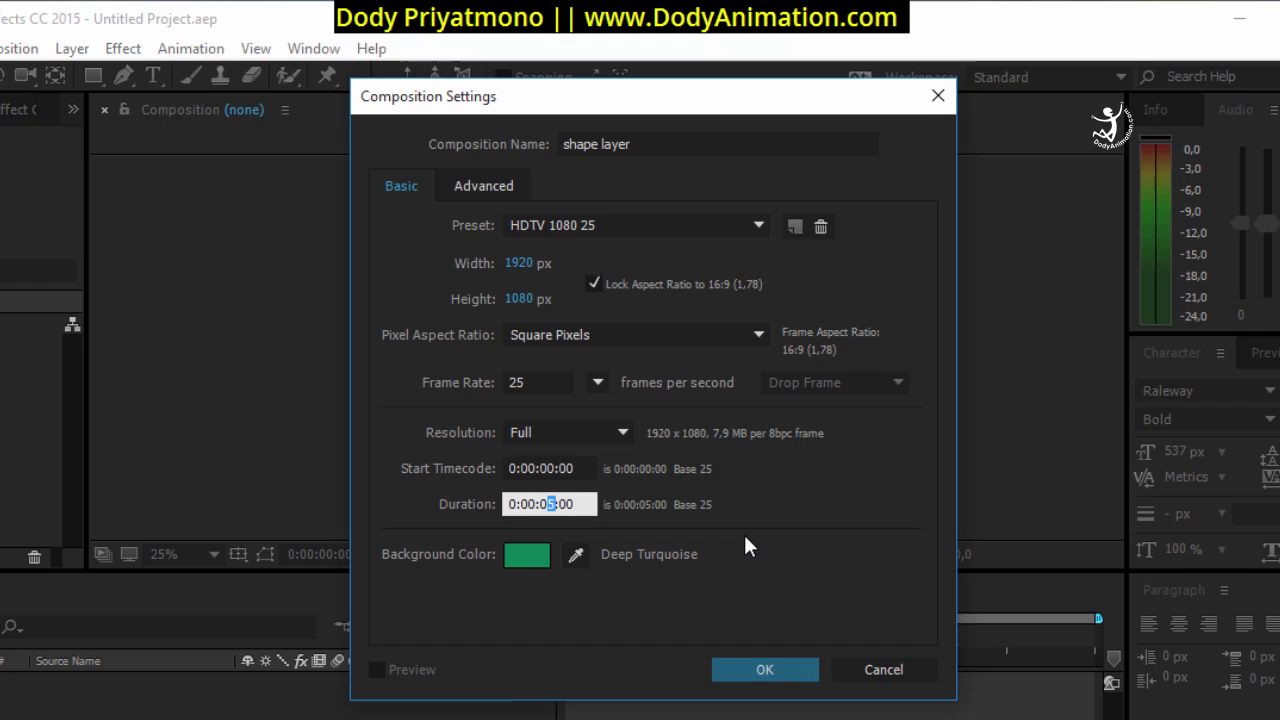
left_click(585, 503)
- Set the composition's background colour to a bright red and create the composition
left_click(523, 557)
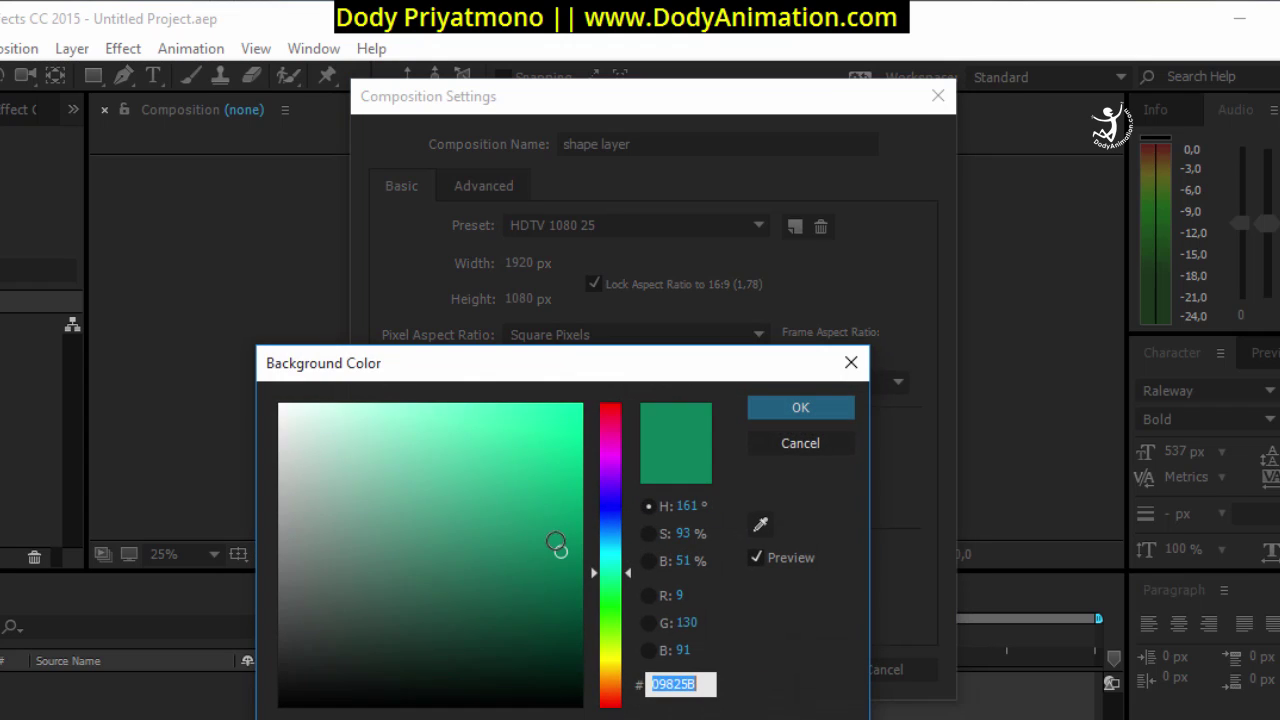
left_click(556, 559)
left_click_drag(612, 588, 617, 706)
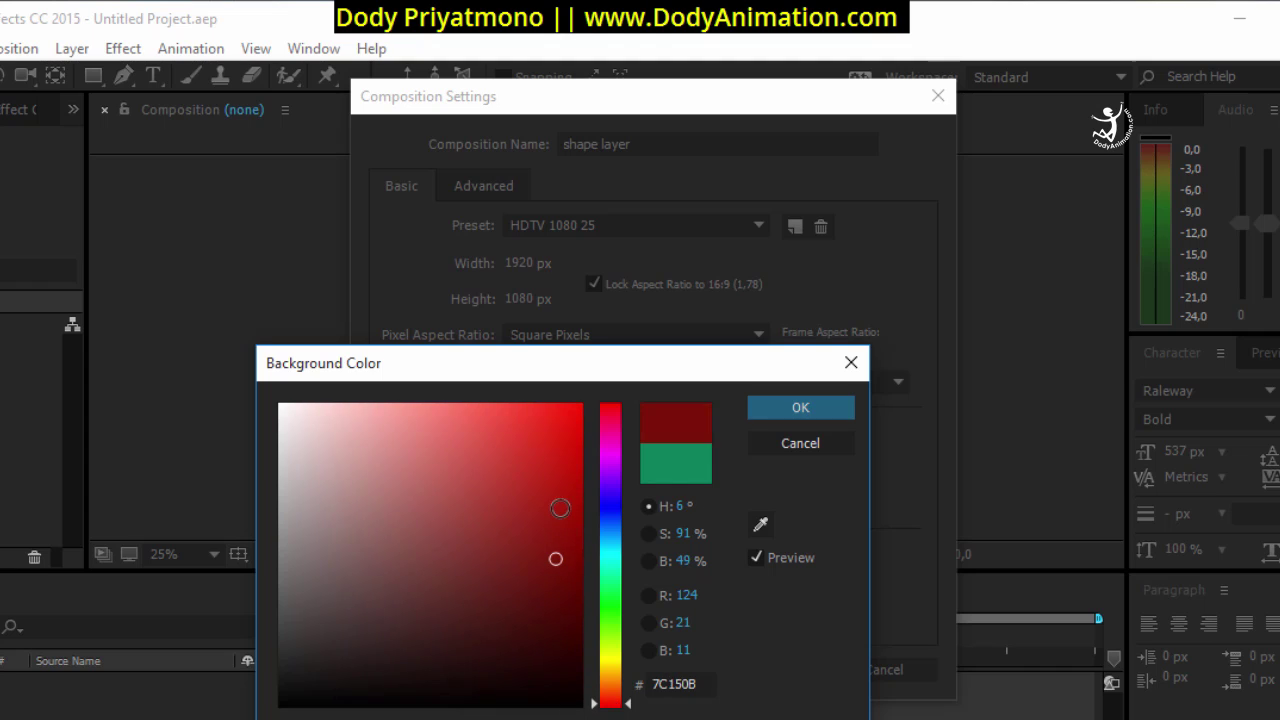
left_click(551, 409)
left_click(571, 401)
left_click_drag(571, 401, 537, 437)
left_click(760, 411)
left_click(768, 669)
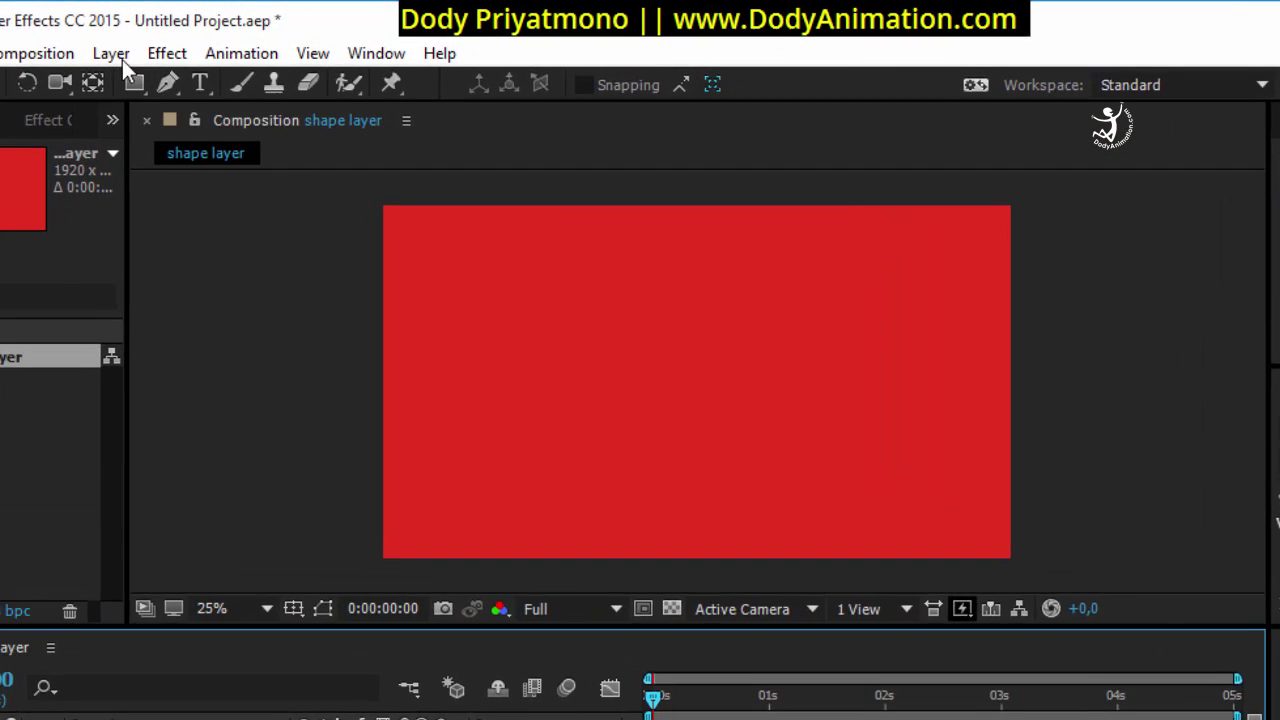
left_click(184, 42)
mouse_move(196, 43)
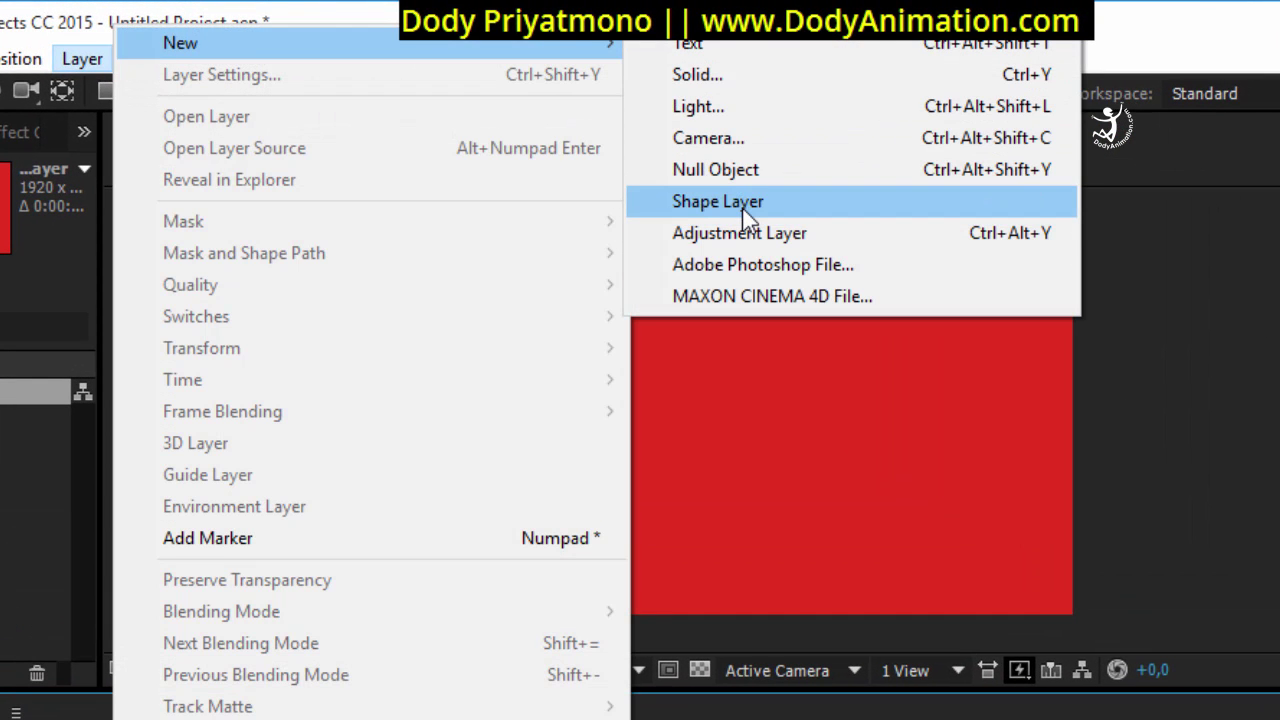
left_click(125, 8)
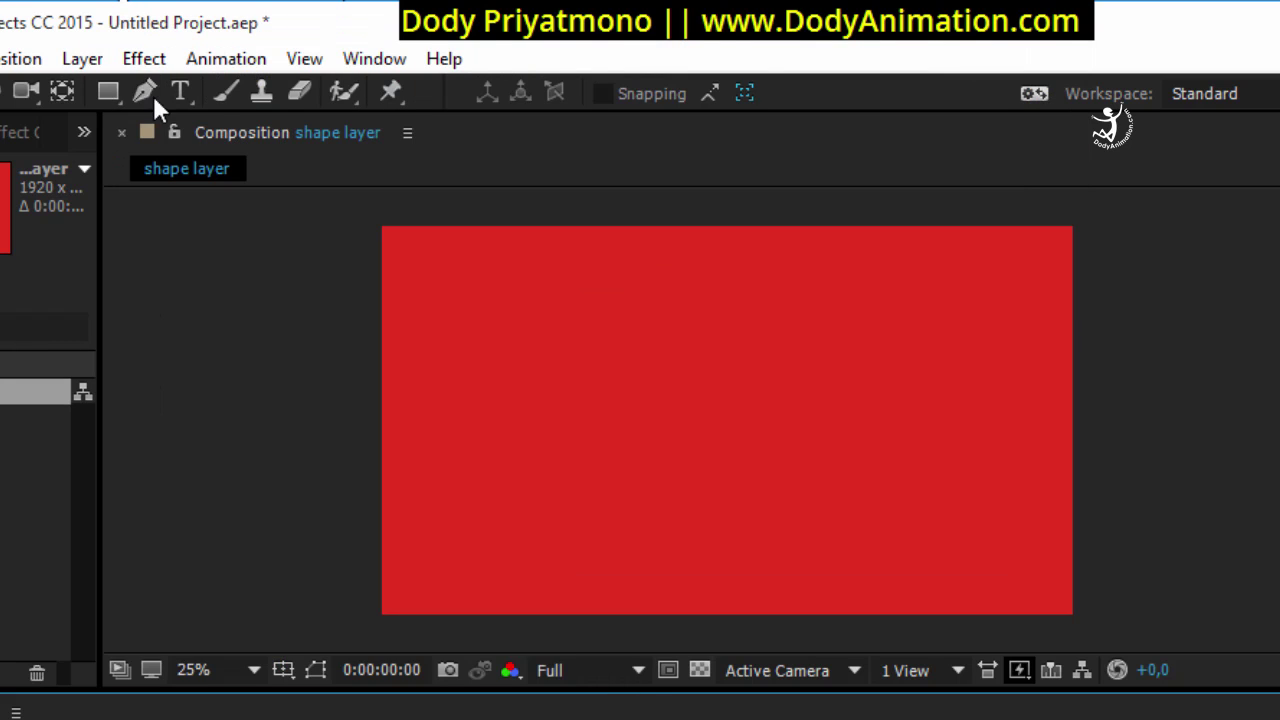
- Draw a circle near the centre of the composition with the Ellipse tool, using no fill and a 78 px white stroke
left_click(108, 91)
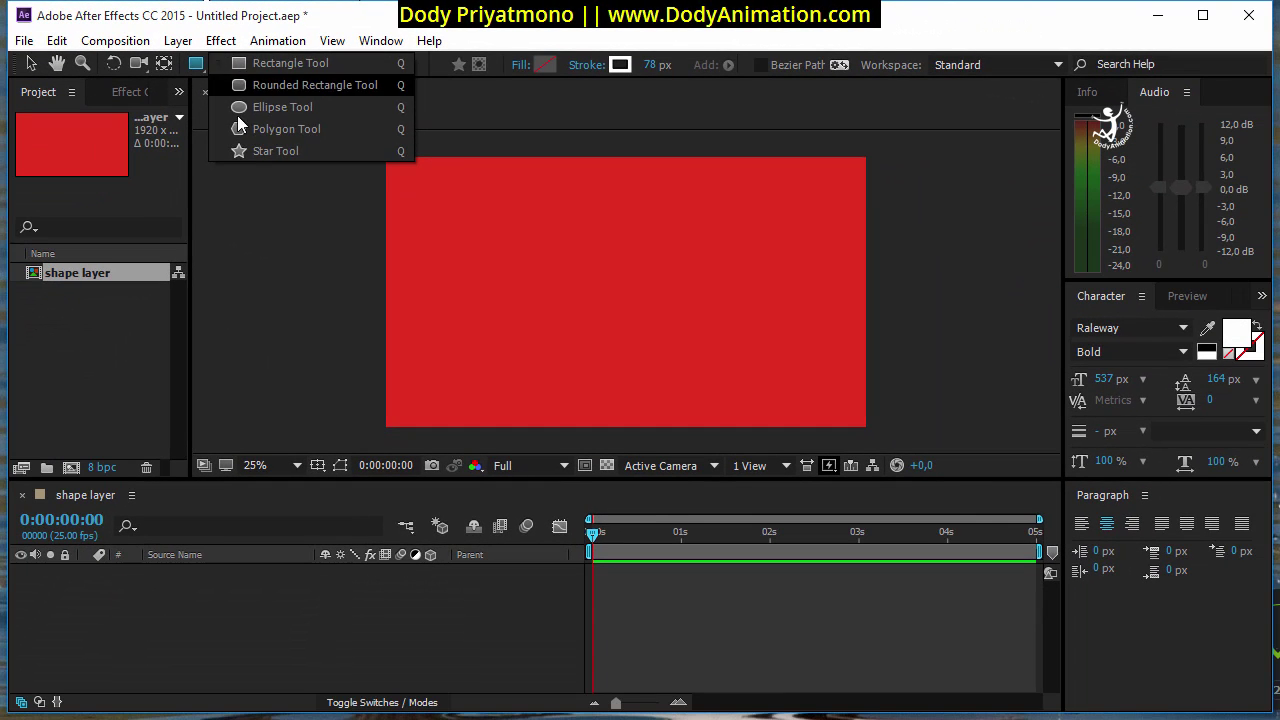
left_click(262, 107)
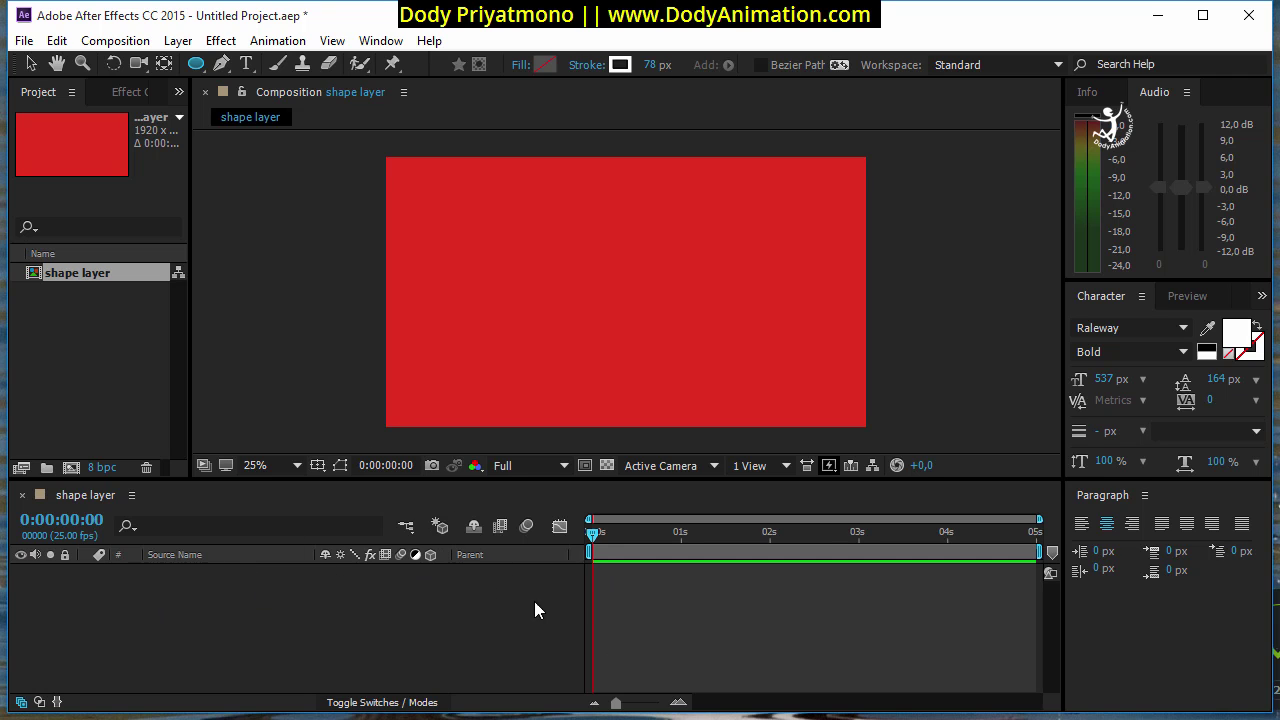
left_click(585, 586)
left_click_drag(308, 556, 240, 561)
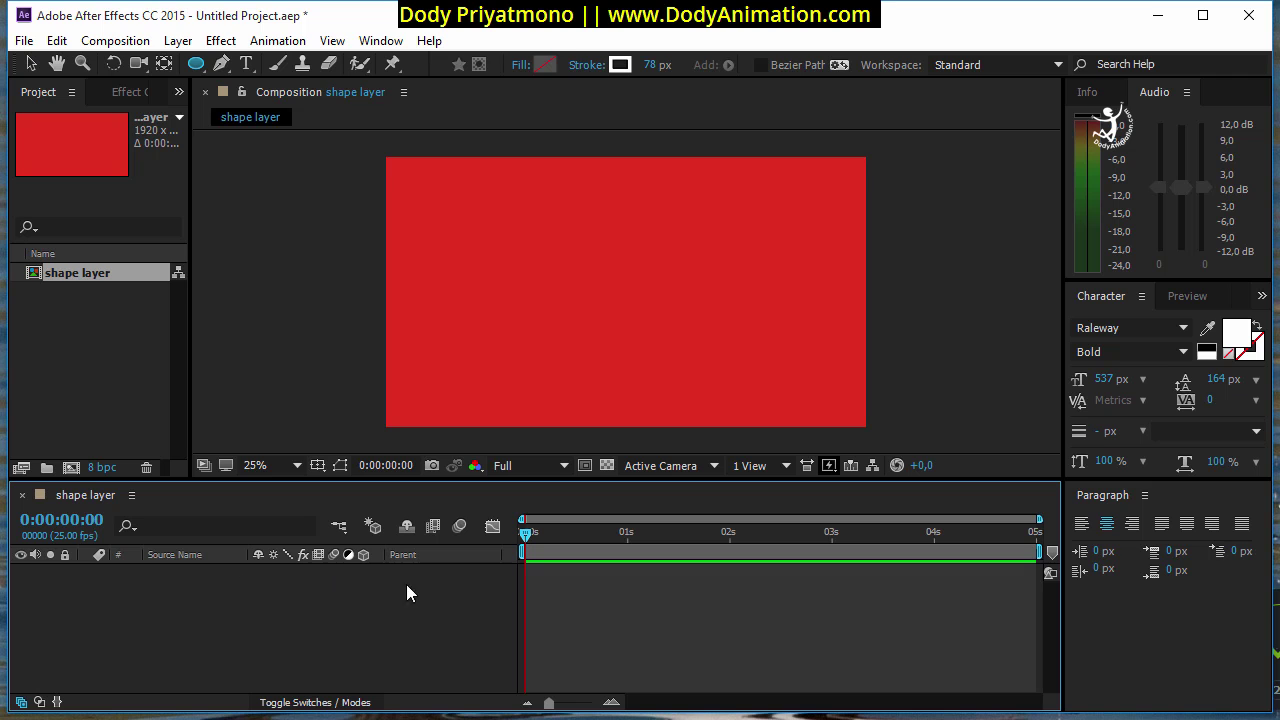
key("Delete")
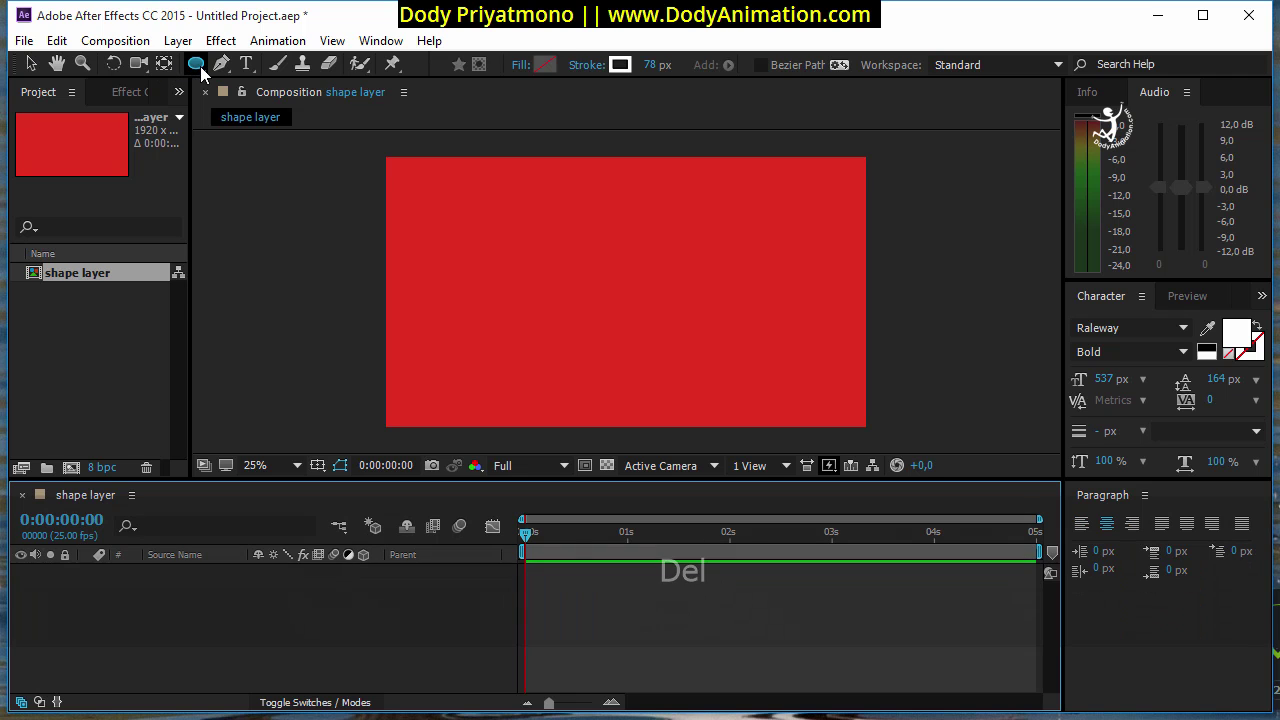
left_click(197, 64)
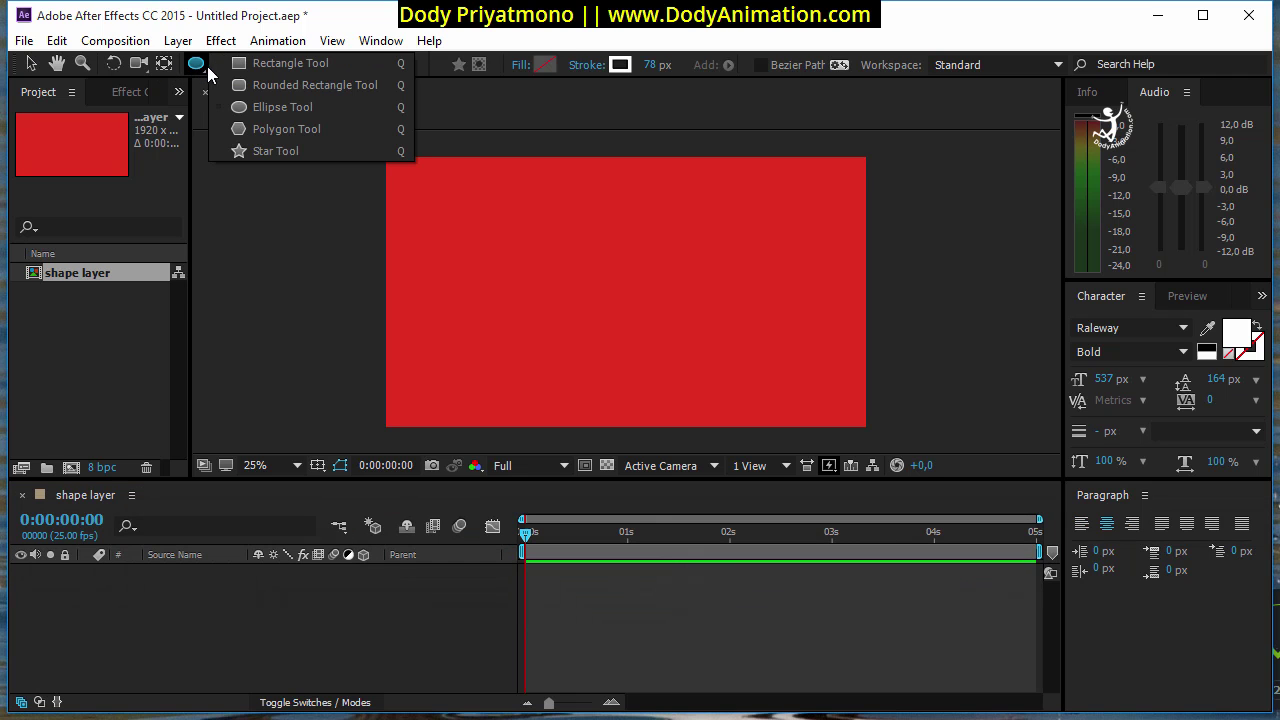
left_click(268, 107)
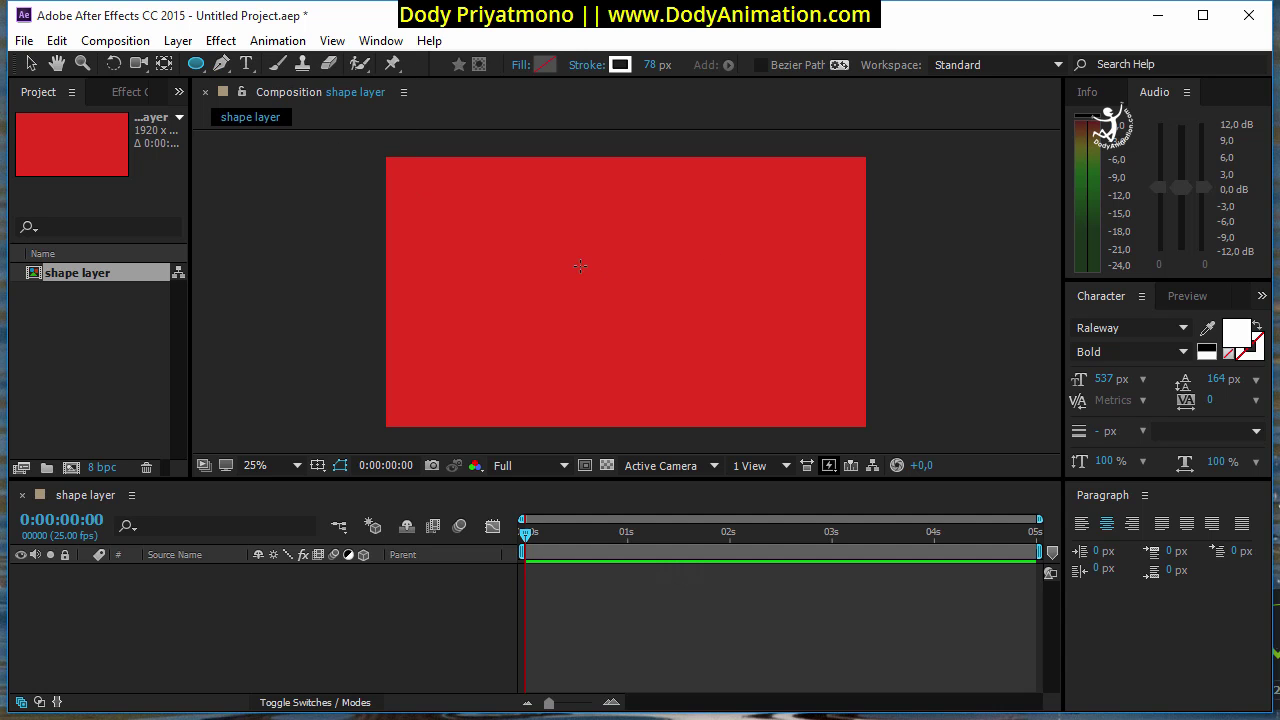
left_click_drag(559, 233, 691, 373)
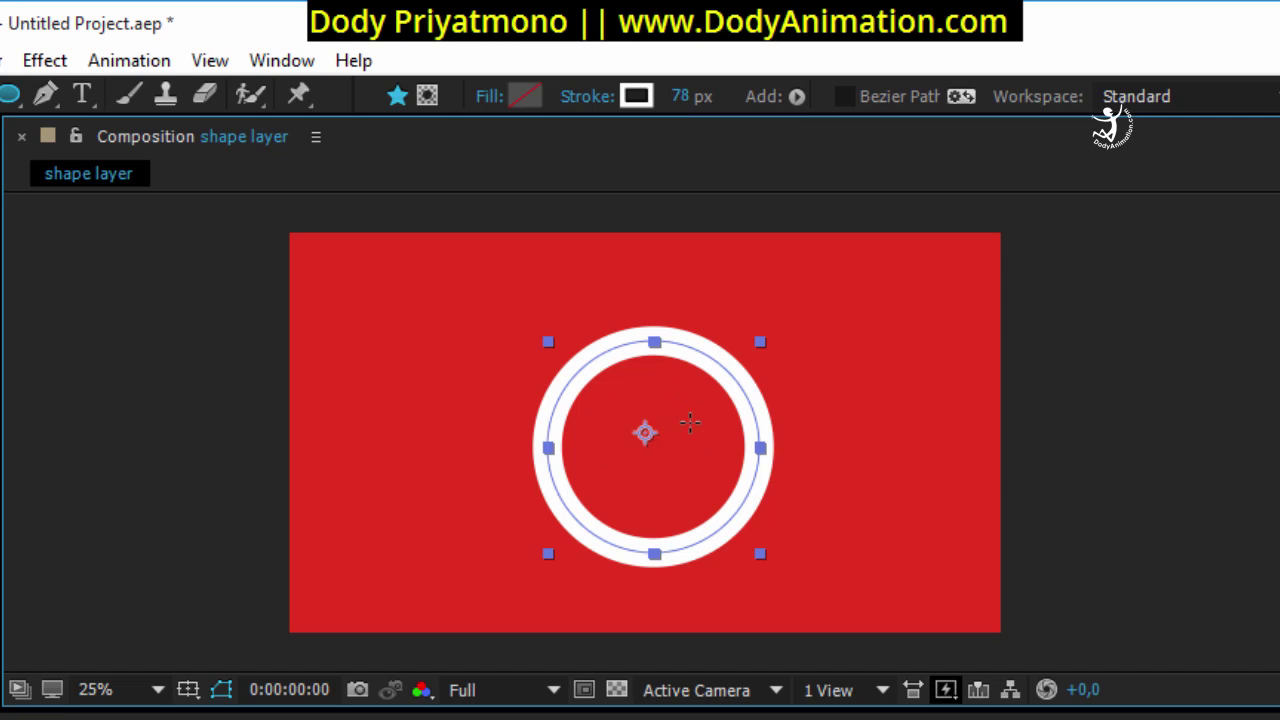
- Give the circle a Solid Color fill in Normal mode at 100% opacity
left_click(487, 100)
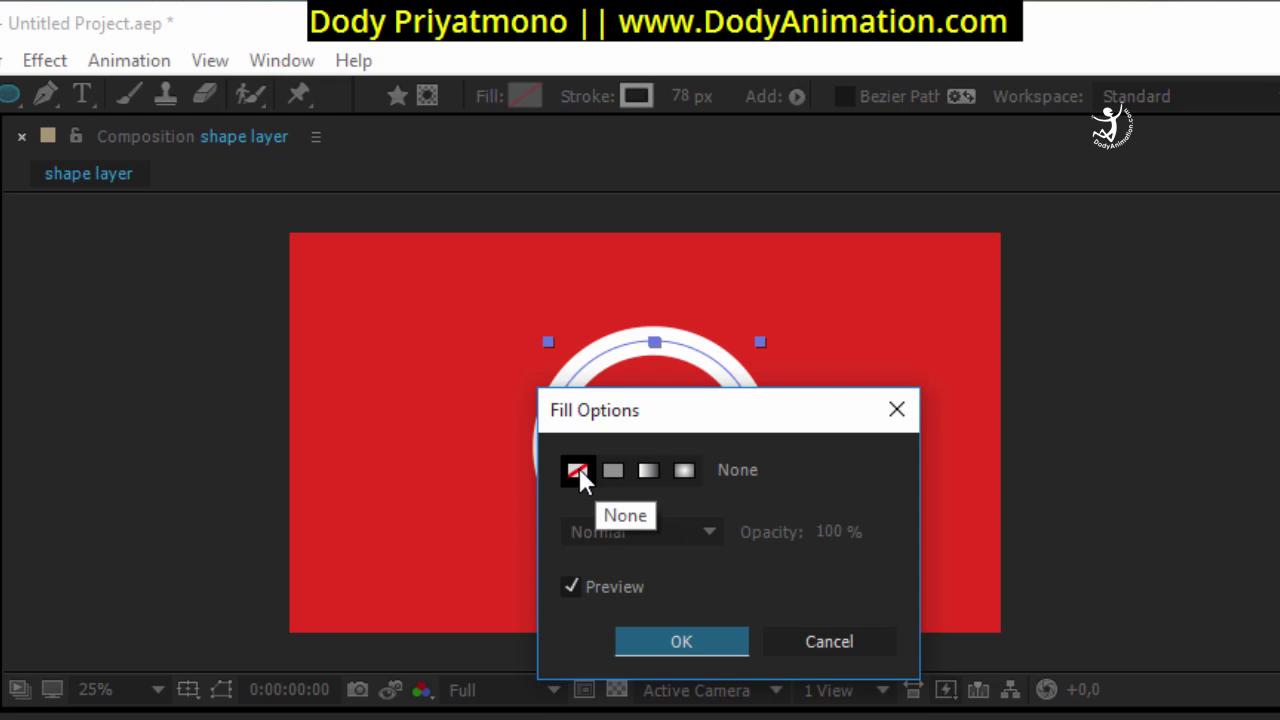
left_click_drag(677, 423, 883, 289)
left_click(800, 342)
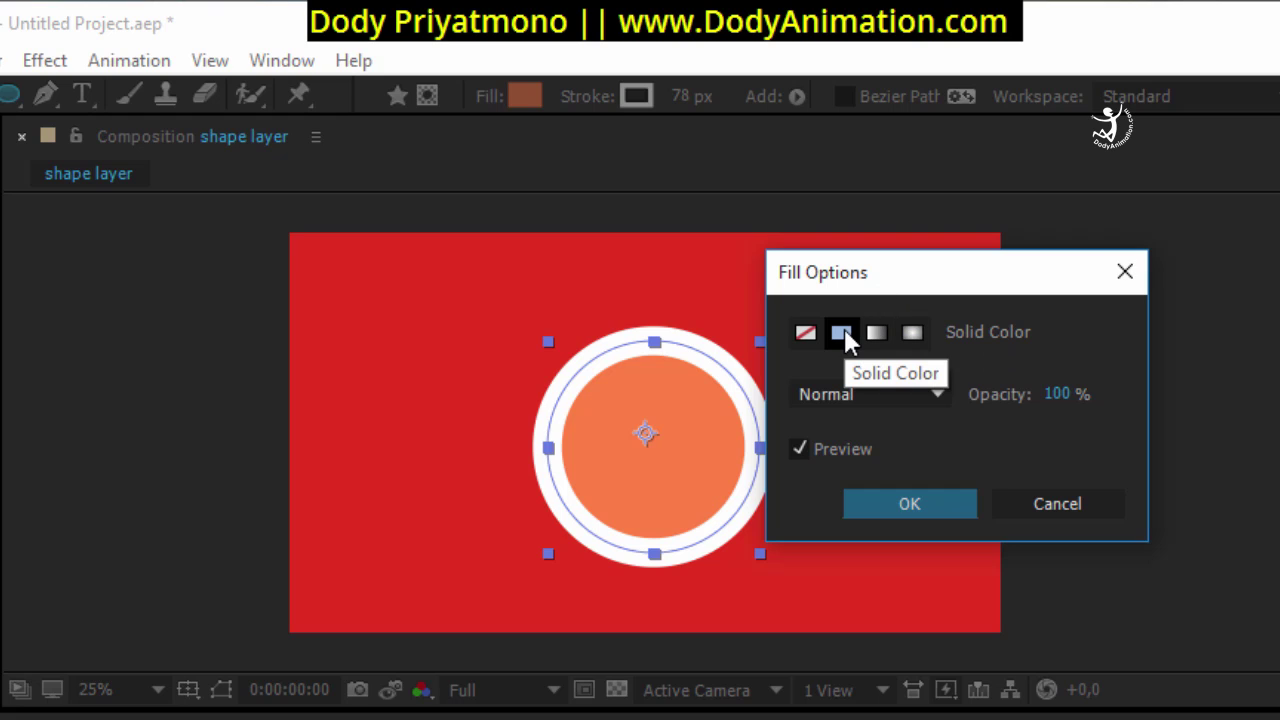
left_click_drag(931, 284, 854, 253)
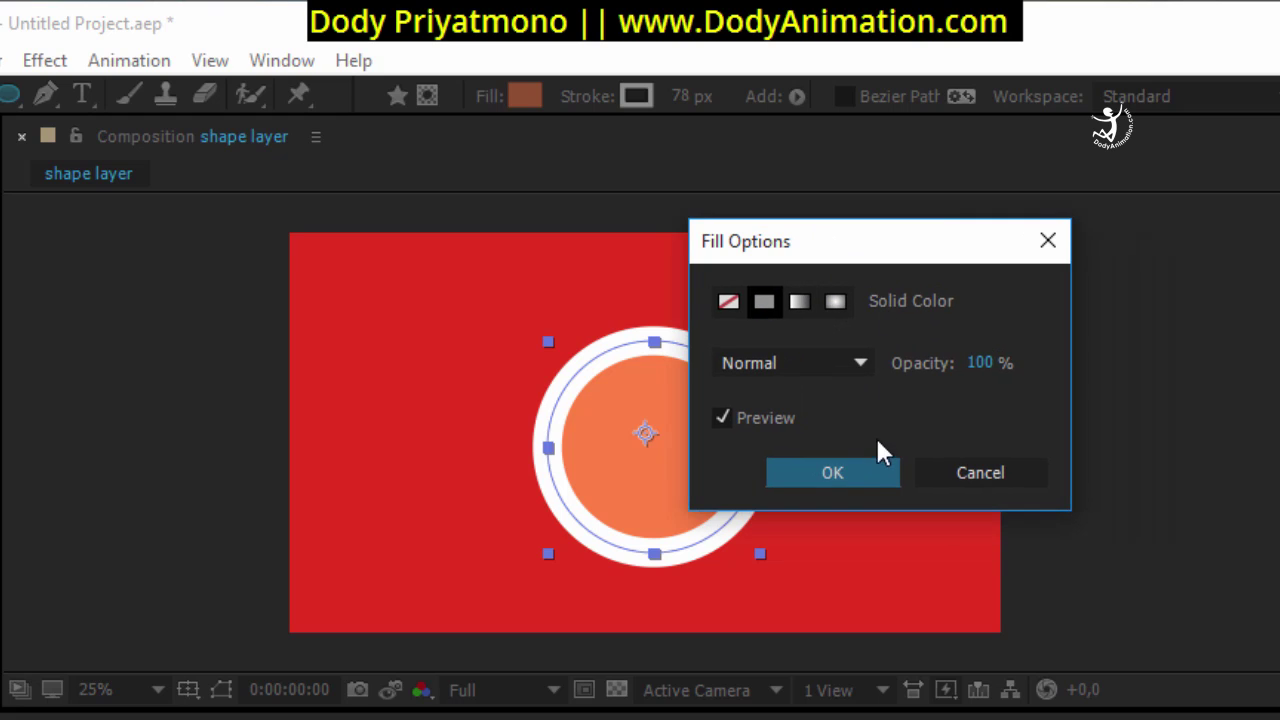
left_click(868, 472)
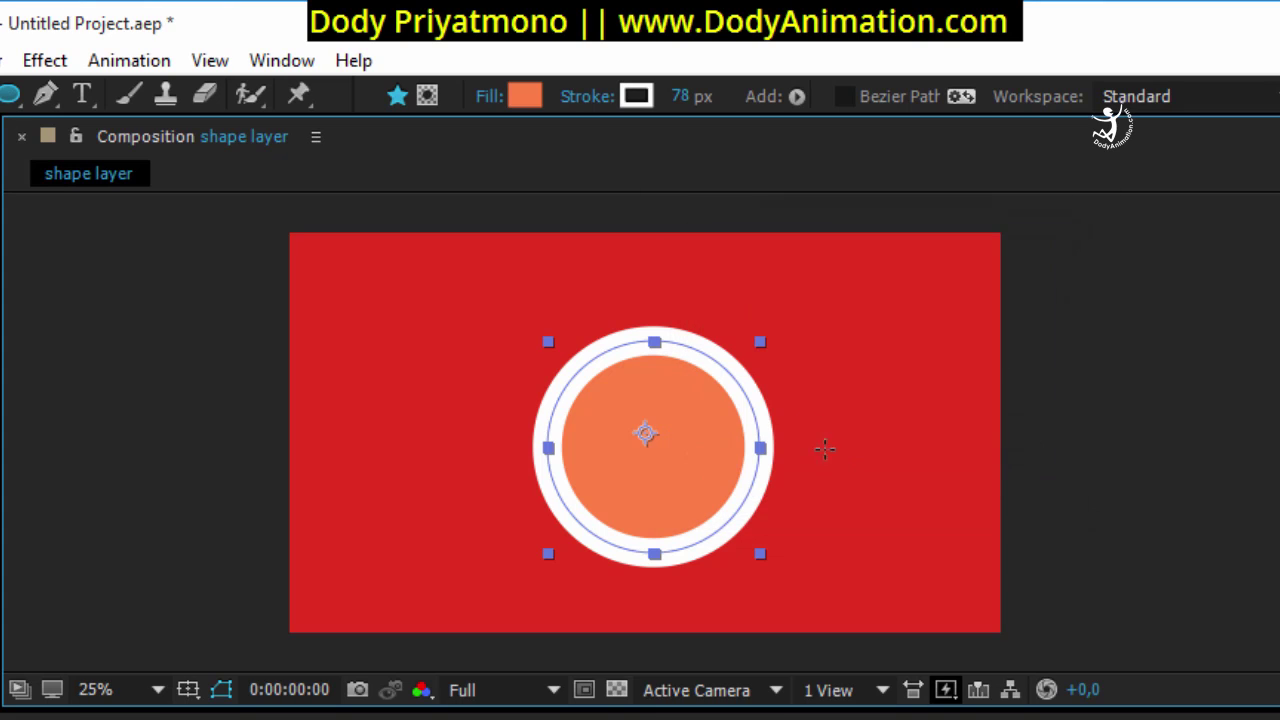
- Change the circle's fill colour to a more saturated red-orange
left_click(523, 95)
left_click_drag(550, 464, 702, 431)
left_click_drag(646, 523, 770, 471)
left_click(1043, 480)
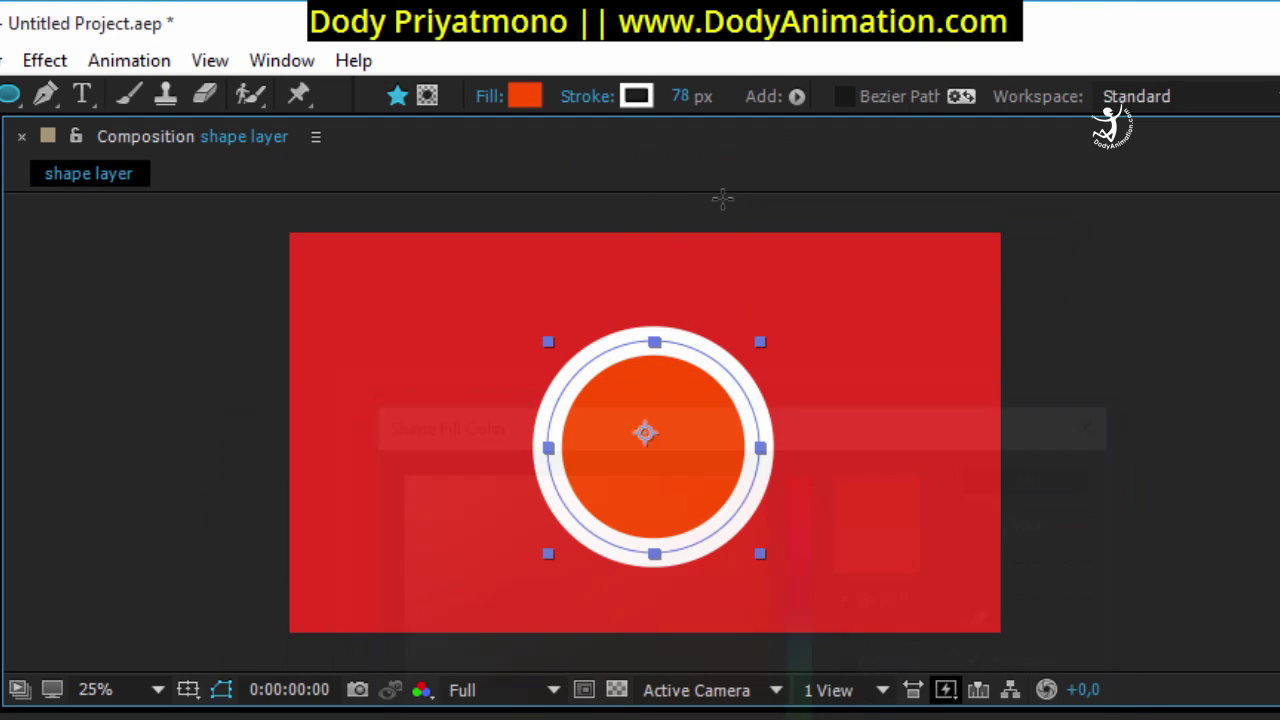
- Try None as the circle's stroke type and return it to Solid Color
left_click(583, 97)
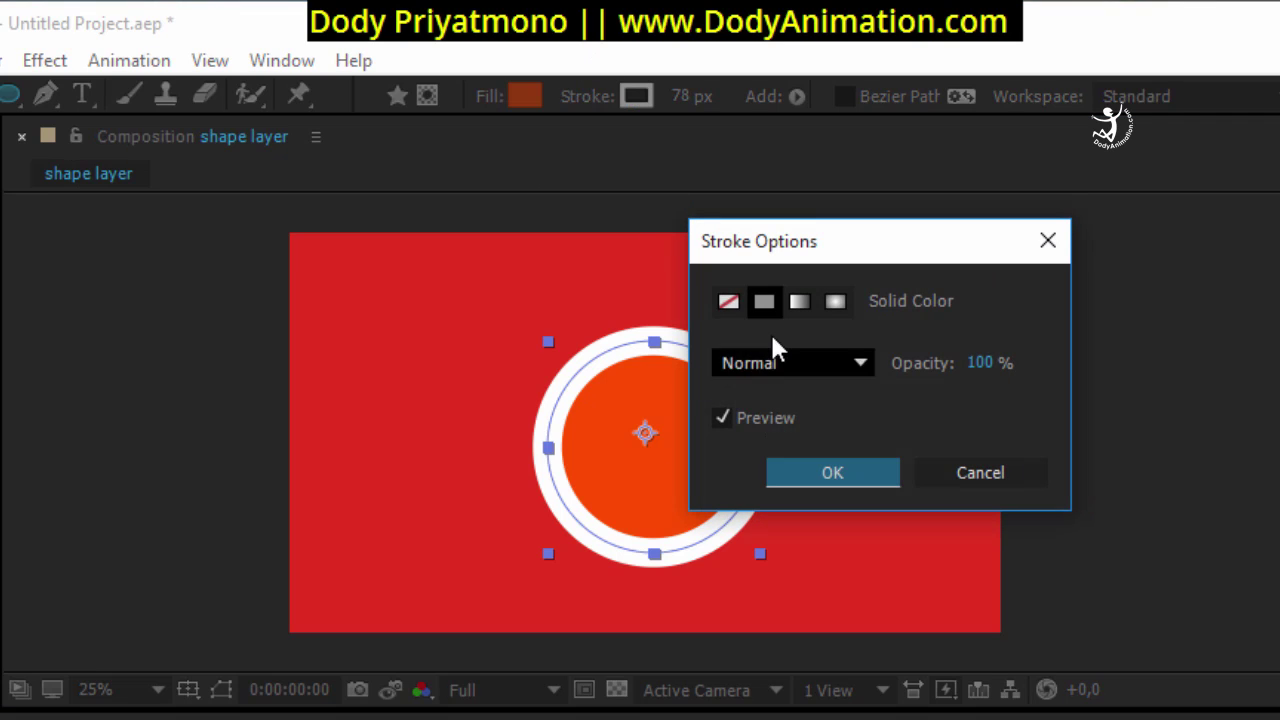
left_click(729, 299)
left_click_drag(813, 269, 921, 256)
left_click(872, 289)
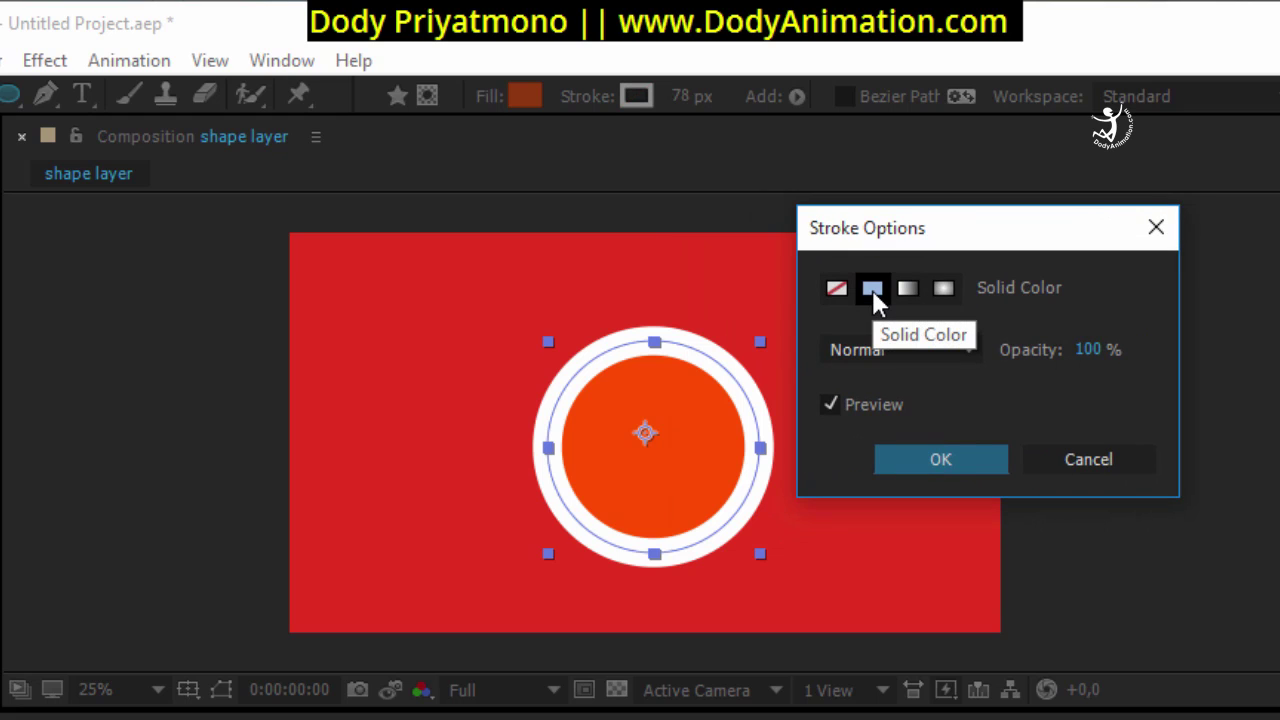
left_click(929, 459)
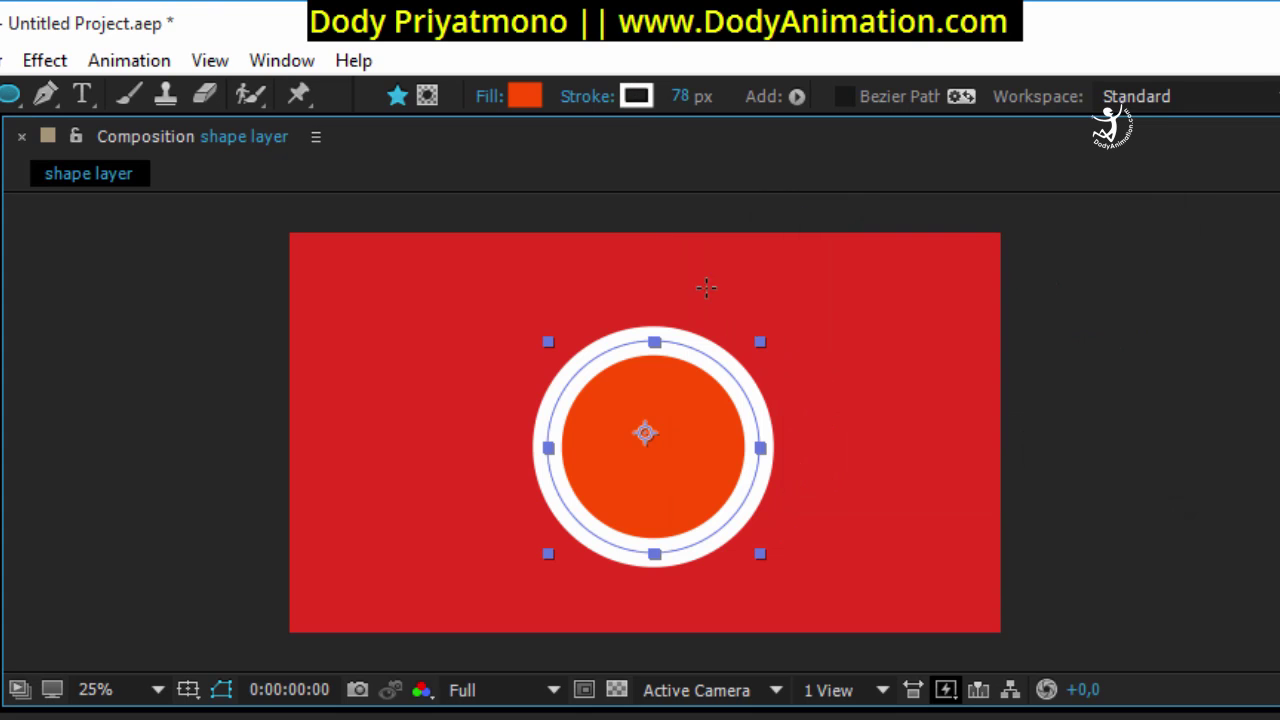
- Check the circle's stroke colour in the colour picker and keep it white
left_click(636, 96)
mouse_move(503, 571)
left_mouse_down()
mouse_move(473, 484)
mouse_move(363, 600)
mouse_move(414, 471)
mouse_move(772, 489)
left_mouse_up()
left_click_drag(810, 432, 953, 427)
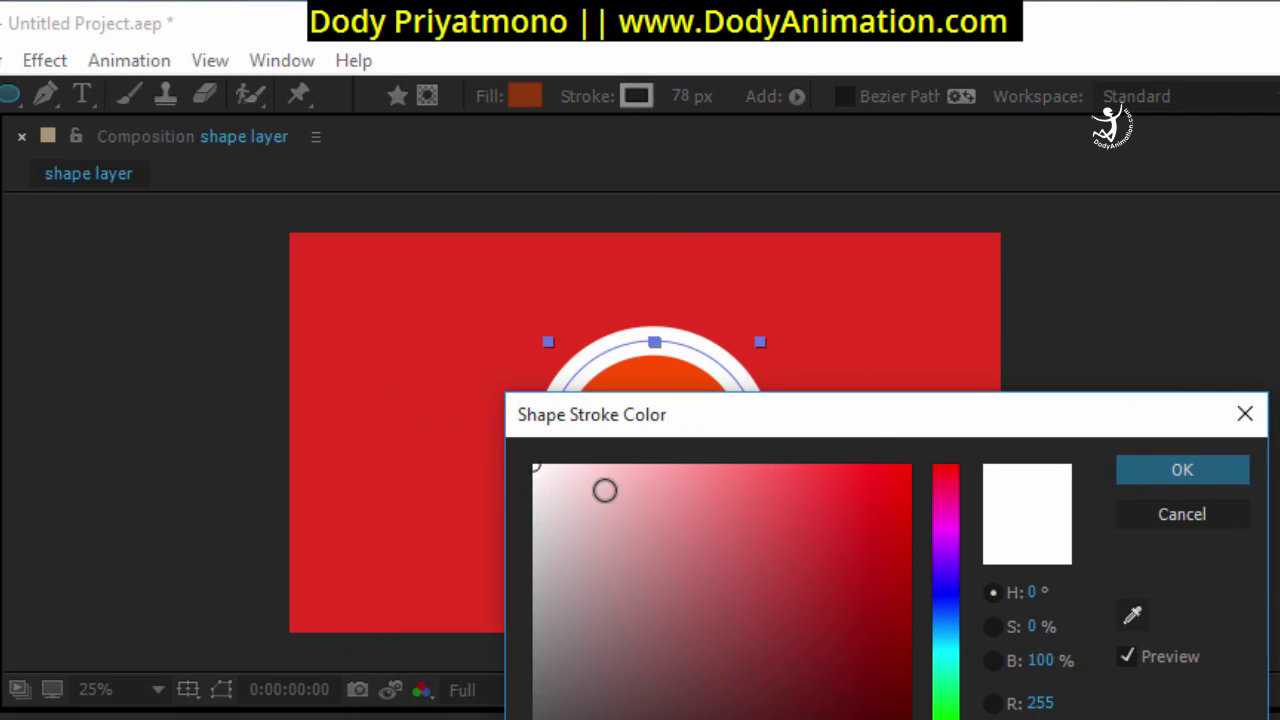
left_click(1205, 476)
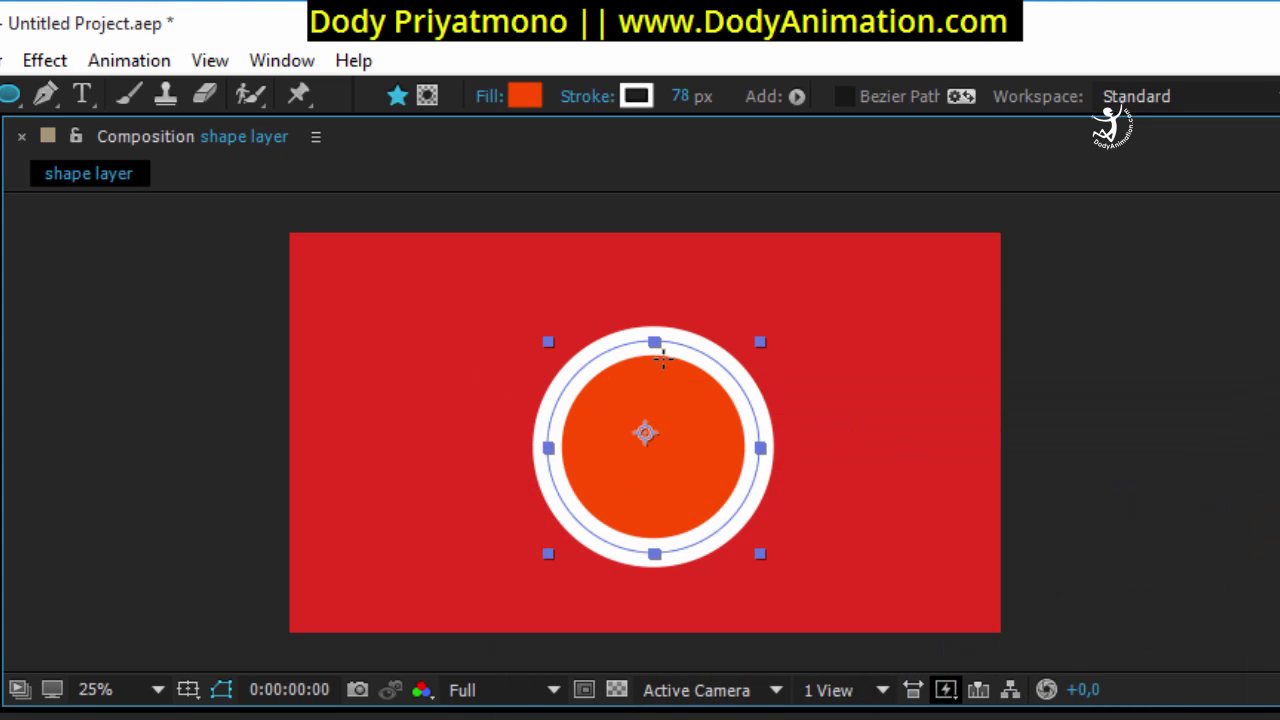
- Remove the circle's fill by setting its fill type to None
left_click(486, 95)
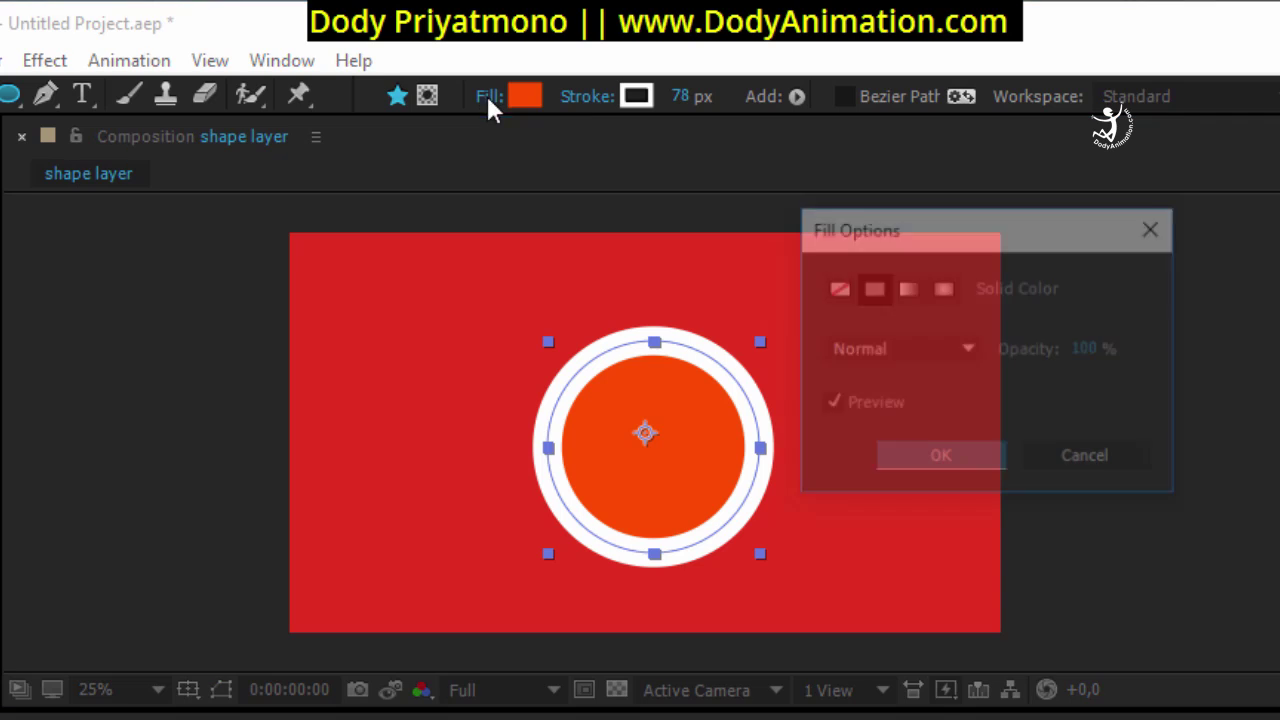
left_click(837, 287)
left_click(921, 463)
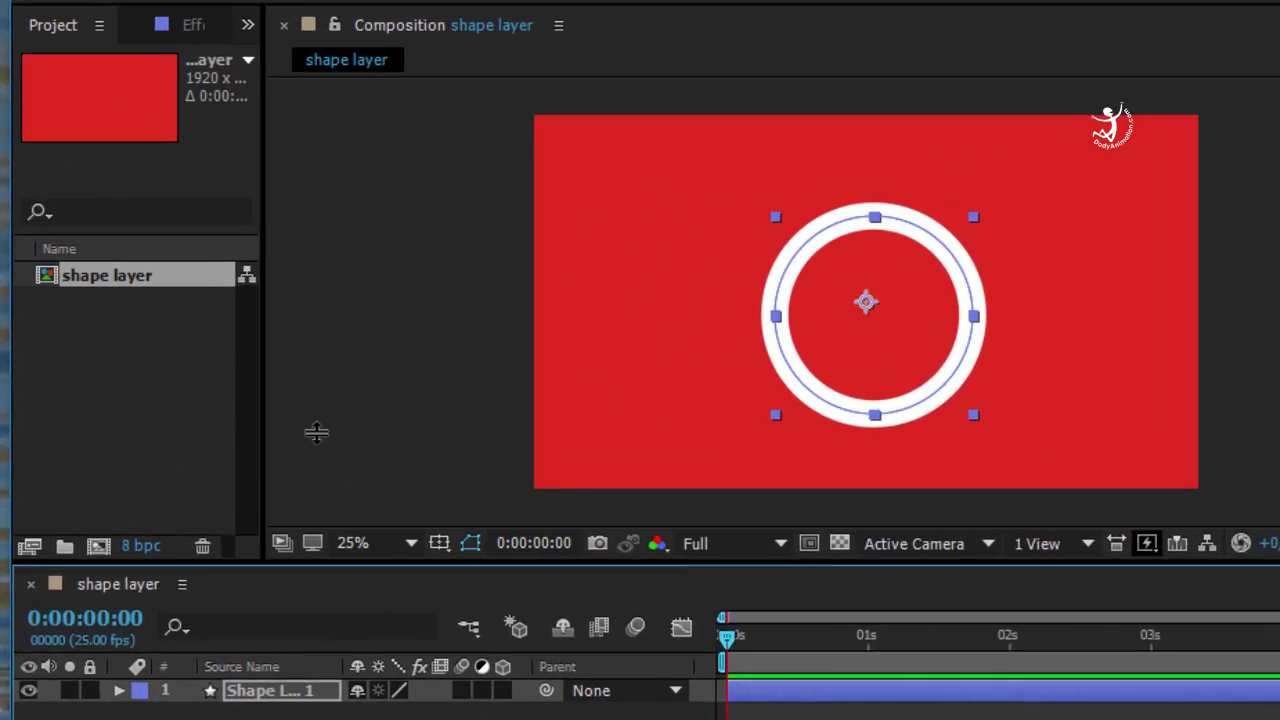
- Expand the shape layer's contents down to the path, stroke and fill of Ellipse 1
left_click(86, 572)
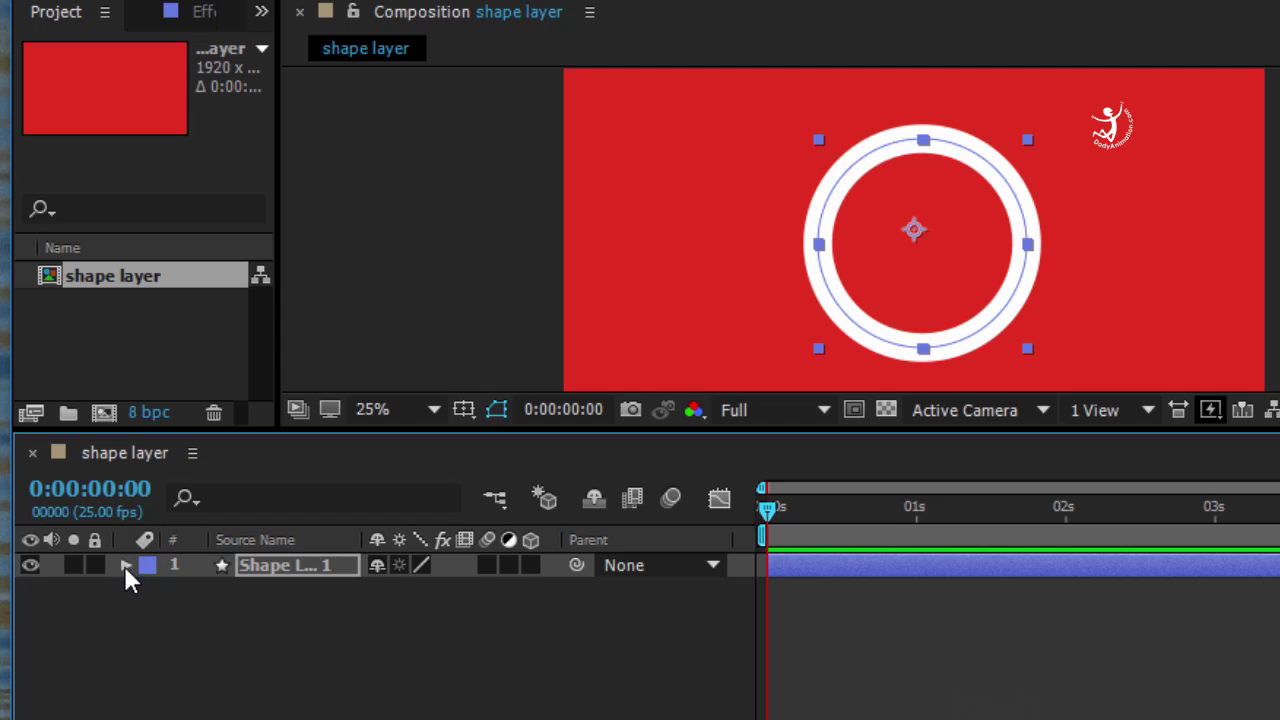
left_click(124, 565)
left_click(150, 590)
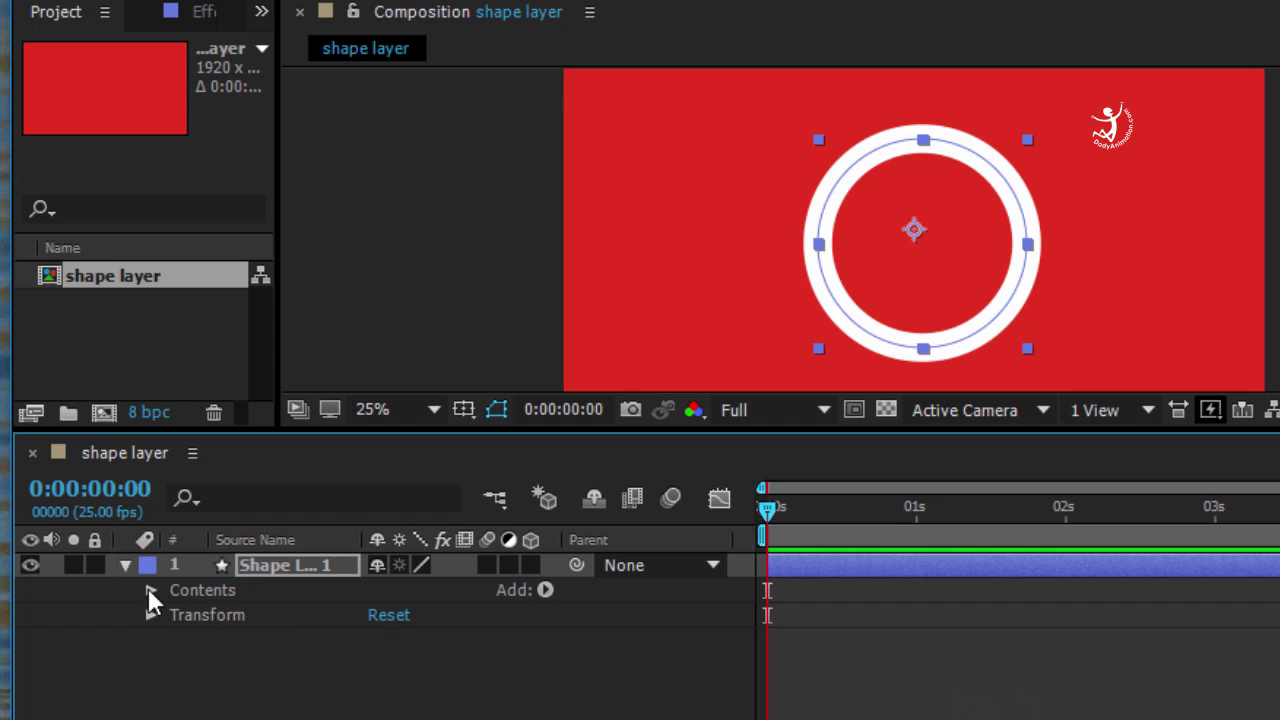
left_click(147, 598)
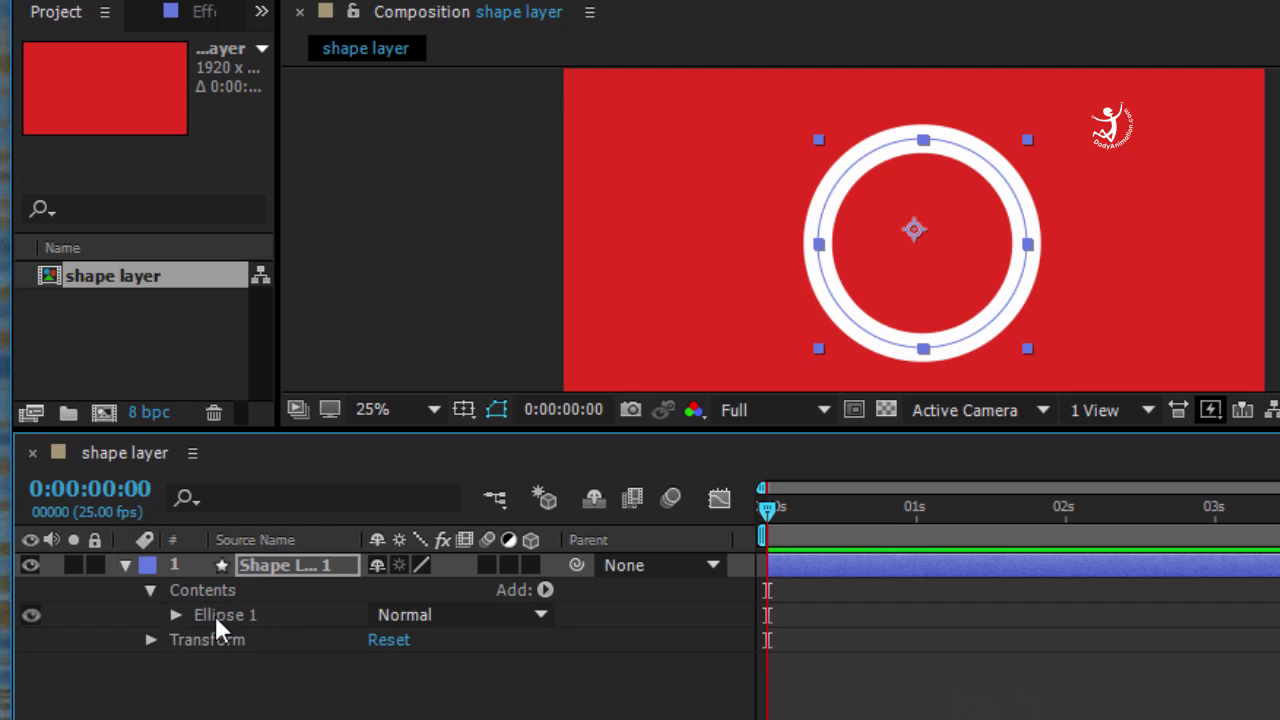
left_click(175, 615)
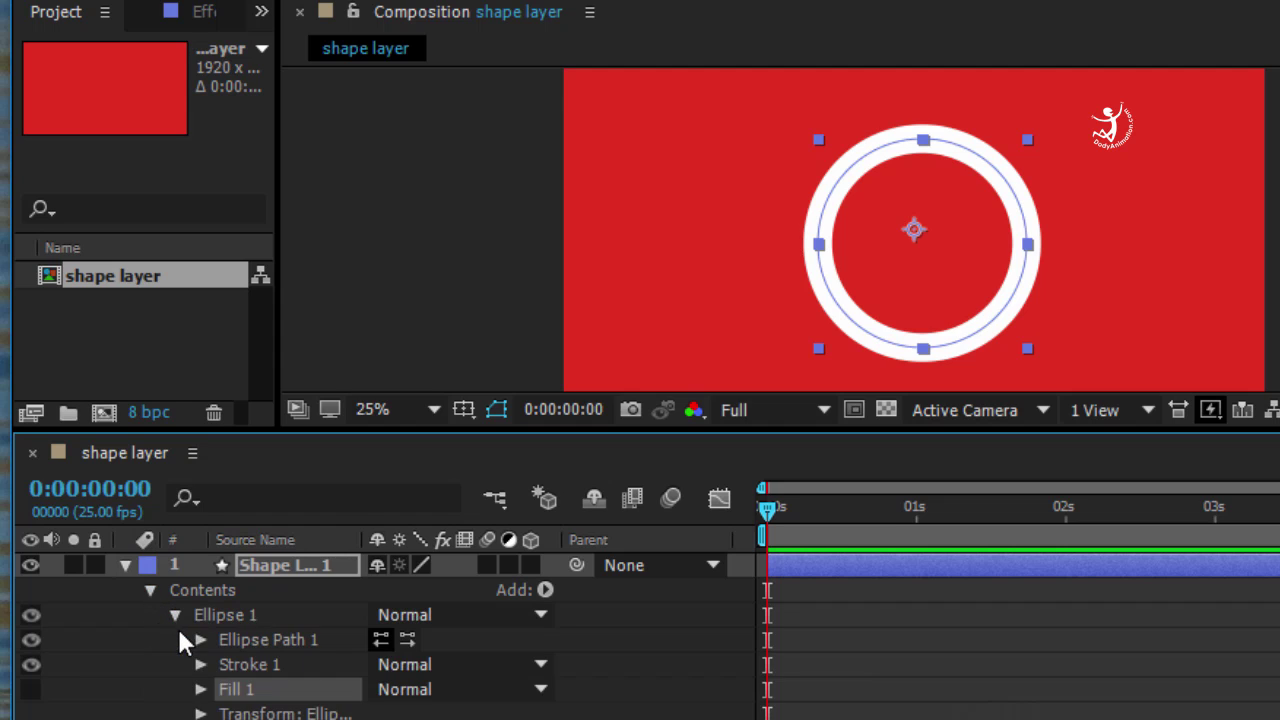
- Examine the properties of Stroke 1 and Fill 1 in the ellipse group, including colour, opacity and stroke width
left_click(249, 665)
left_click(249, 686)
left_click(252, 667)
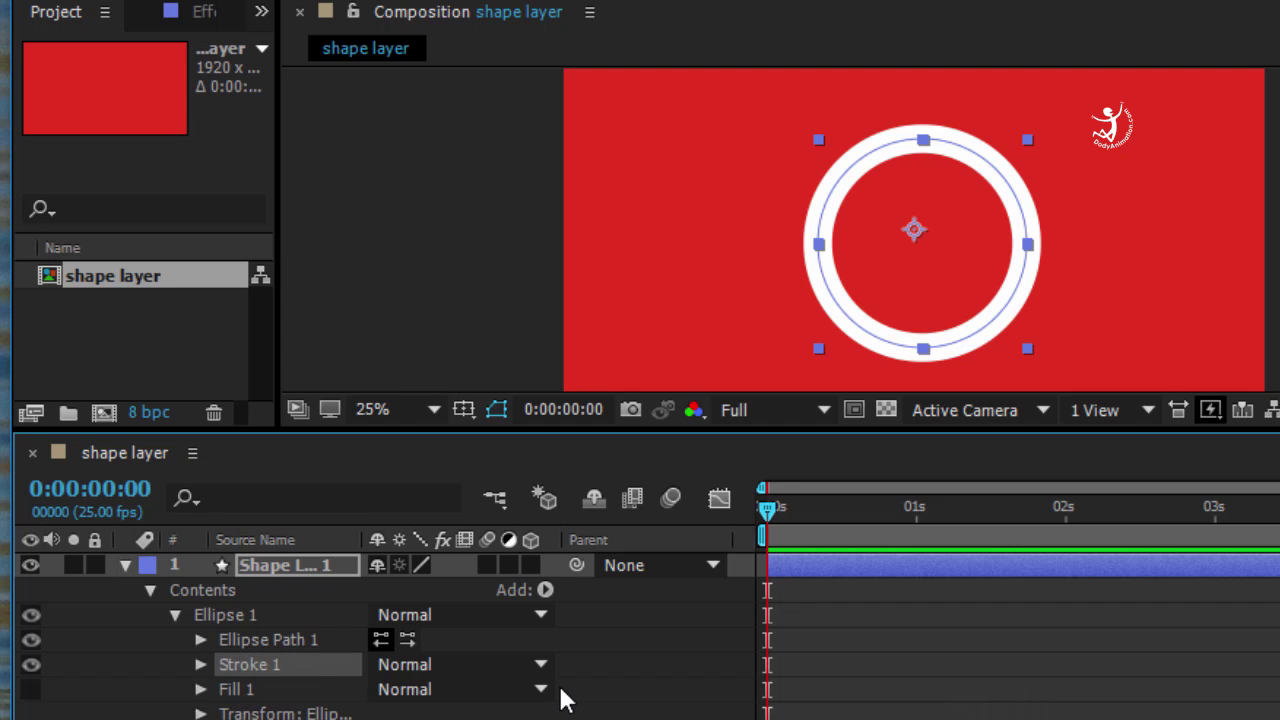
left_click(201, 689)
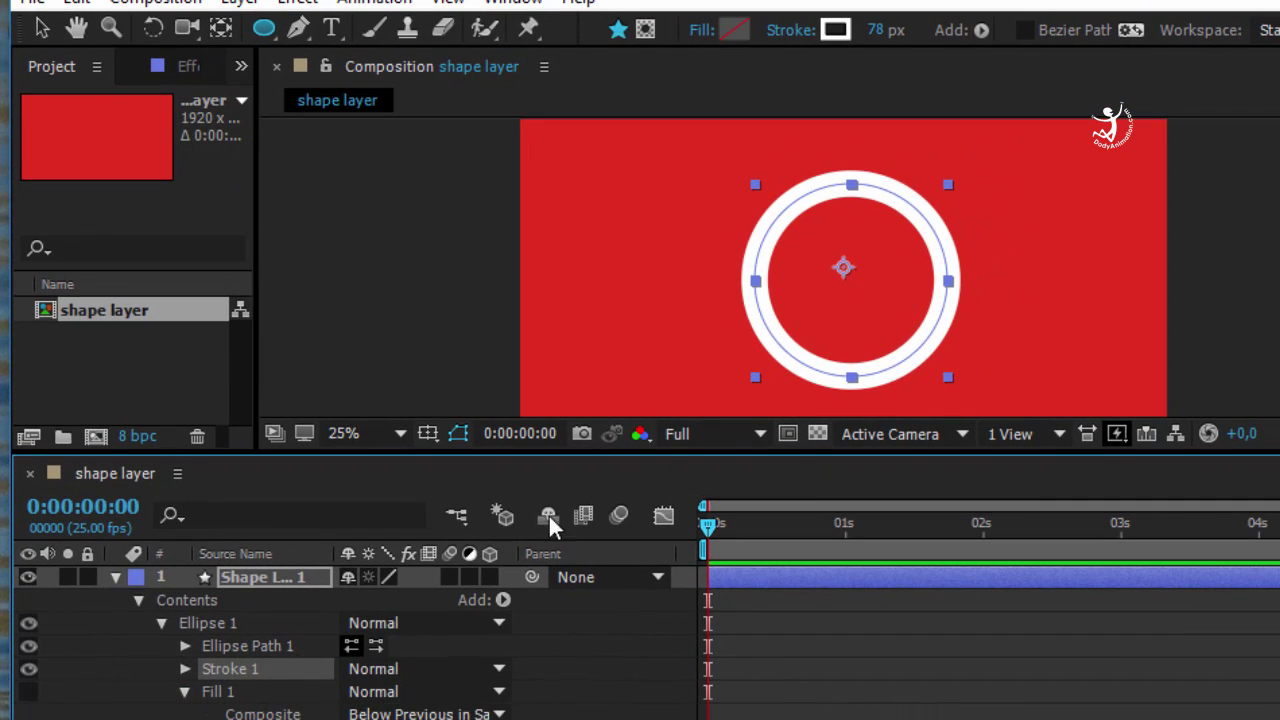
left_click(185, 669)
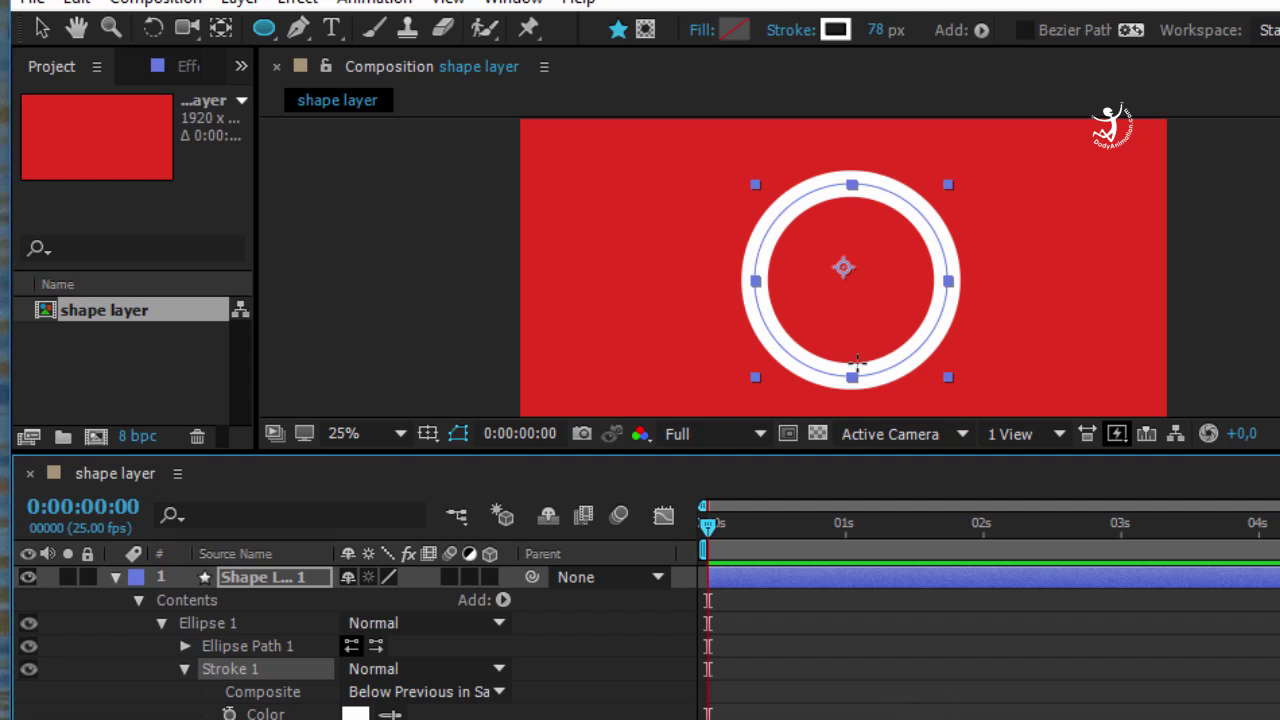
left_click(185, 669)
left_click(185, 692)
left_click(186, 670)
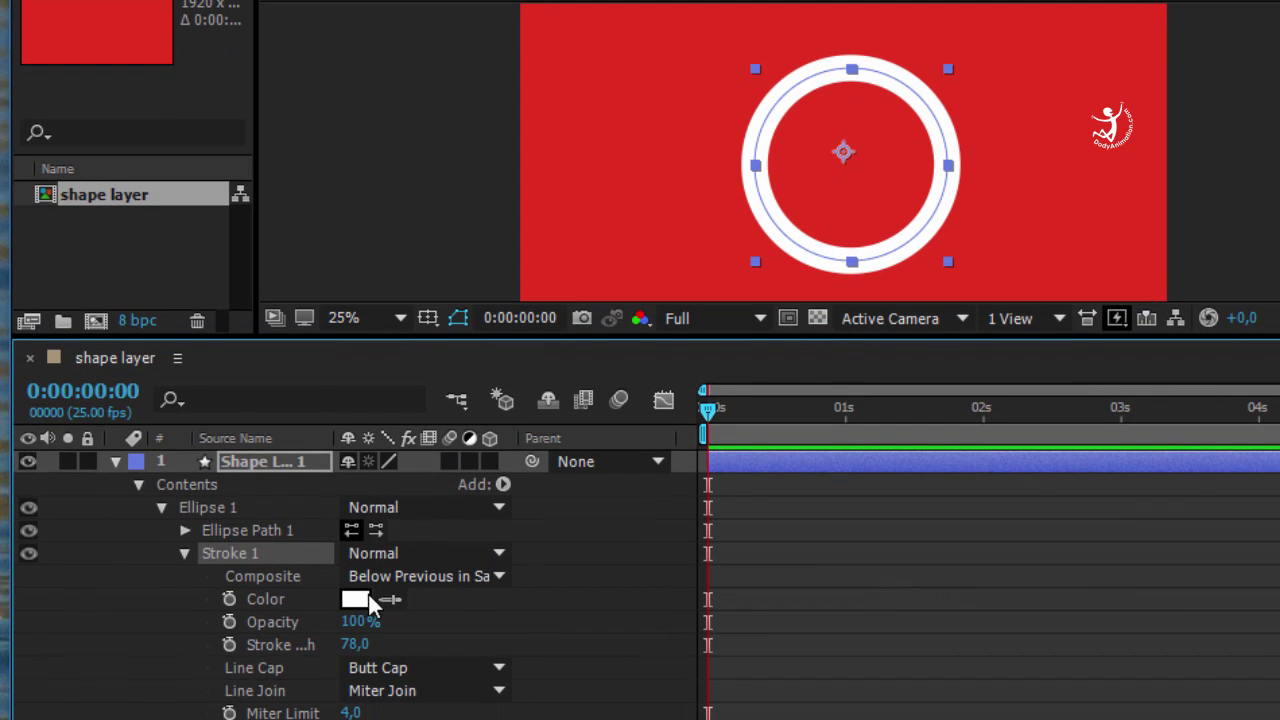
scroll(355, 610, "down", 2)
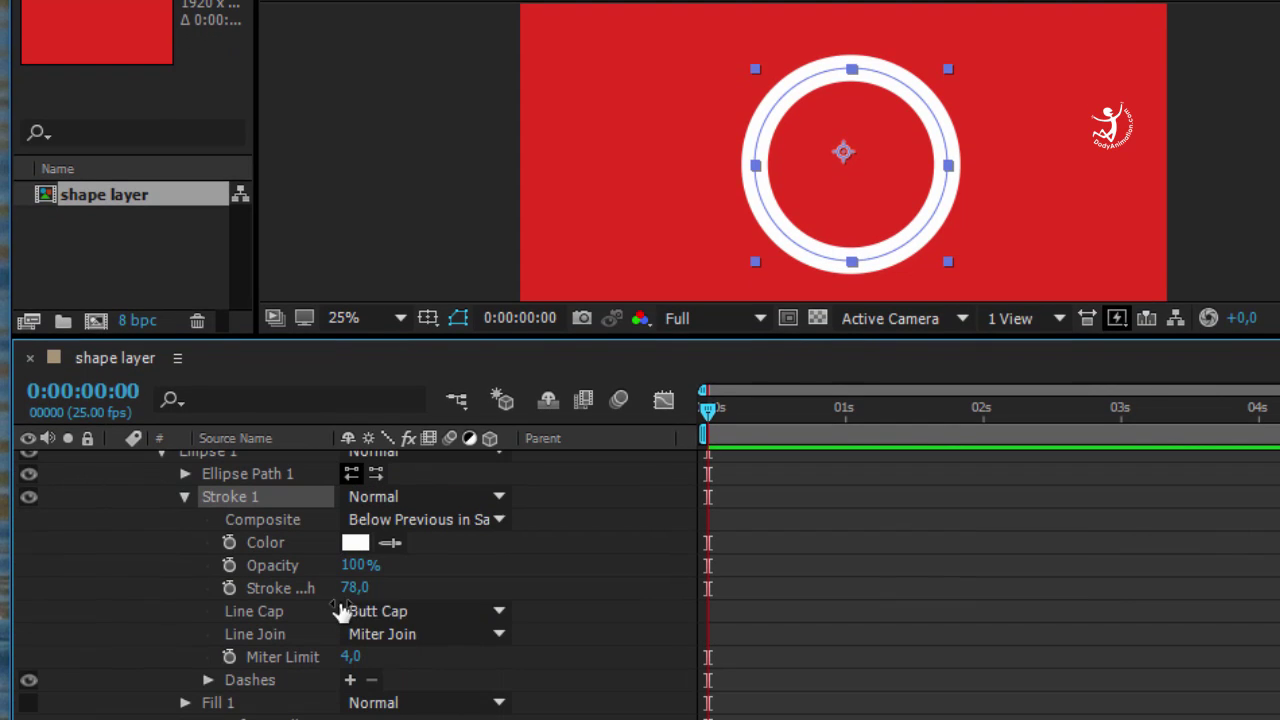
- Delete Fill 1 from the ellipse group and collapse the Stroke 1 properties
left_click(186, 702)
scroll(200, 690, "down", 3)
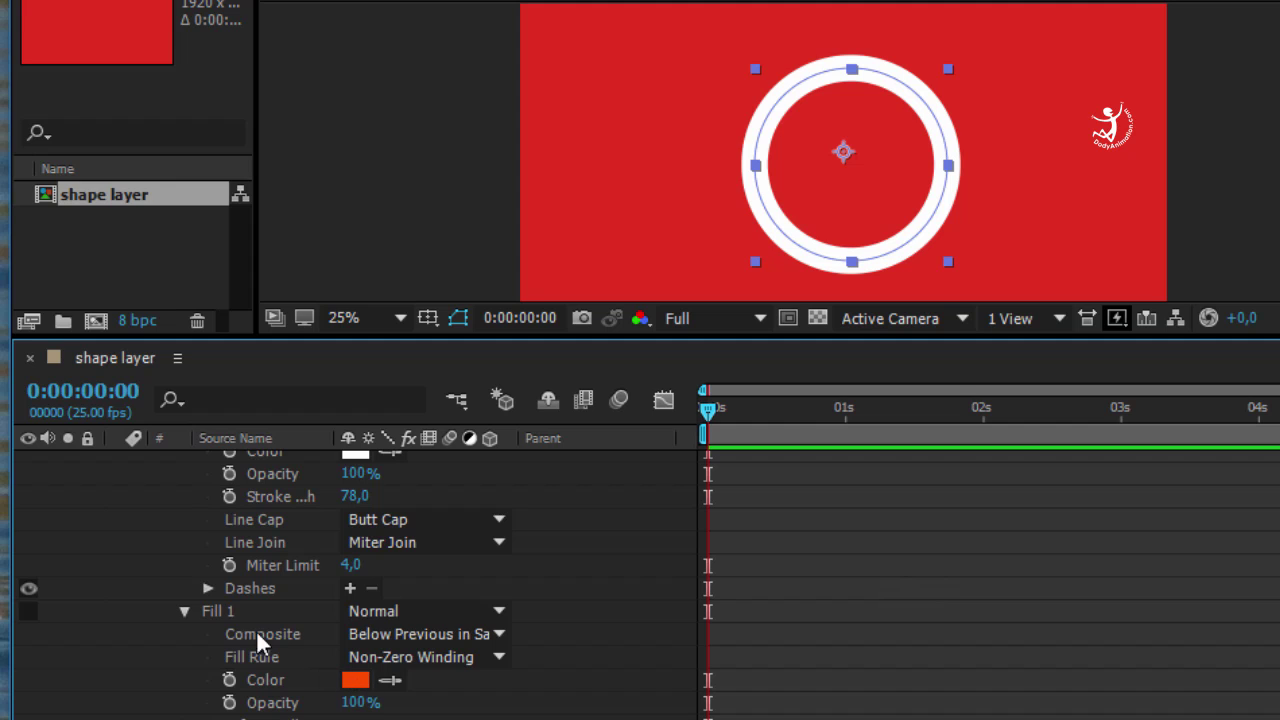
left_click(215, 610)
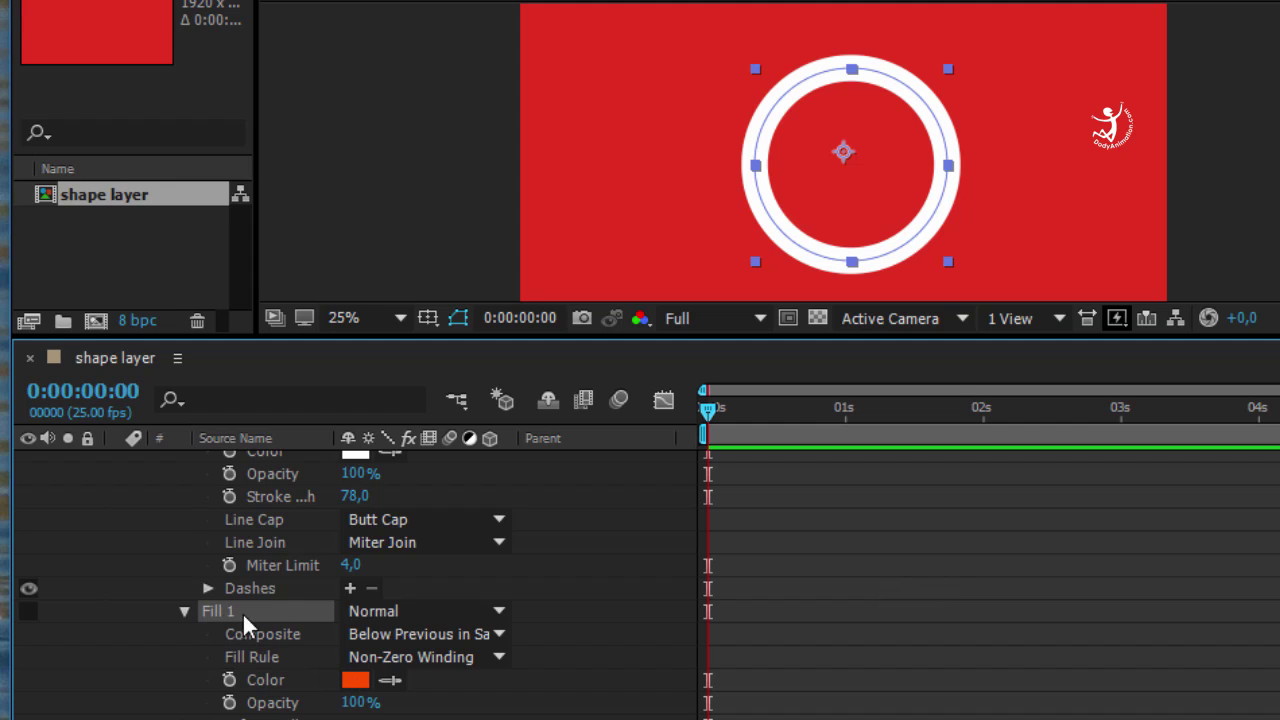
key("Delete")
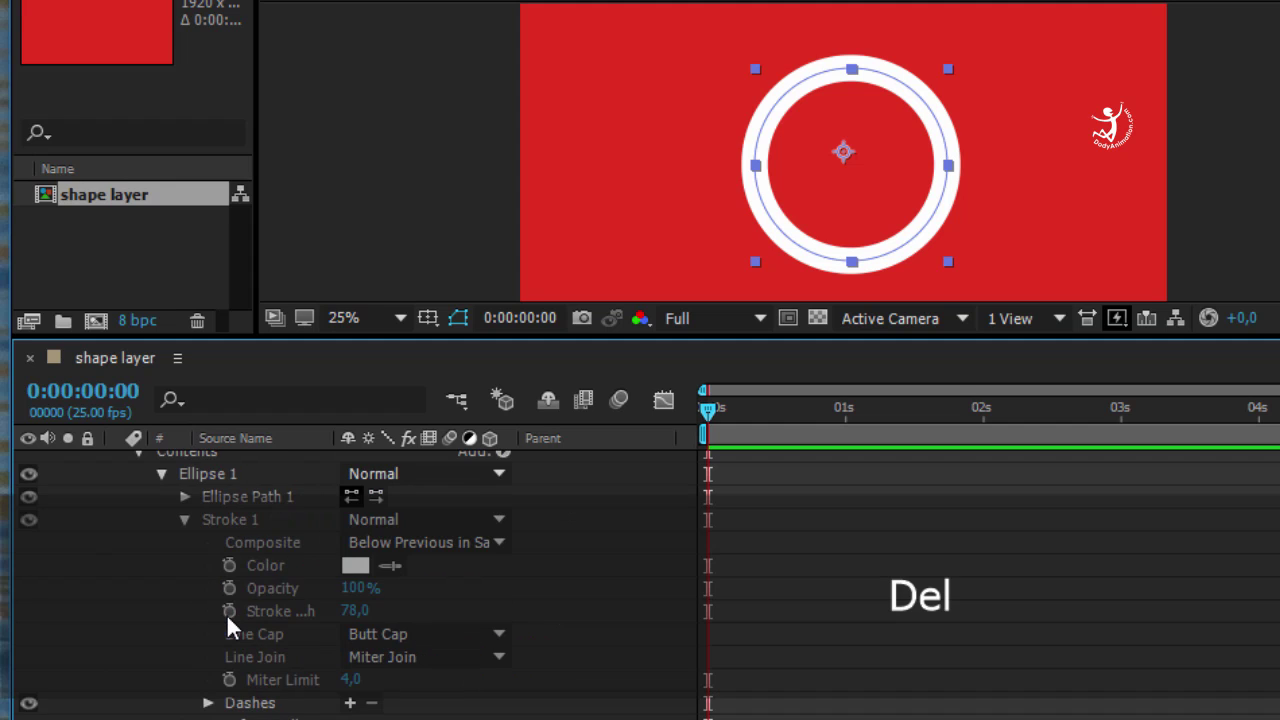
left_click(184, 553)
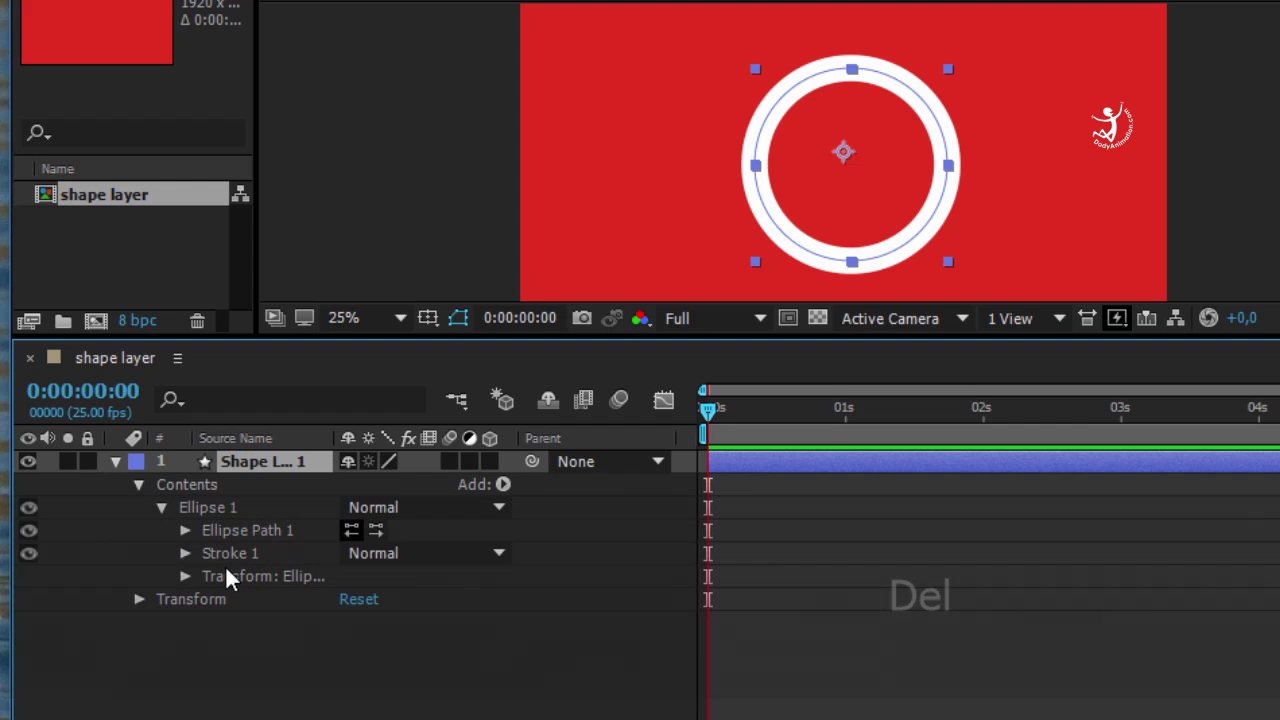
- Widen the timeline's layer name column and expand the Transform: Ellipse 1 properties
left_click_drag(857, 345, 843, 475)
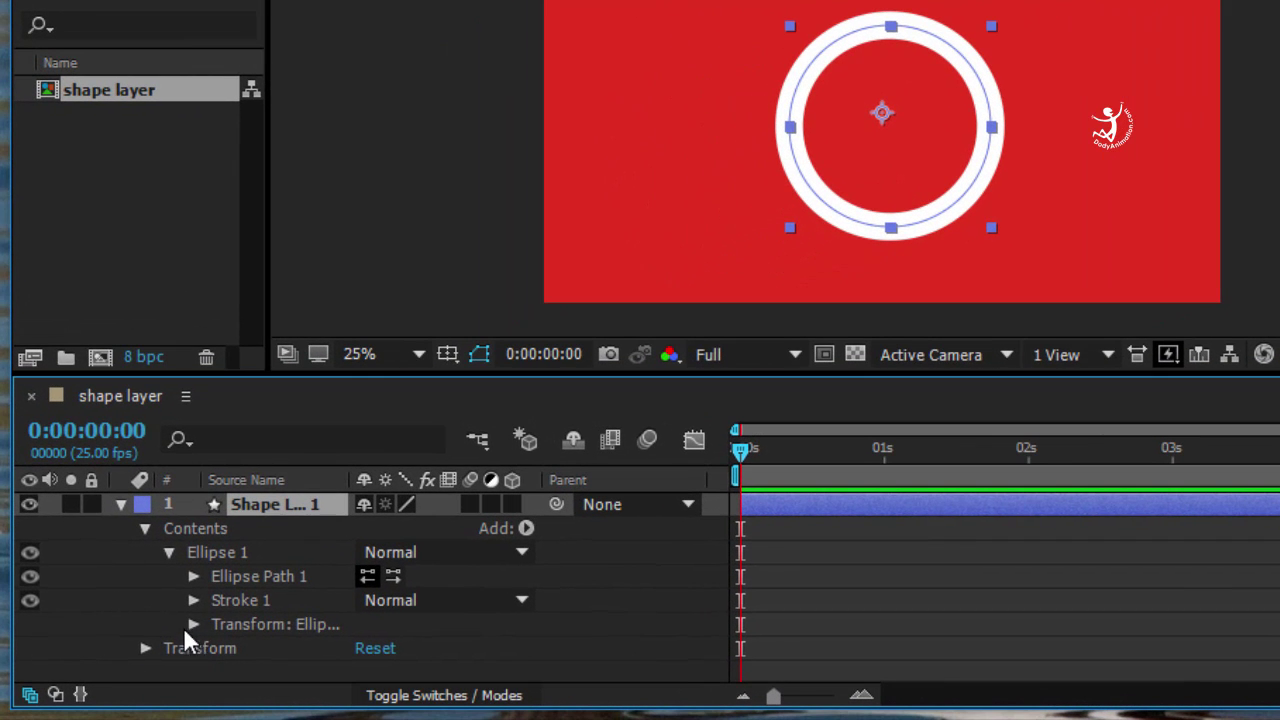
left_click_drag(350, 482, 433, 482)
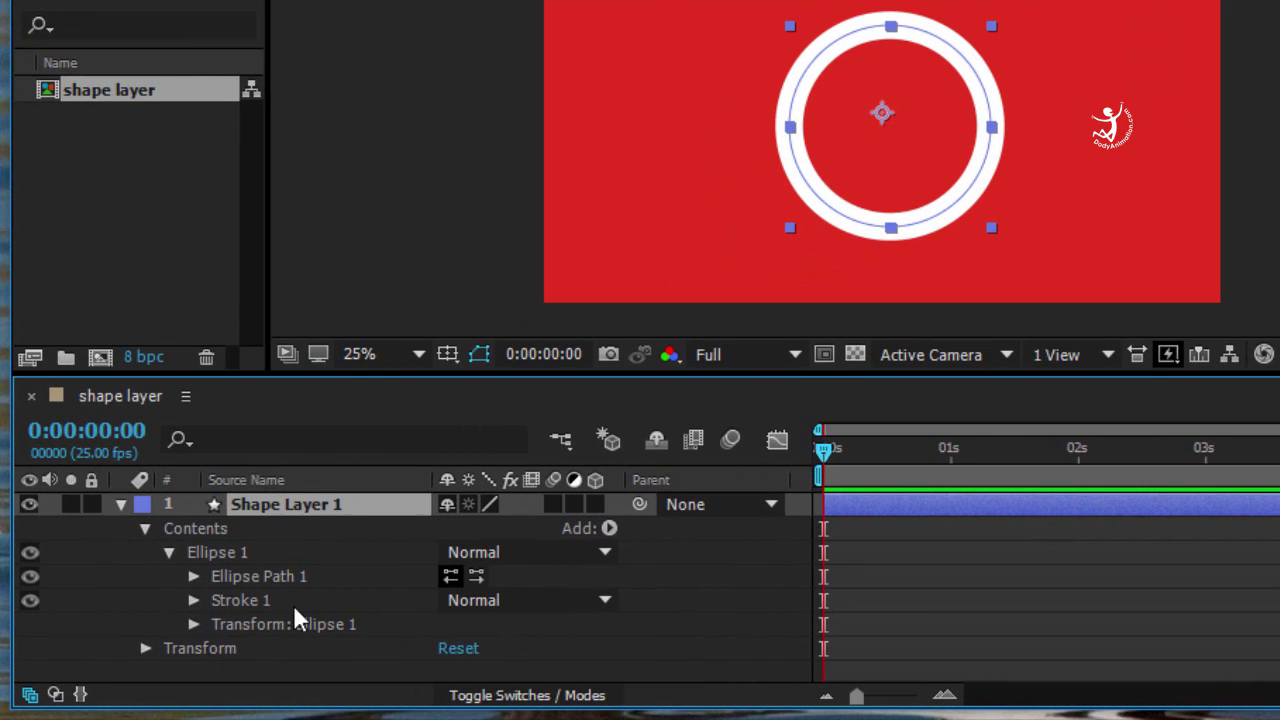
left_click(193, 624)
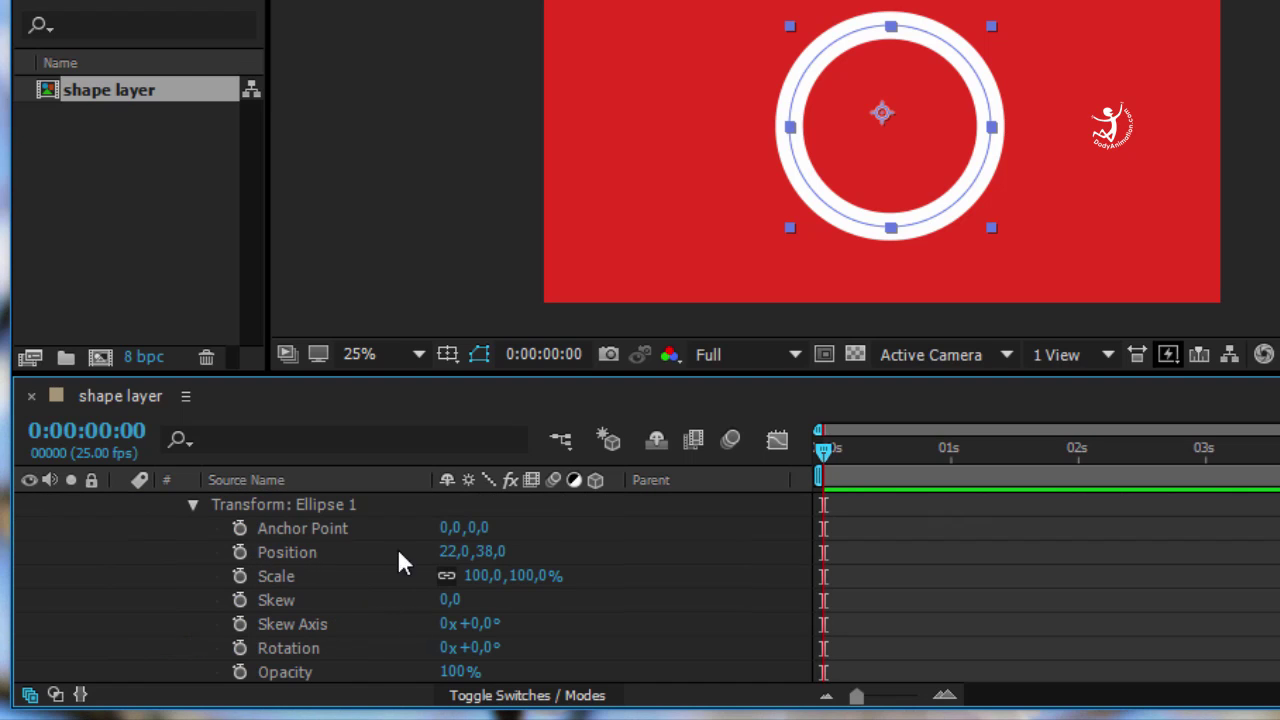
- Set the position in Transform: Ellipse 1 to 0, 0 so the circle is centred in the composition
left_click_drag(471, 550, 412, 562)
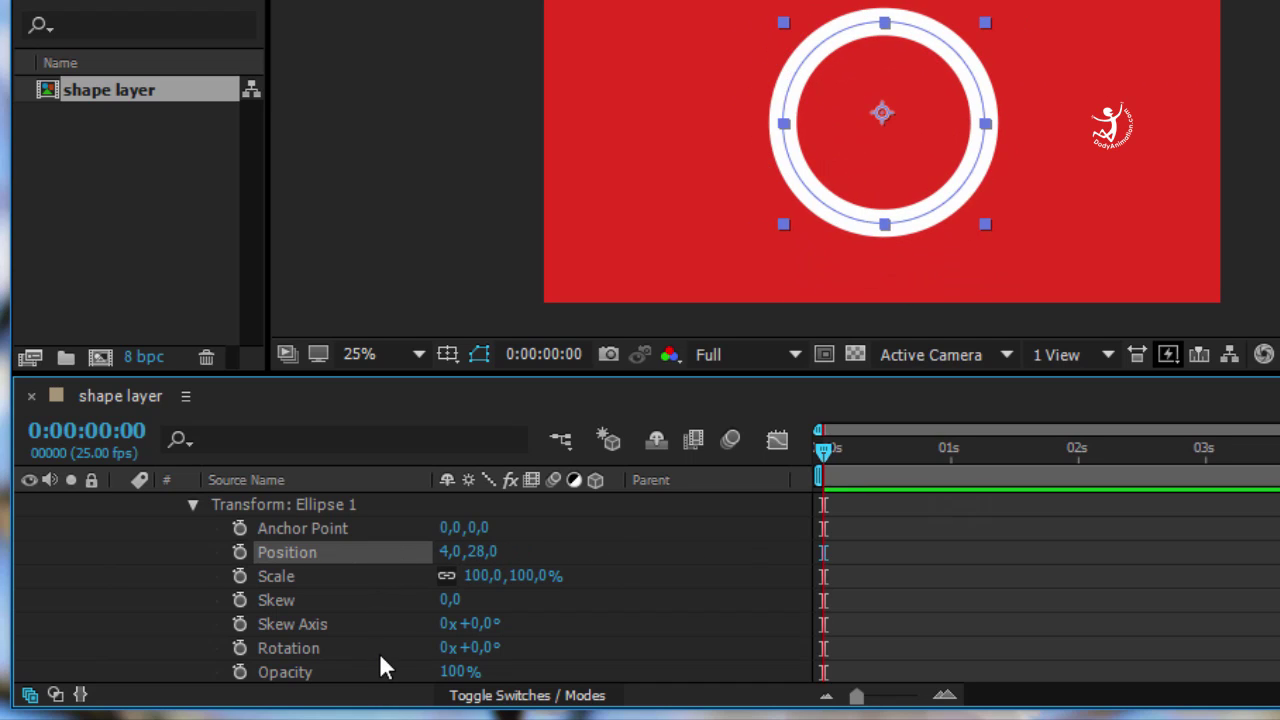
left_click(446, 556)
type("0")
key("Return")
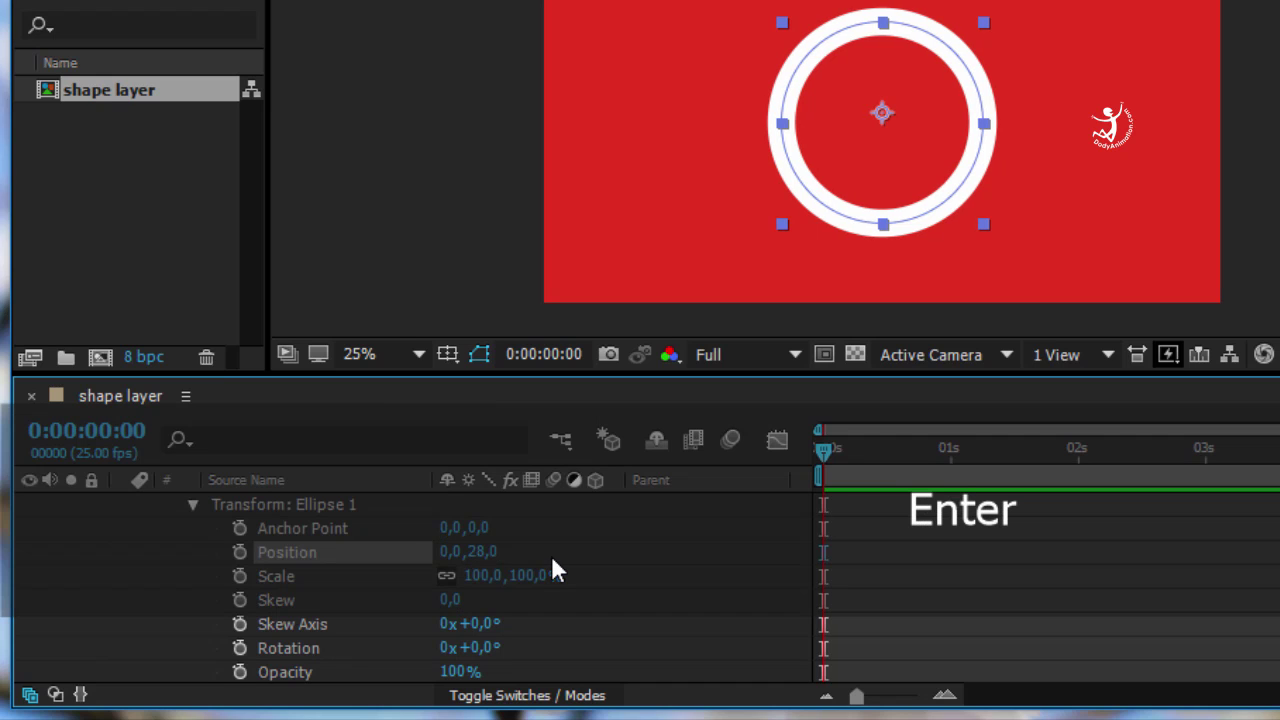
left_click(487, 553)
type("0")
key("Return")
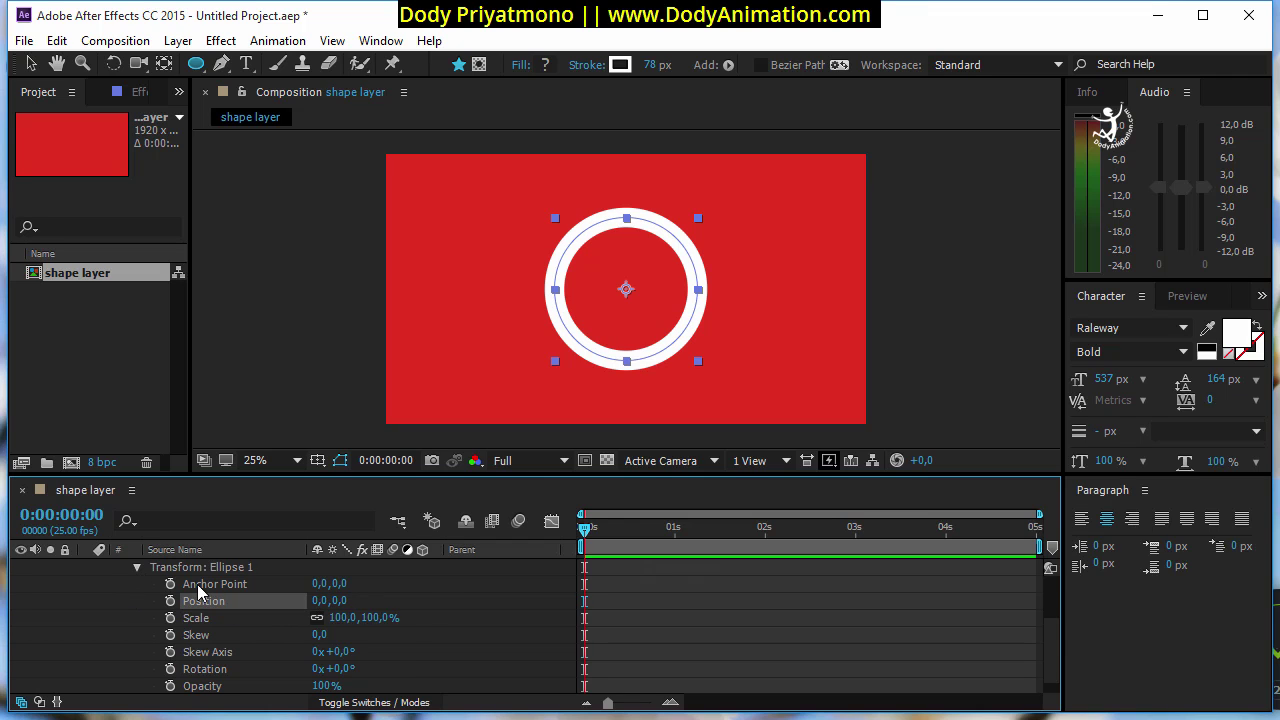
- Set the Stroke Width of Stroke 1 to 50 and collapse the stroke properties
scroll(166, 628, "up", 1)
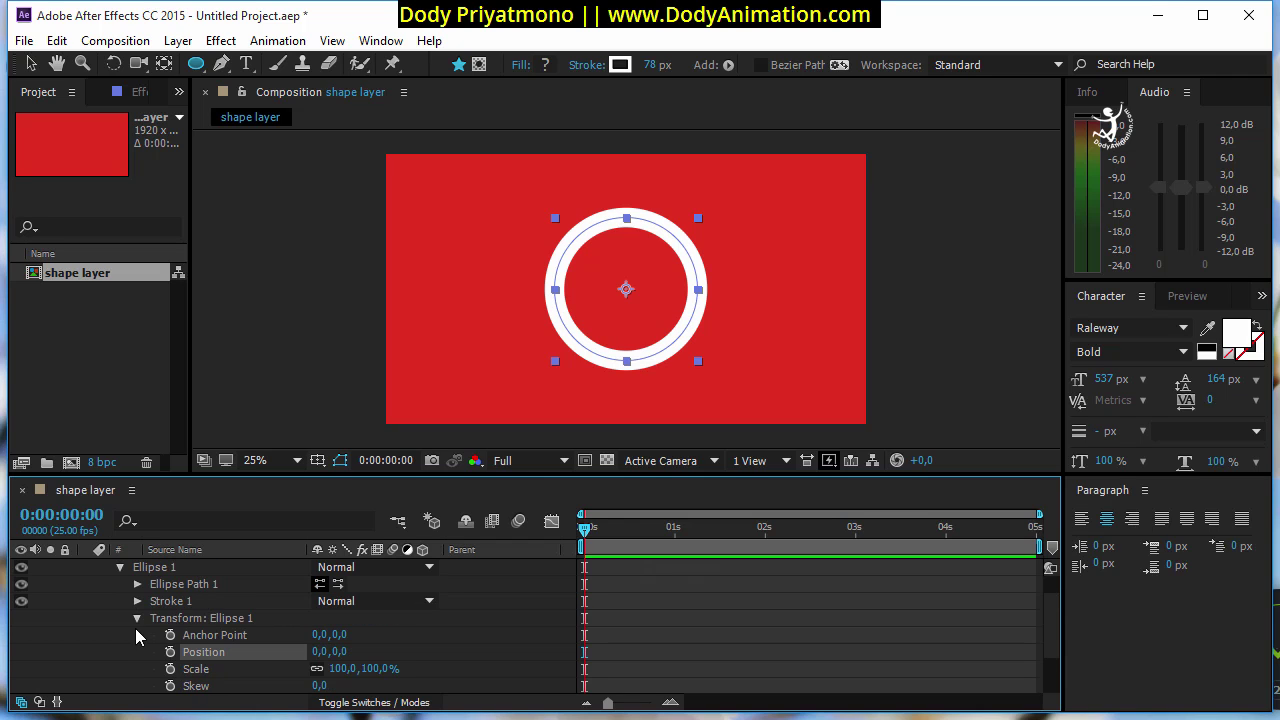
scroll(137, 630, "up", 1)
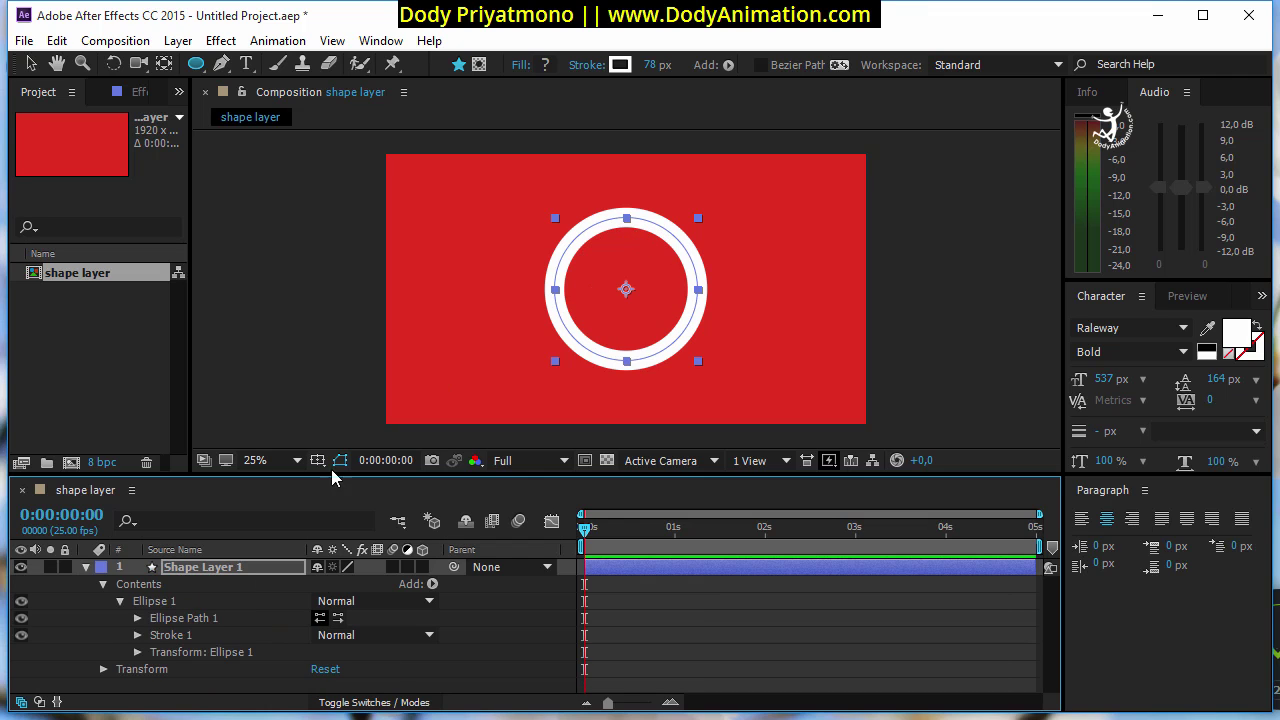
left_click(137, 635)
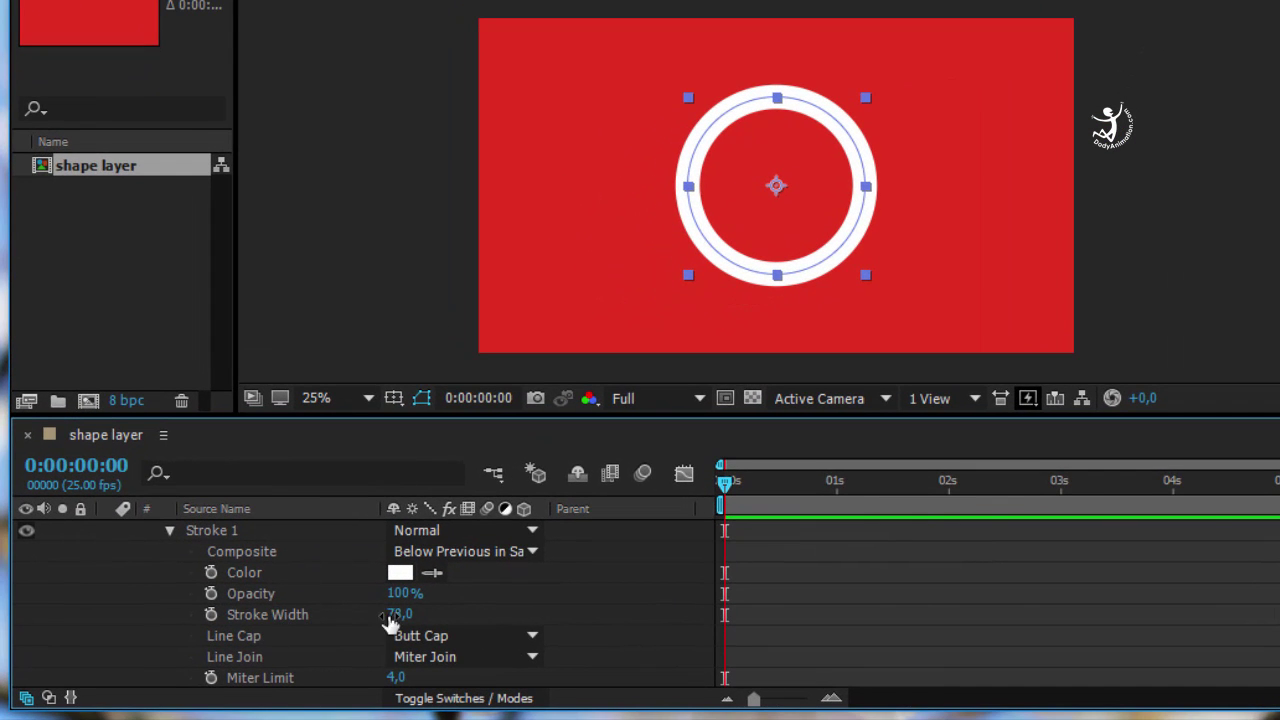
mouse_move(399, 616)
left_mouse_down()
mouse_move(465, 617)
mouse_move(341, 618)
mouse_move(377, 632)
mouse_move(402, 617)
mouse_move(387, 618)
mouse_move(440, 620)
left_mouse_up()
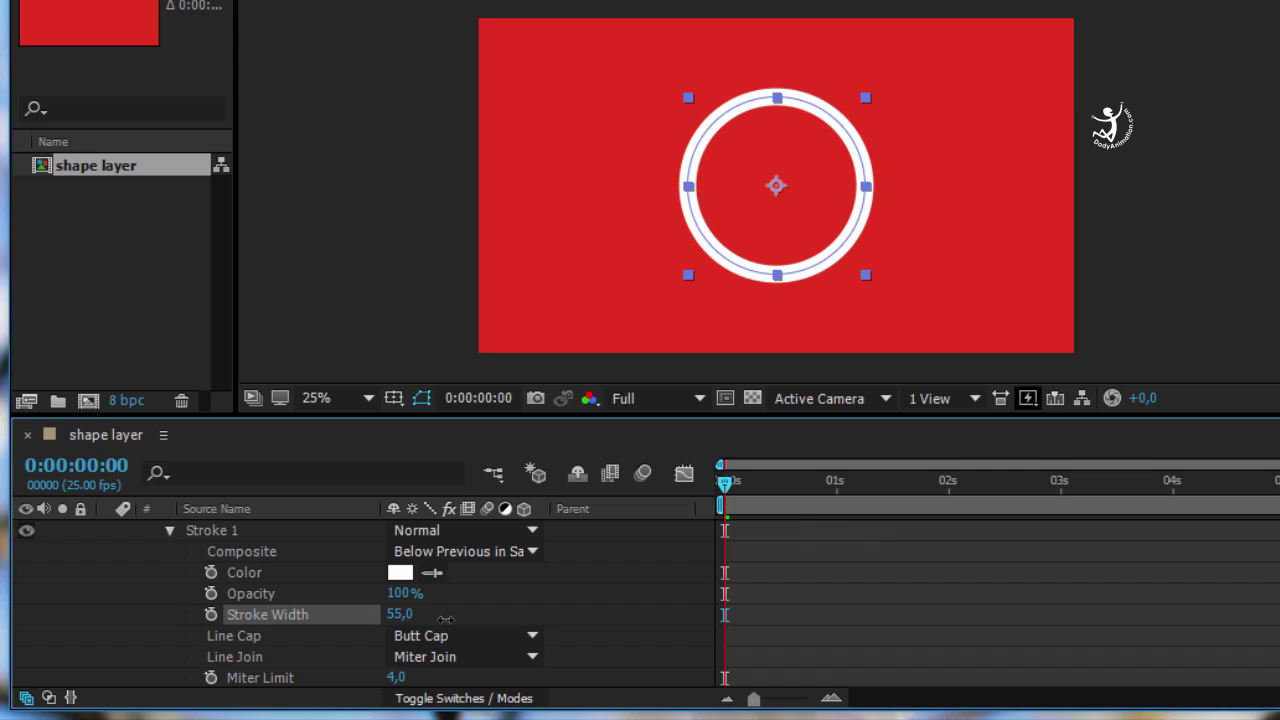
left_click(410, 614)
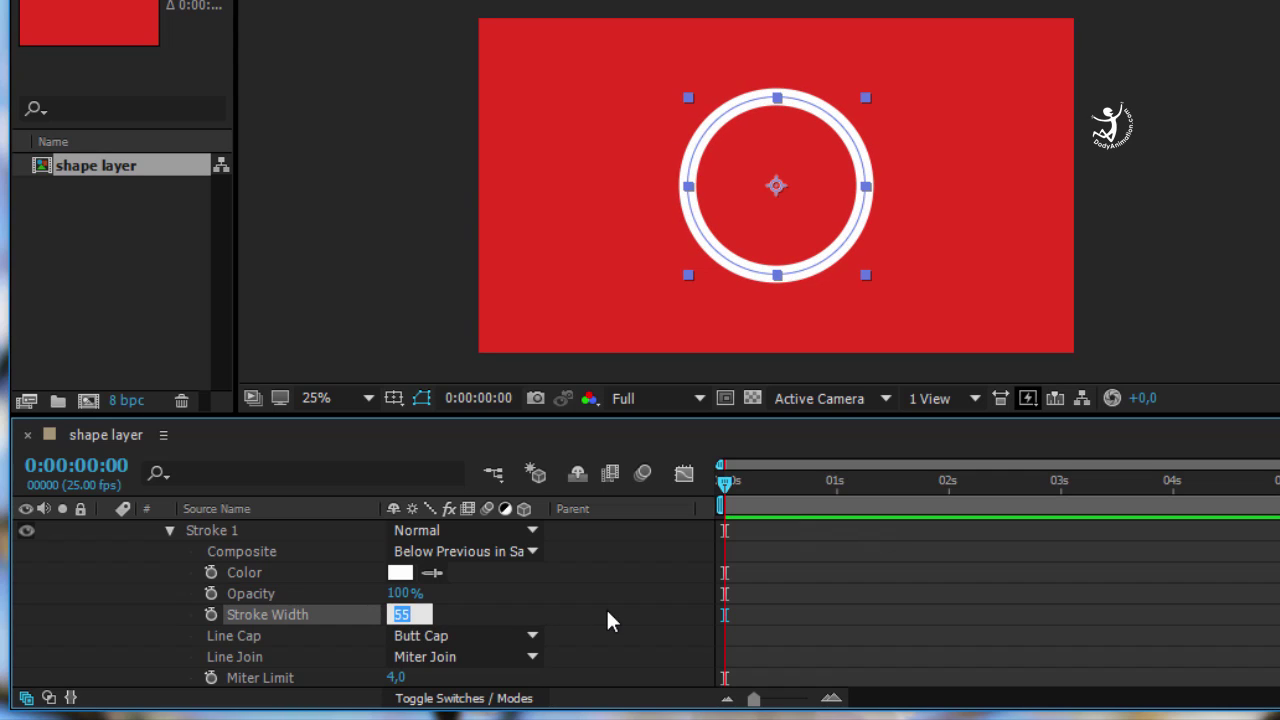
type("50")
key("Return")
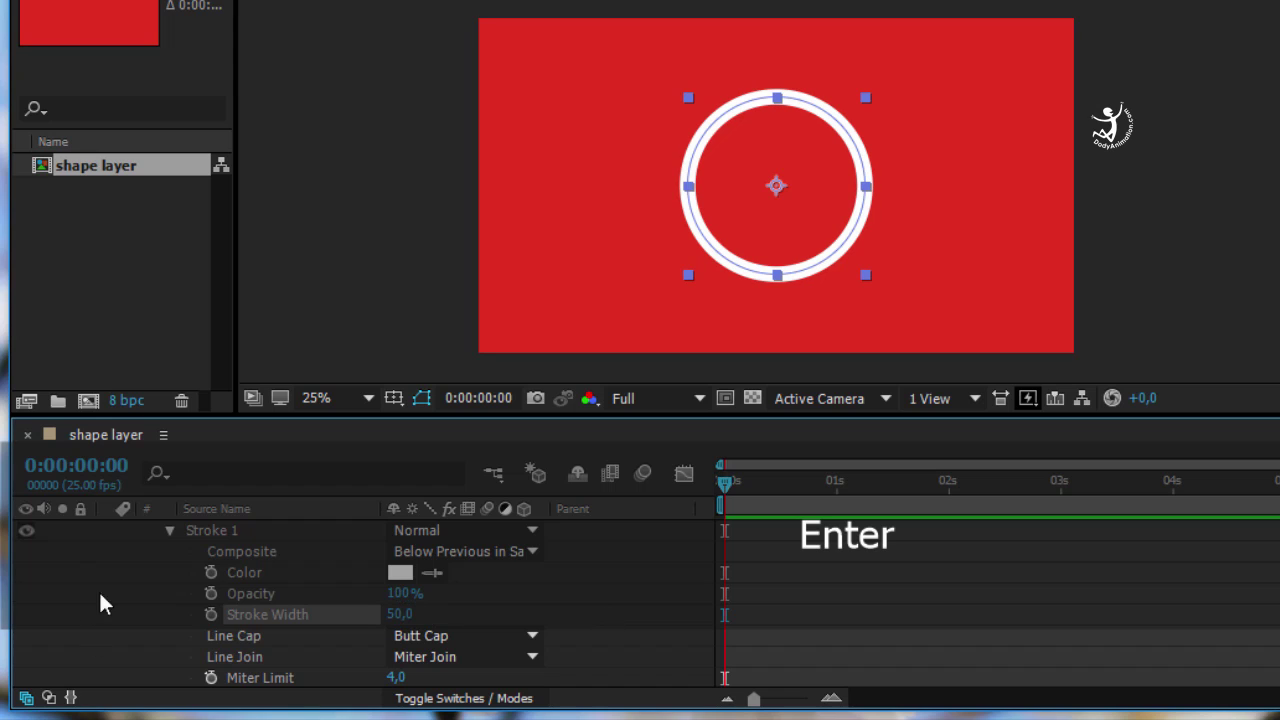
left_click(169, 530)
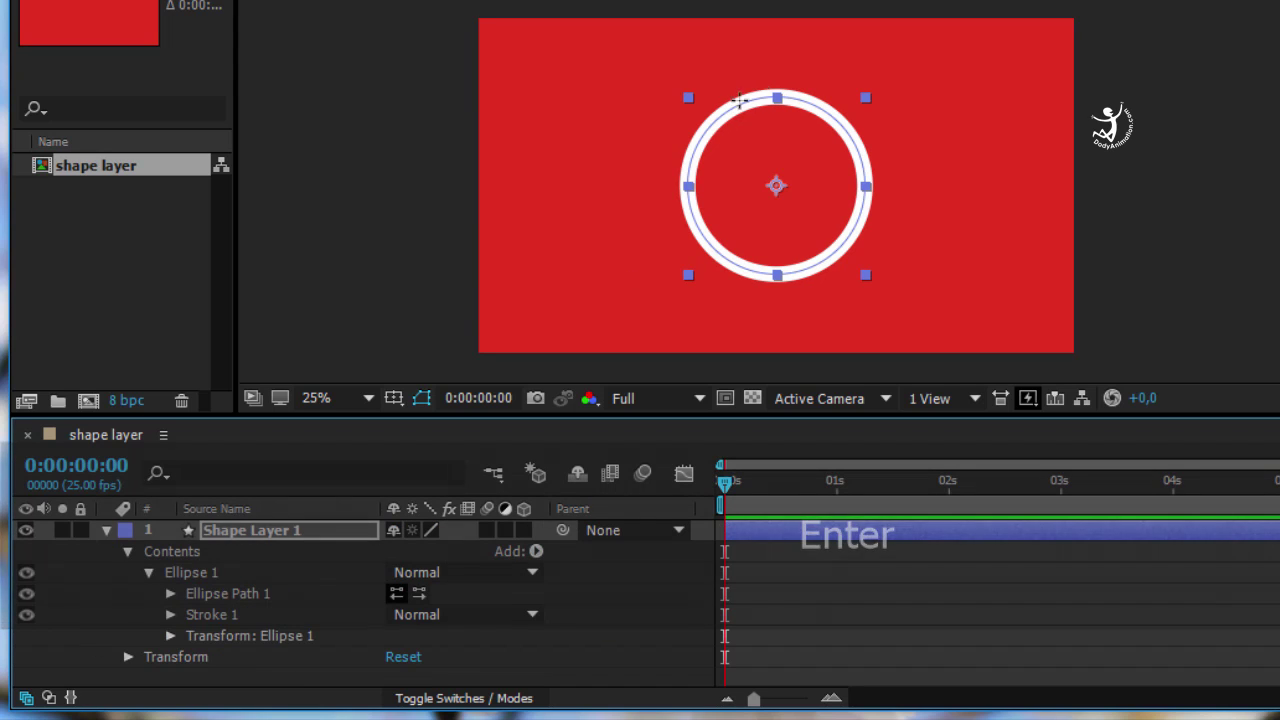
- Enlarge the circle slightly through the size of Ellipse Path 1, keeping its proportions
left_click(170, 593)
left_click_drag(425, 614, 392, 618)
left_click(170, 594)
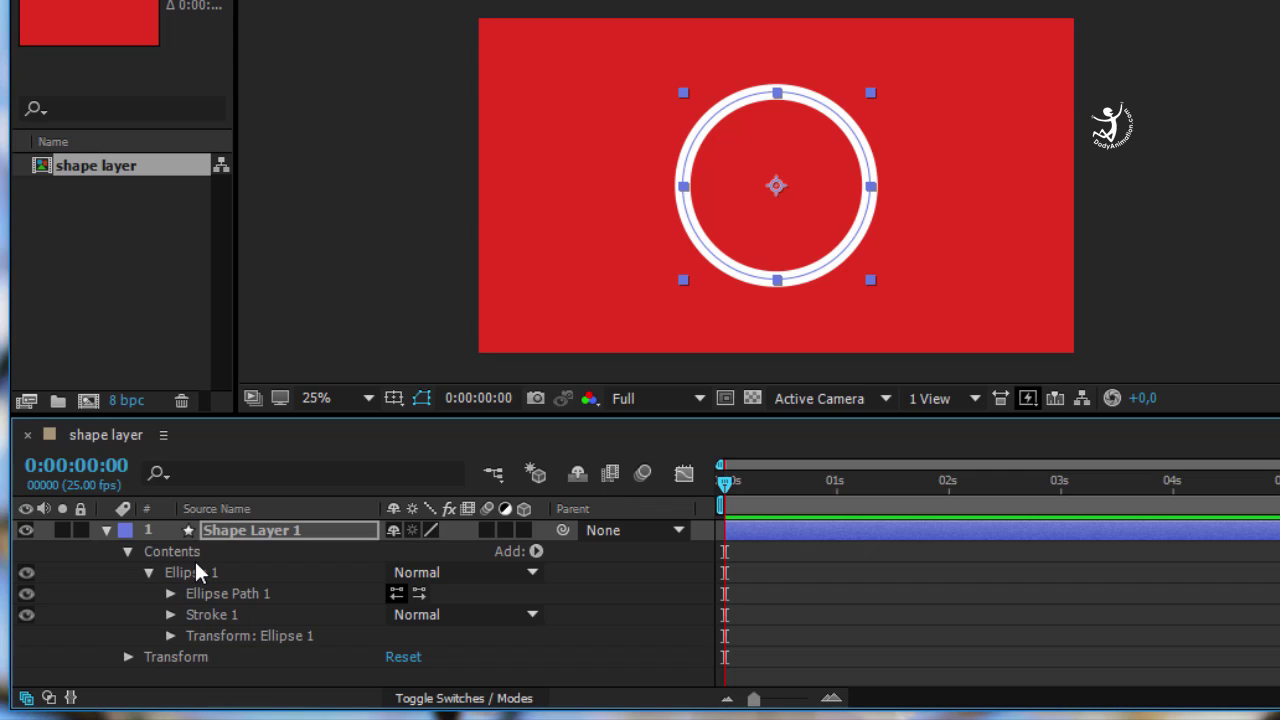
- Add a Trim Paths operator to the contents of Shape Layer 1
left_click(537, 552)
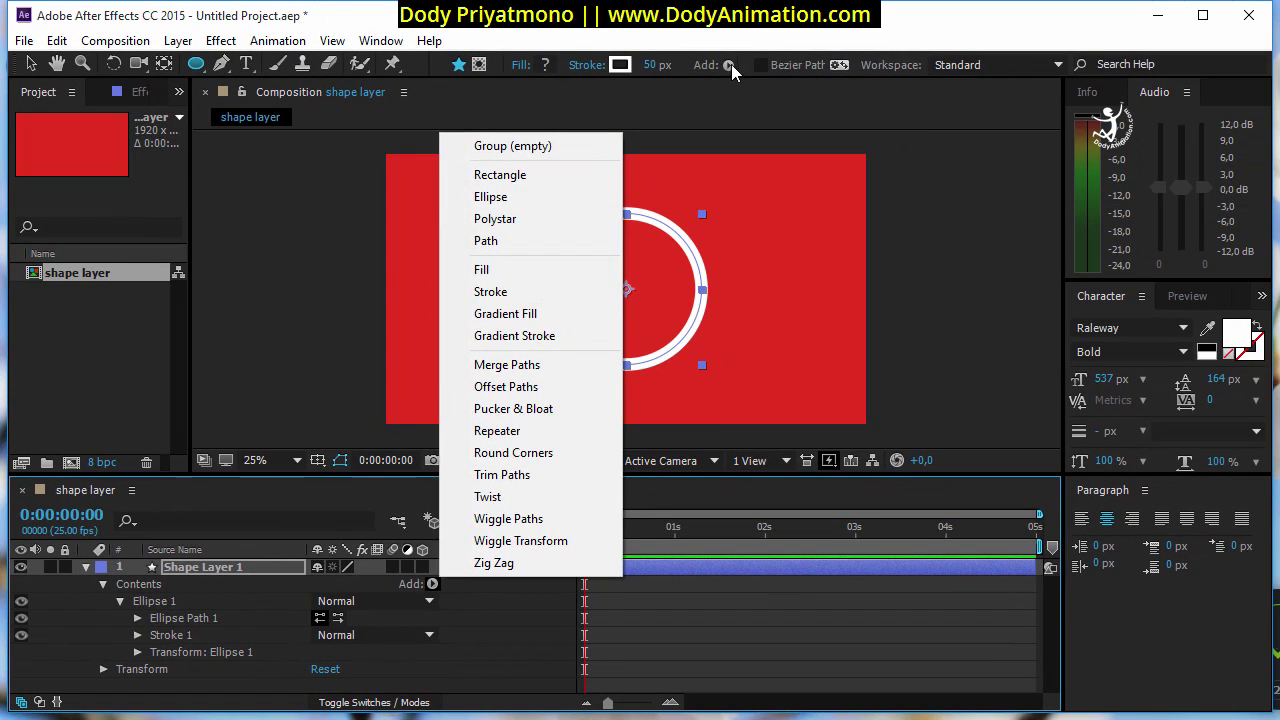
left_click(729, 65)
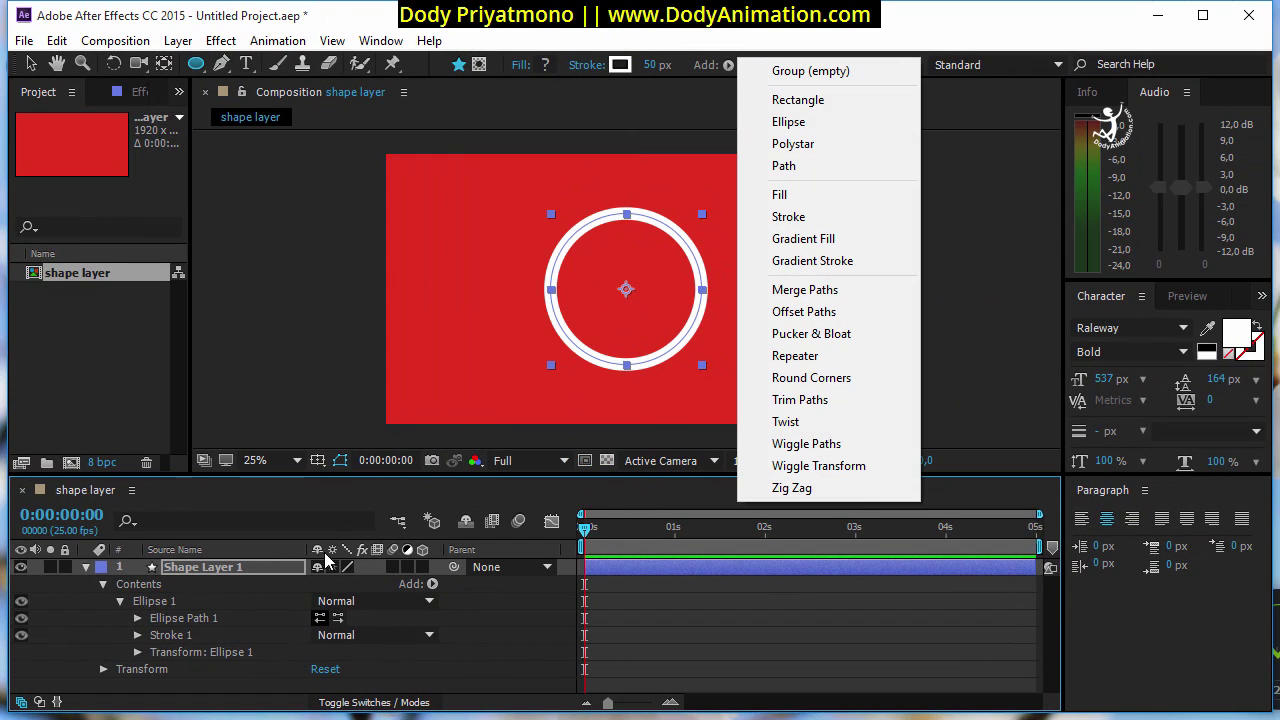
left_click(192, 568)
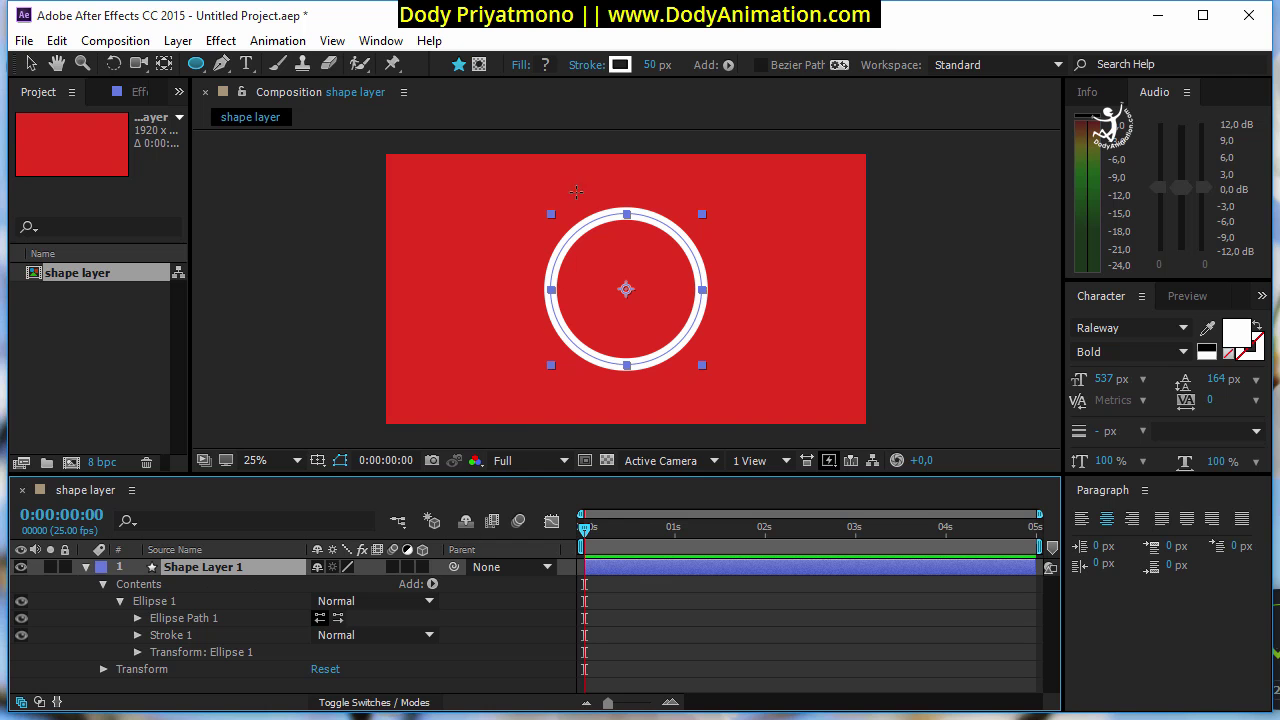
left_click(728, 66)
left_click(432, 585)
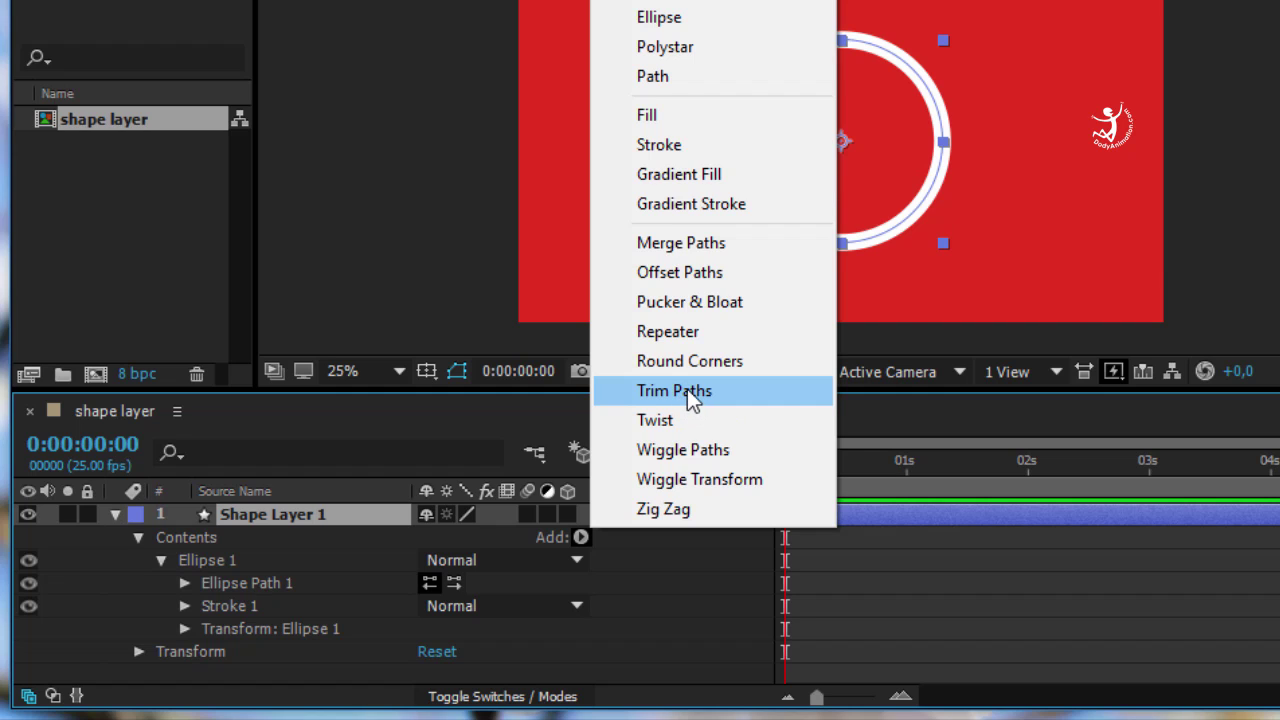
left_click(690, 393)
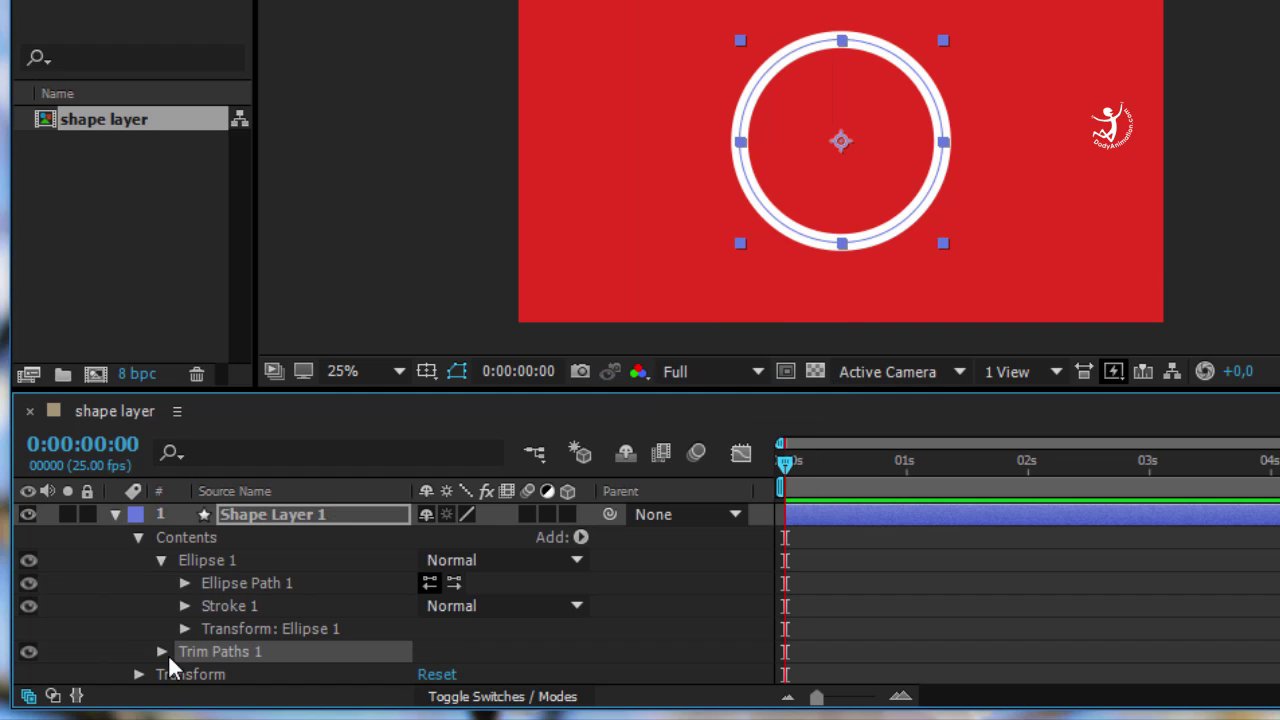
- Collapse the Ellipse 1 group and expand Trim Paths 1 to show its Start, End and Offset properties
left_click(161, 560)
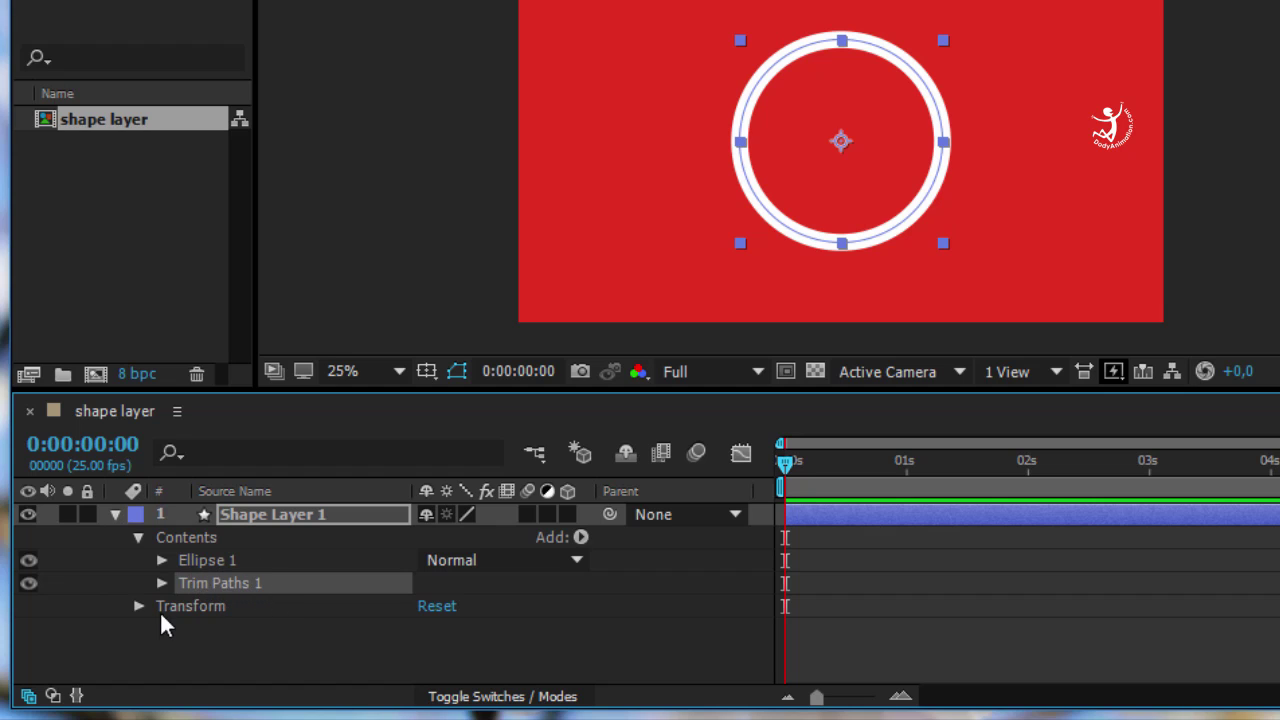
left_click(161, 583)
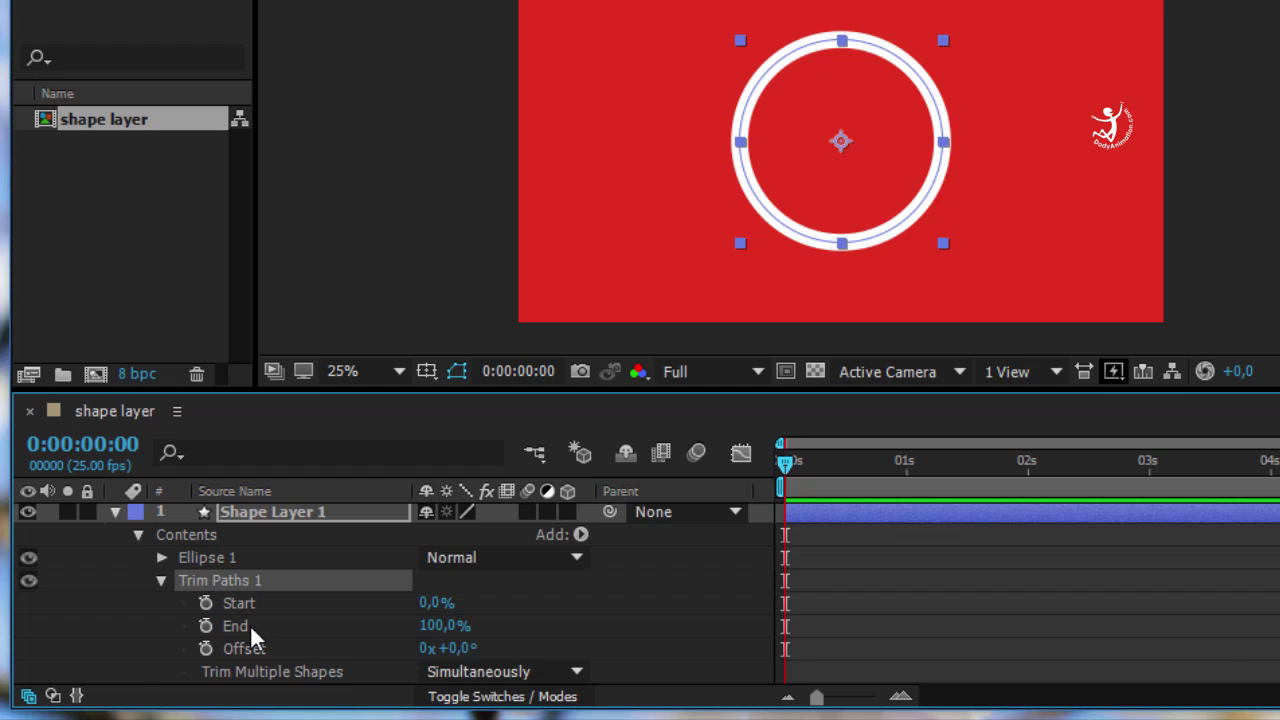
scroll(252, 636, "down", 1)
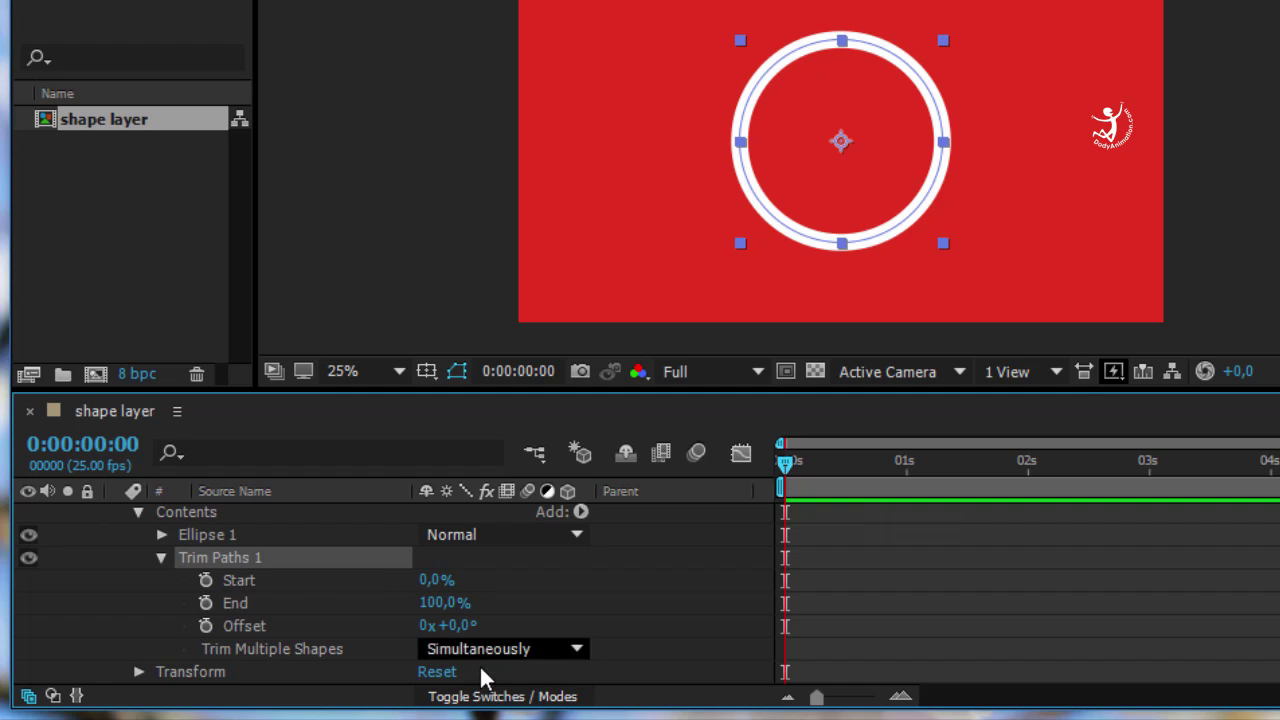
left_click(488, 697)
left_click(488, 697)
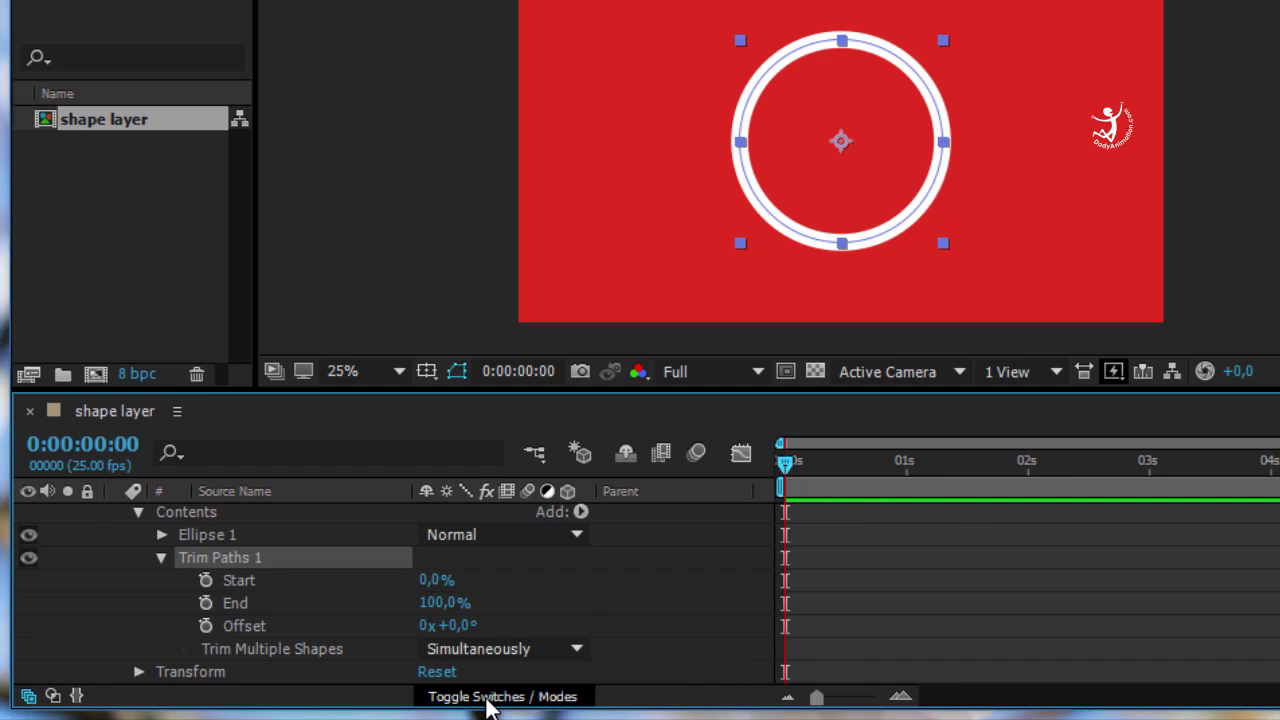
left_click(489, 697)
left_click(488, 697)
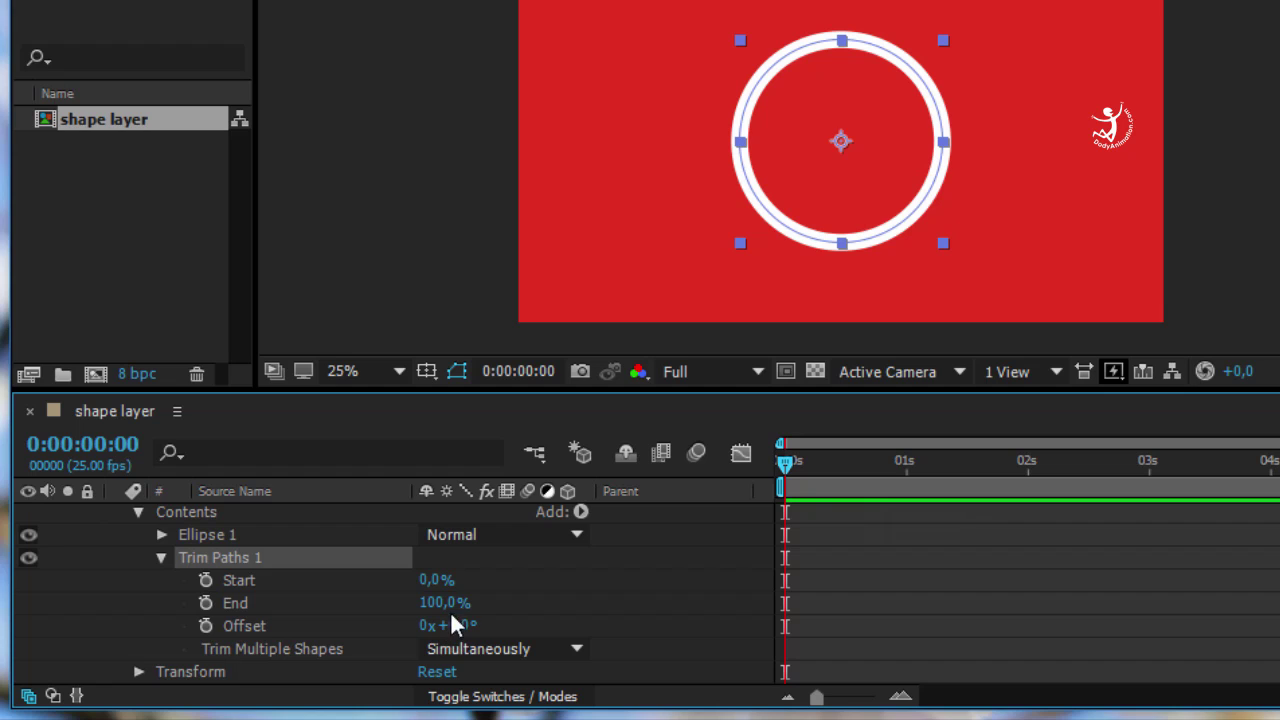
- Try trimming the circle's path with Start at 32% and 44% and End at 68%
left_click_drag(432, 581, 484, 586)
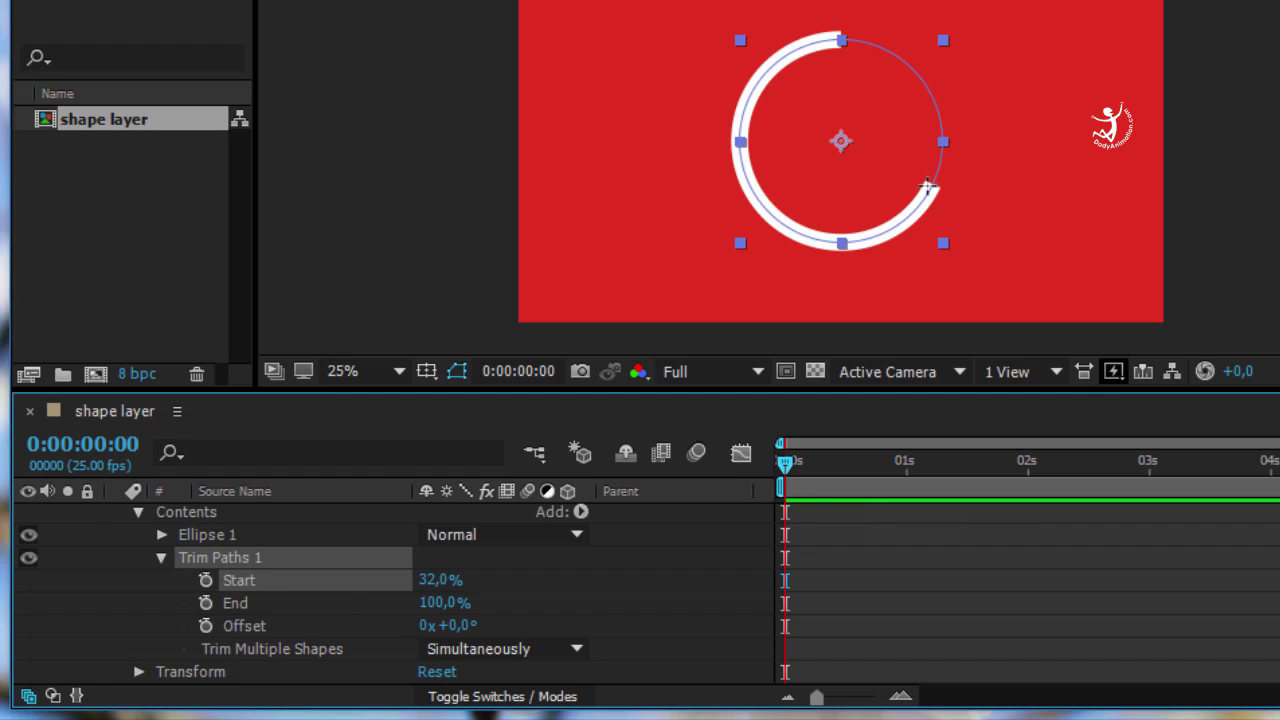
mouse_move(436, 584)
left_mouse_down()
mouse_move(530, 583)
mouse_move(466, 592)
left_mouse_up()
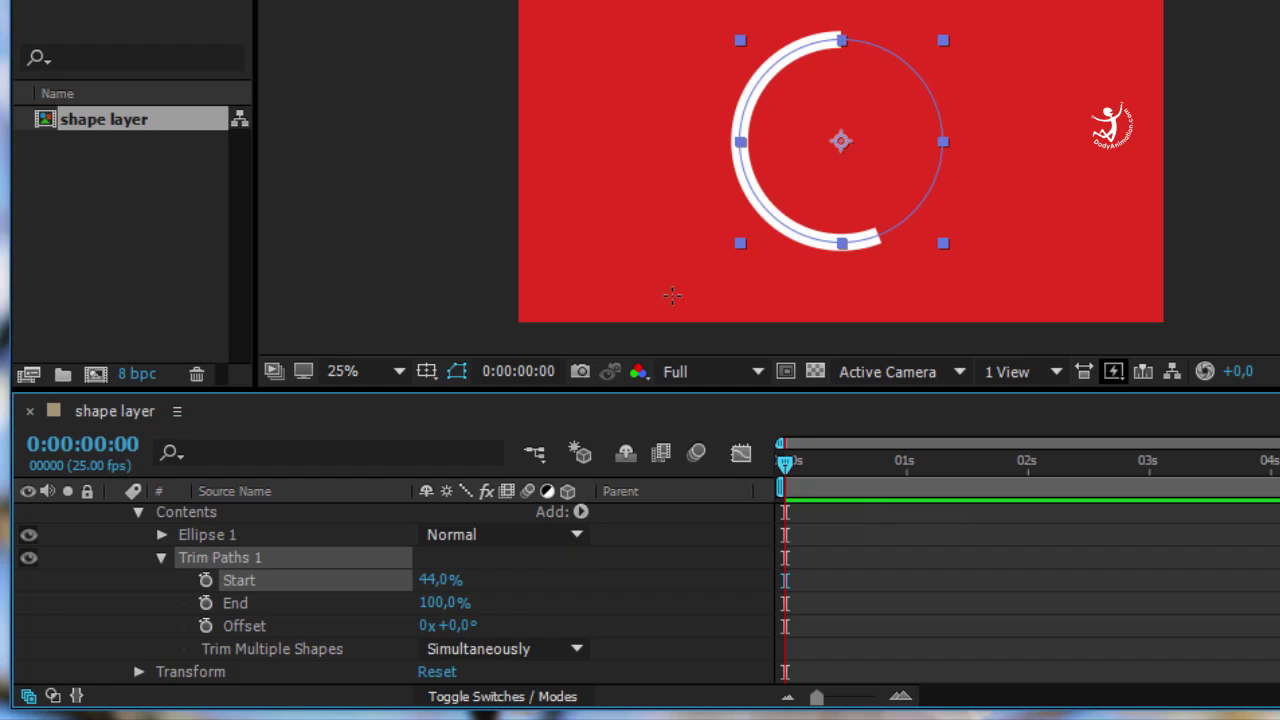
mouse_move(443, 606)
left_mouse_down()
mouse_move(432, 603)
mouse_move(455, 605)
mouse_move(427, 603)
left_mouse_up()
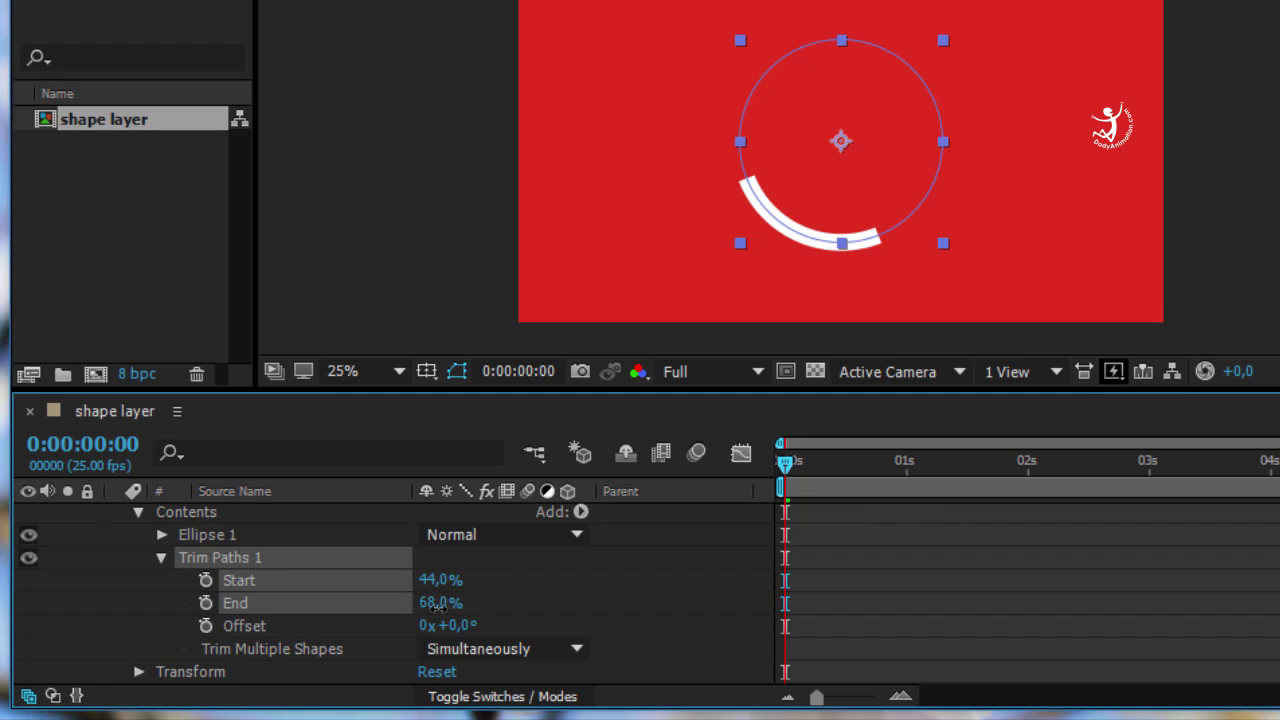
left_click_drag(441, 603, 370, 587)
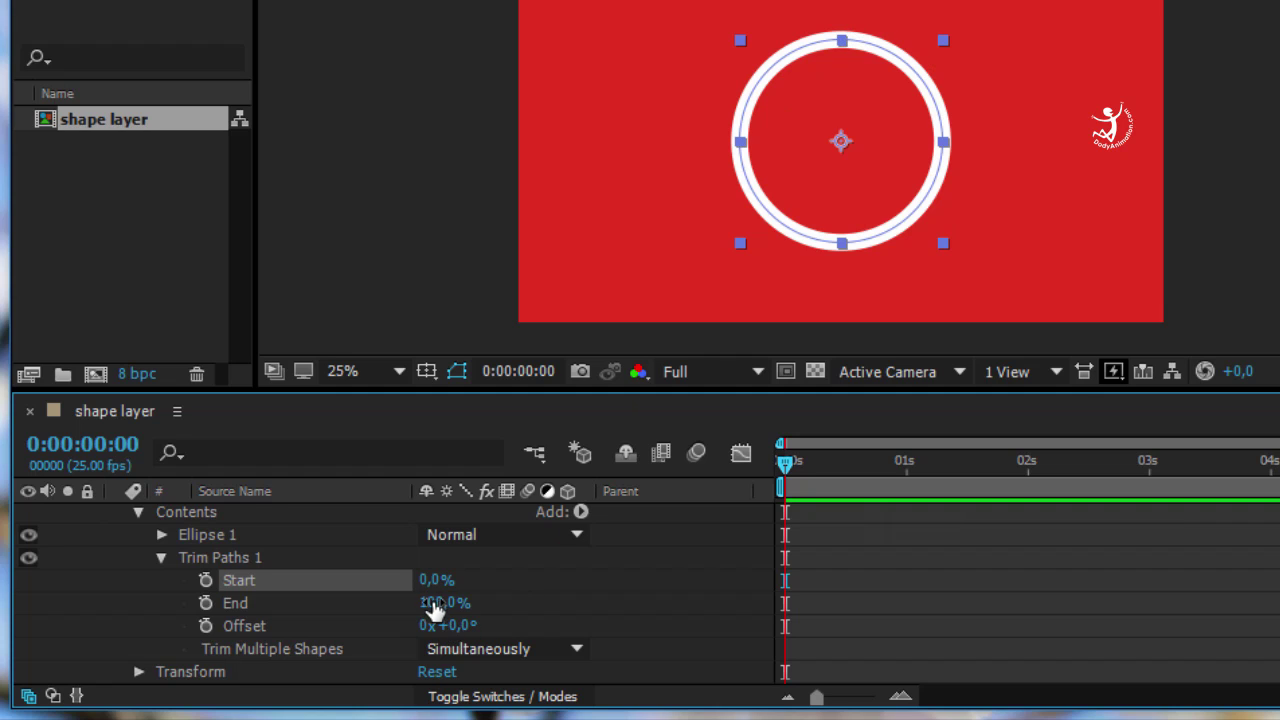
- Set the End of Trim Paths 1 to 0% and keyframe both Start and End at the first frame
left_click_drag(436, 612, 289, 615)
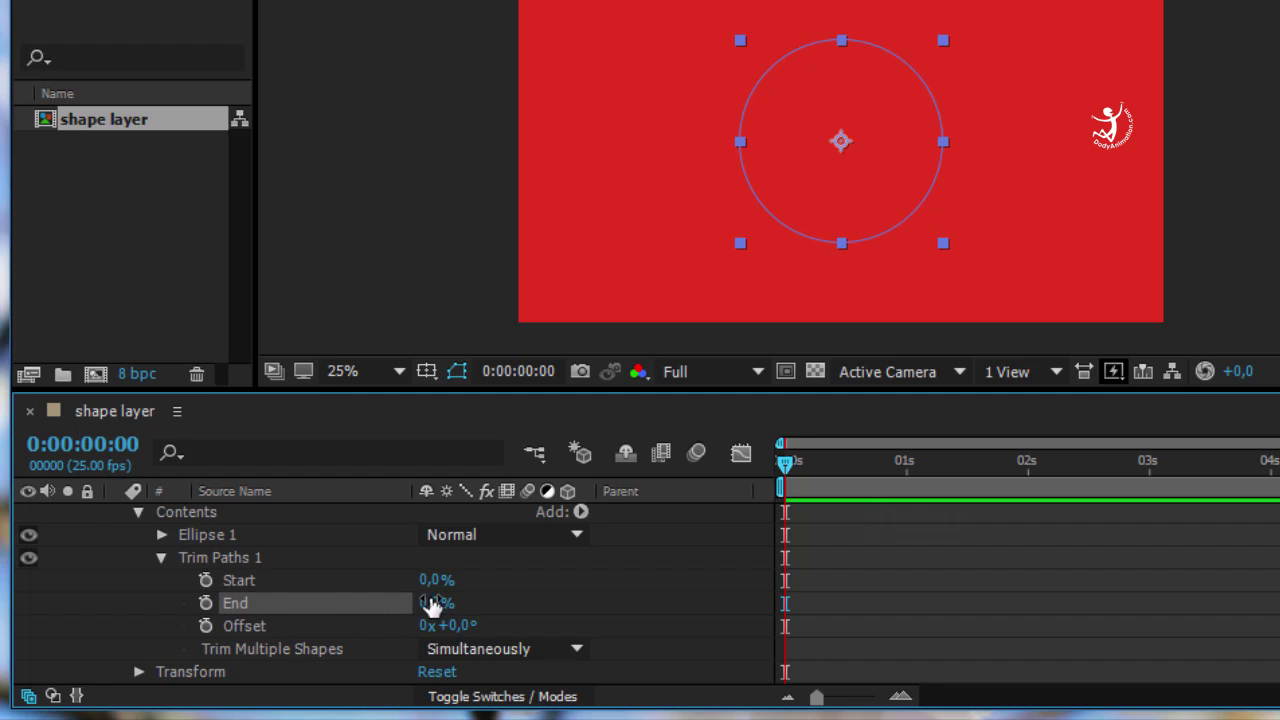
left_click(831, 463)
left_click_drag(831, 465, 783, 487)
left_click(205, 580)
left_click(205, 603)
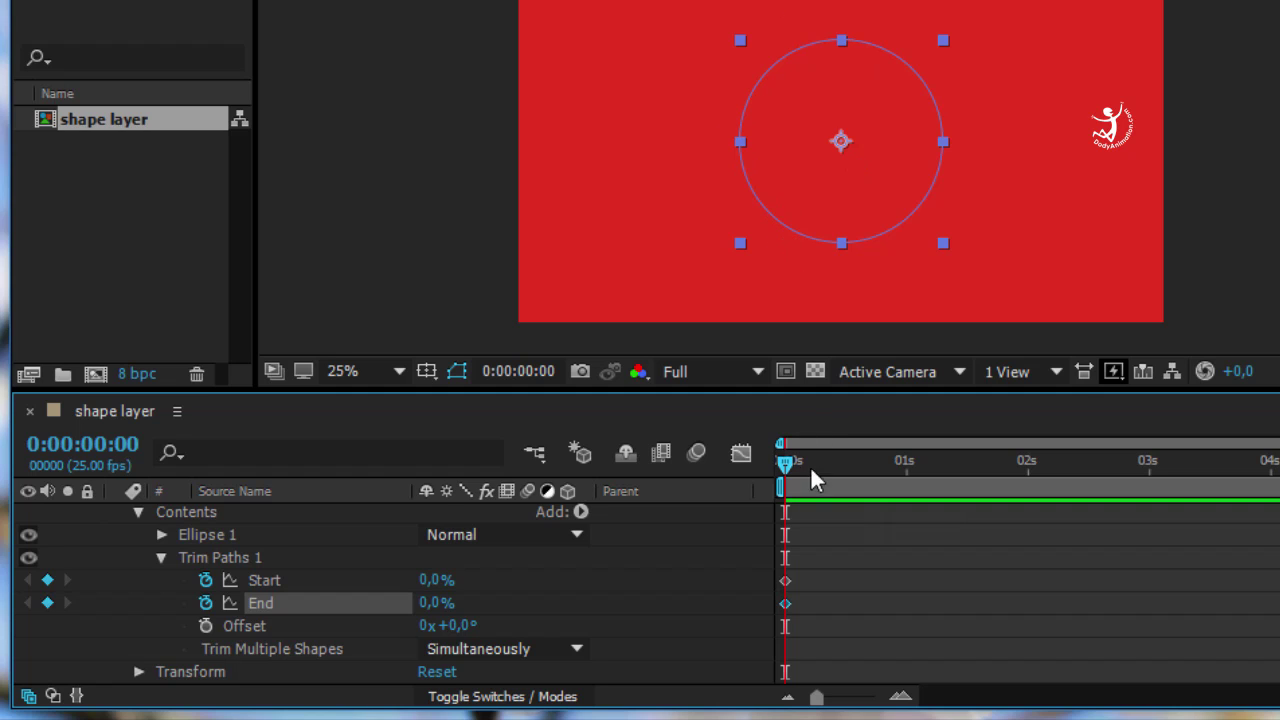
- Keyframe both Start and End of Trim Paths 1 at 100% at the 1-second mark
left_click_drag(786, 464, 906, 463)
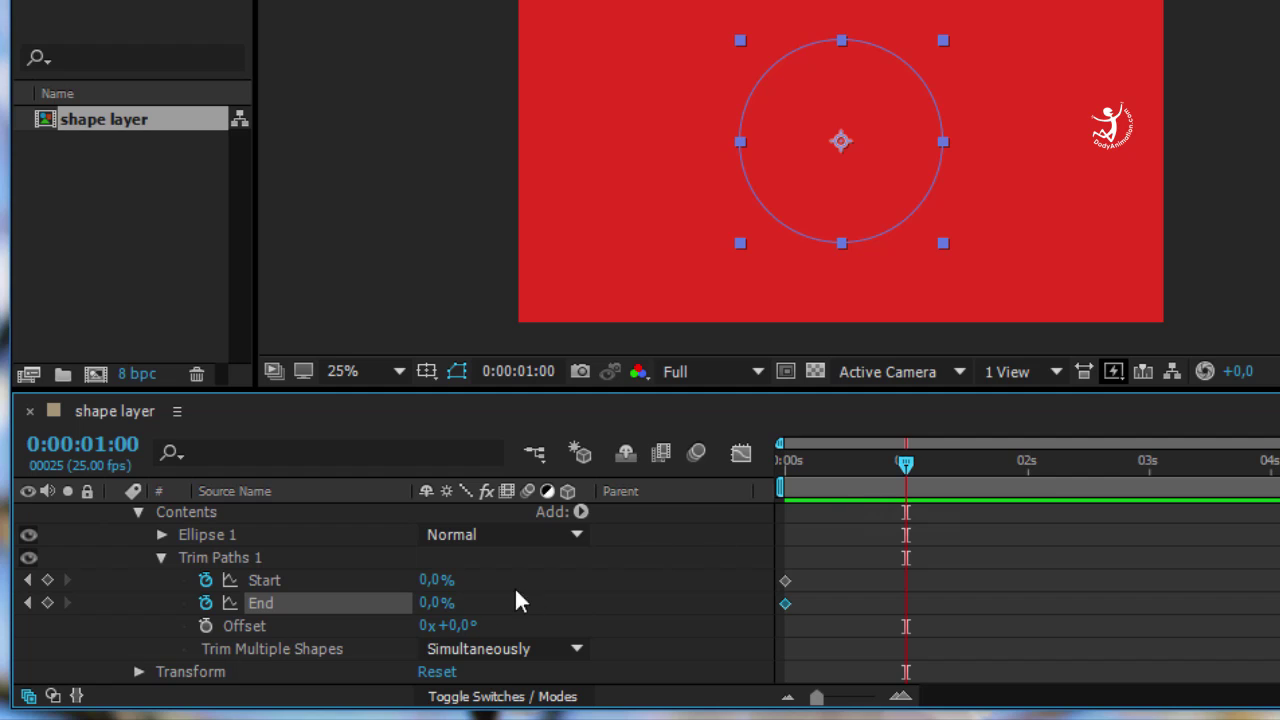
left_click_drag(437, 580, 623, 591)
left_click_drag(440, 603, 692, 600)
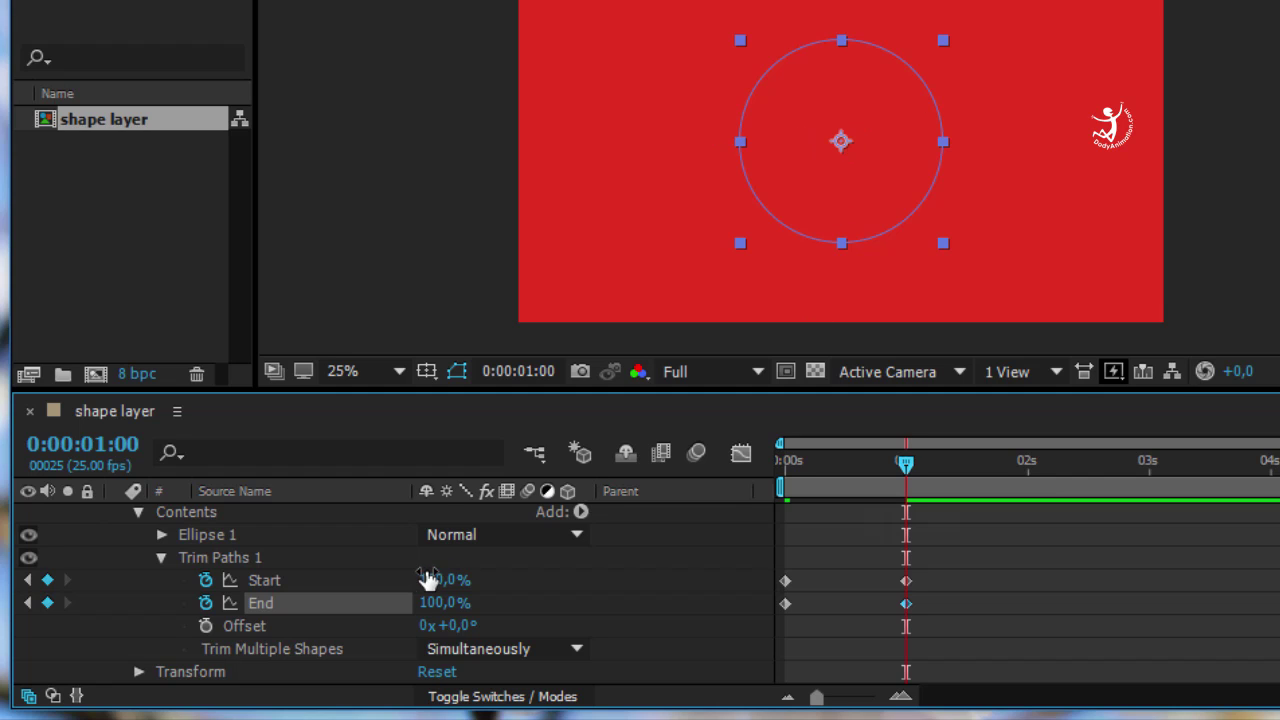
- Review the Start and End keyframes of Trim Paths 1 and preview the animation from the first frame
left_click_drag(905, 478, 926, 478)
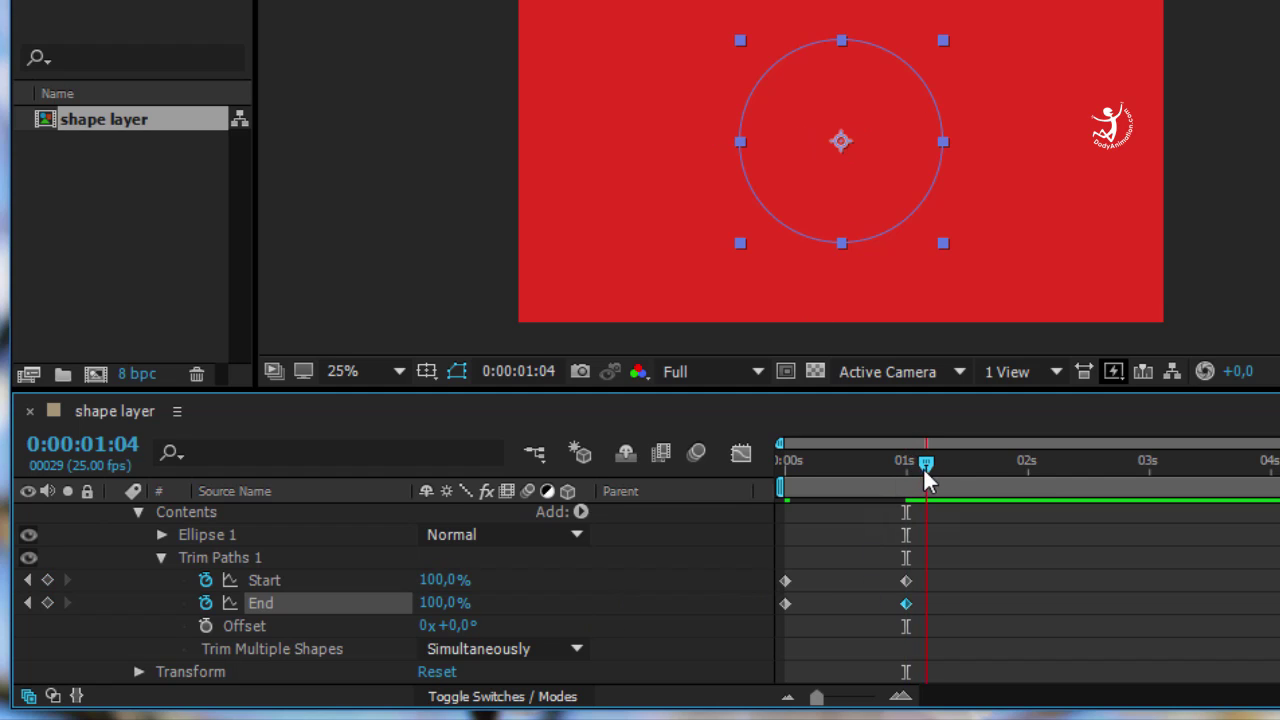
left_click(786, 580)
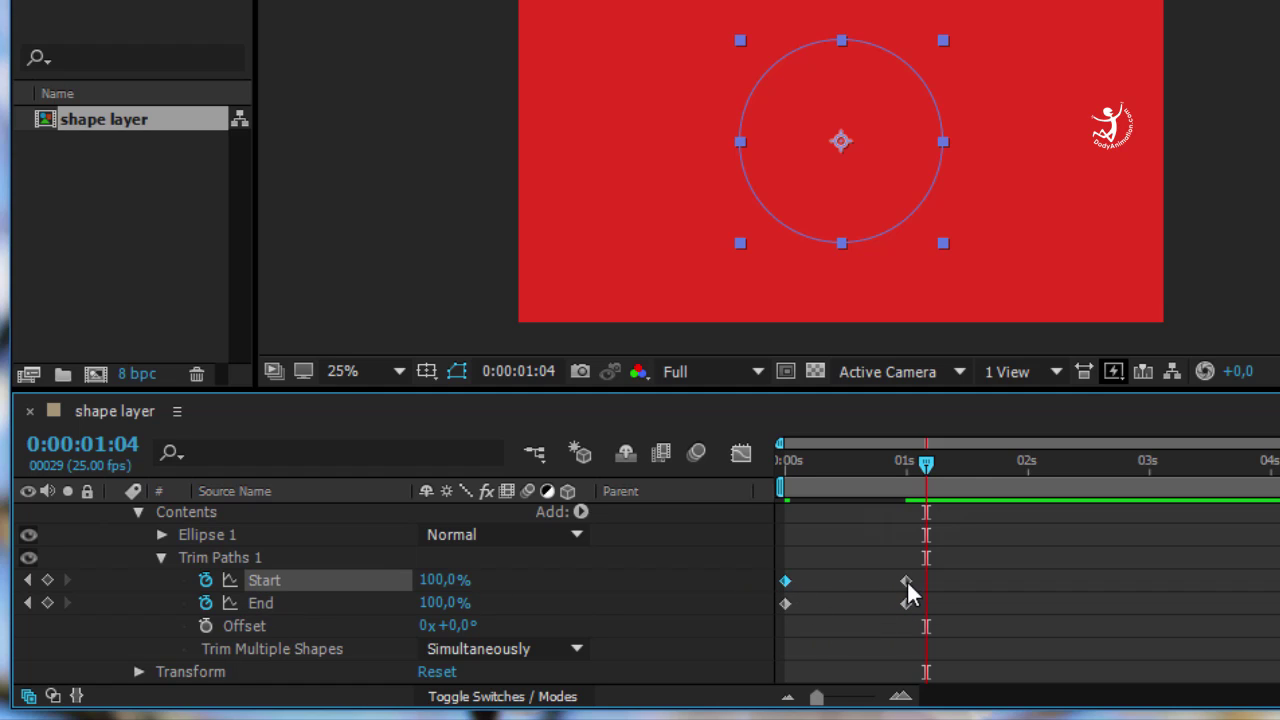
left_click(785, 604)
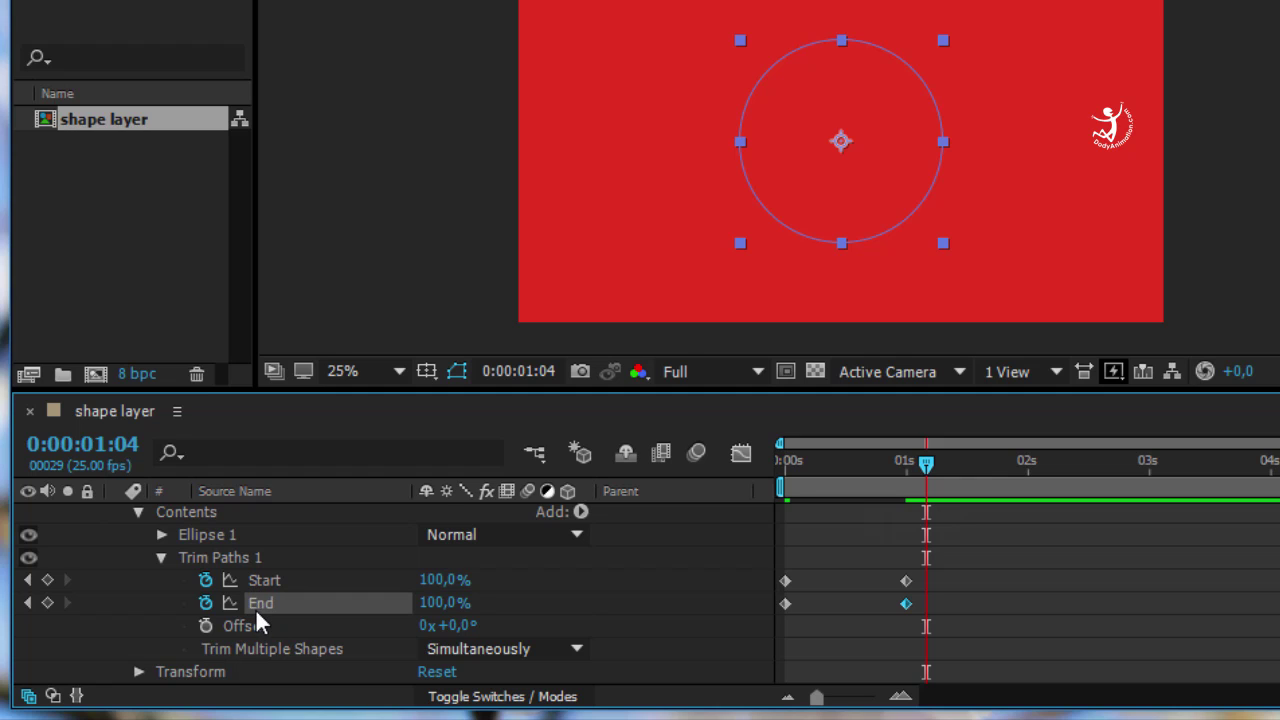
left_click_drag(829, 470, 778, 468)
key("space")
left_click_drag(875, 485, 766, 491)
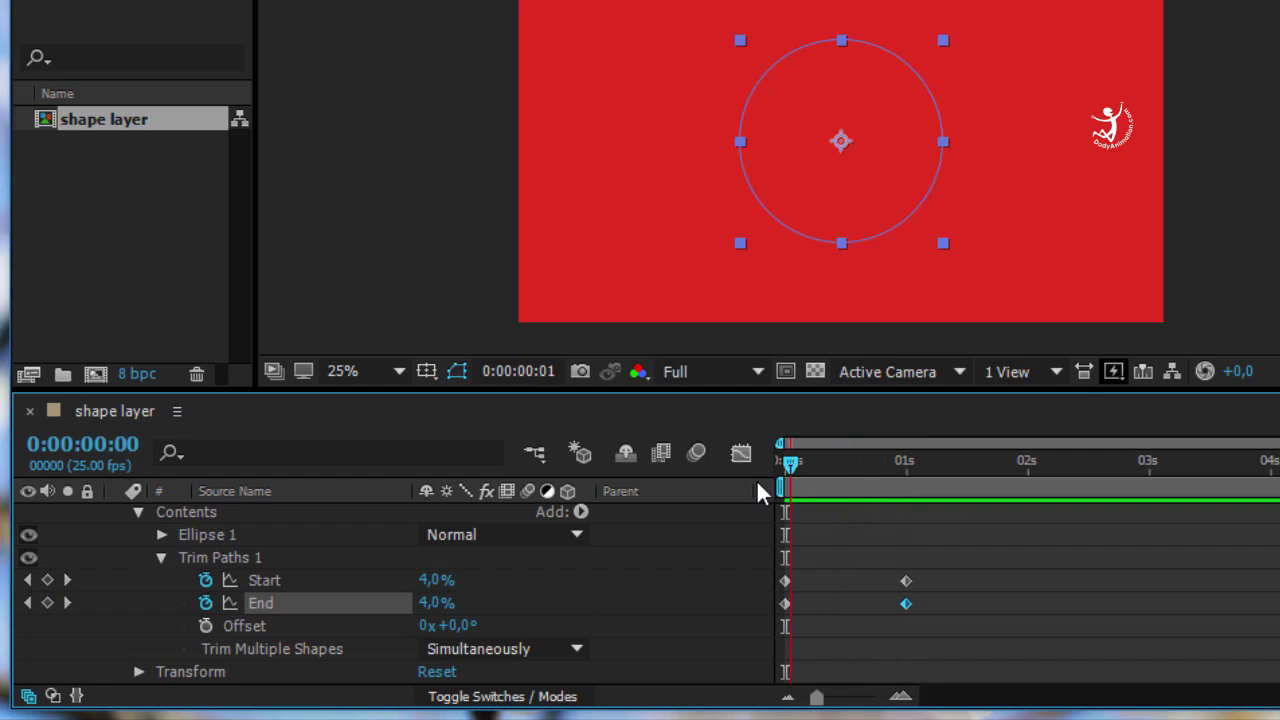
- Delay both End keyframes of Trim Paths 1 by 7 frames relative to the Start keyframes
left_click(894, 628)
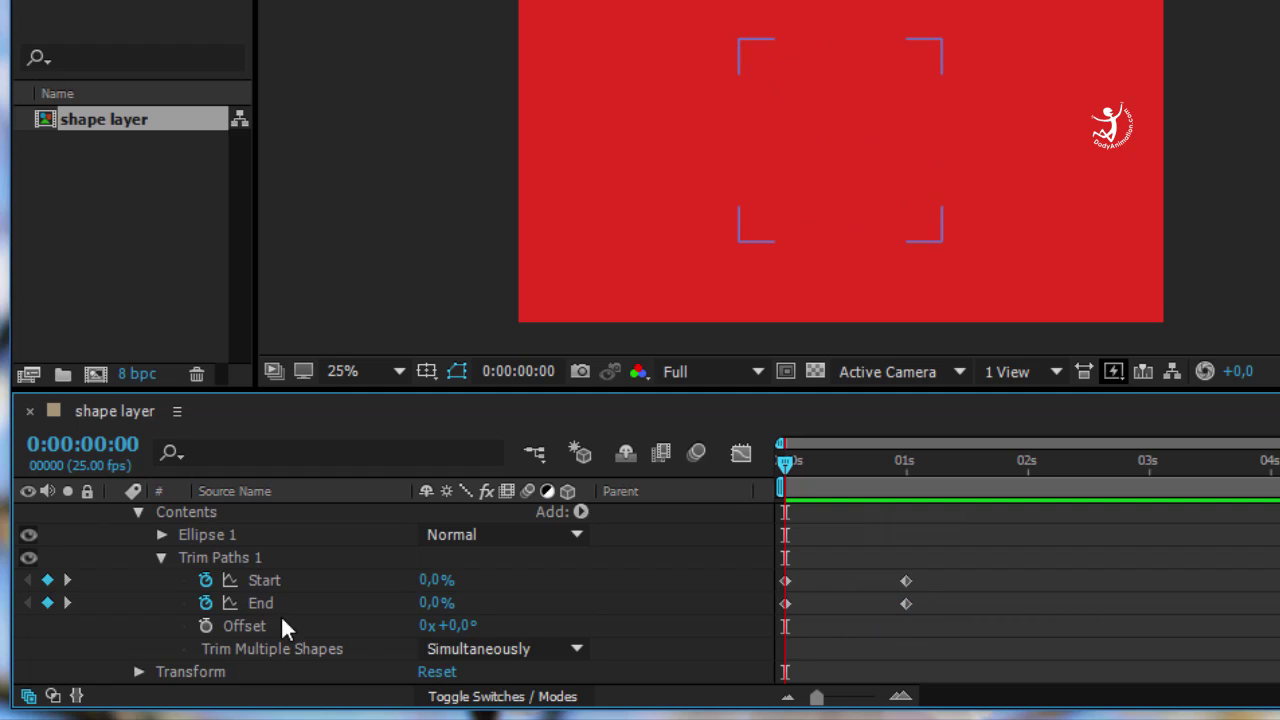
left_click_drag(921, 600, 777, 612)
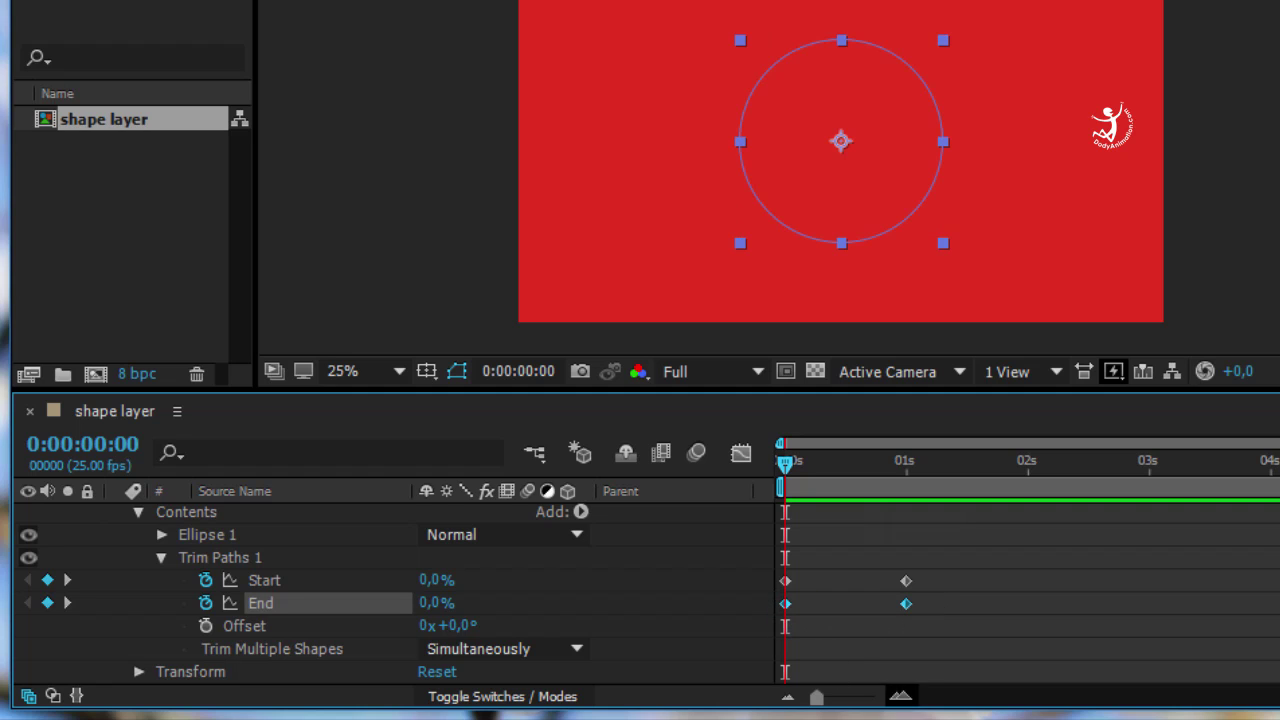
left_click_drag(907, 603, 940, 612)
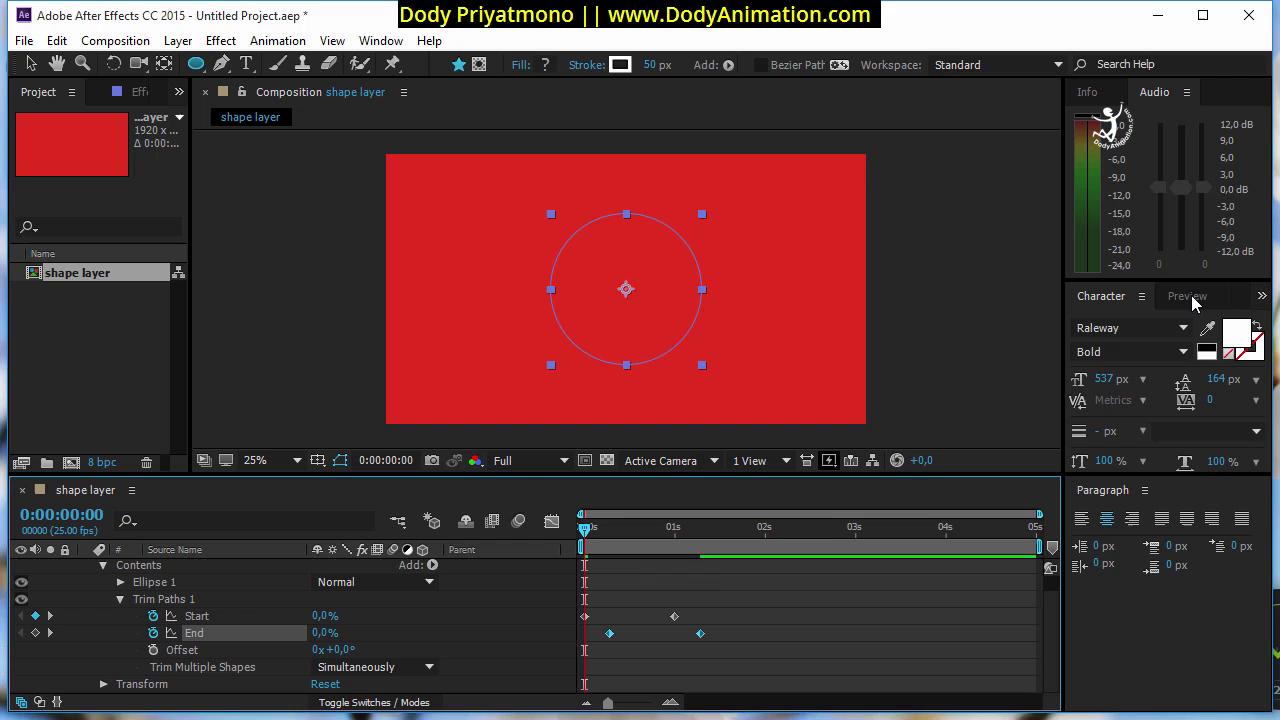
- Show the preview controls and play back the circle animation with the offset End keyframes
left_click(1185, 297)
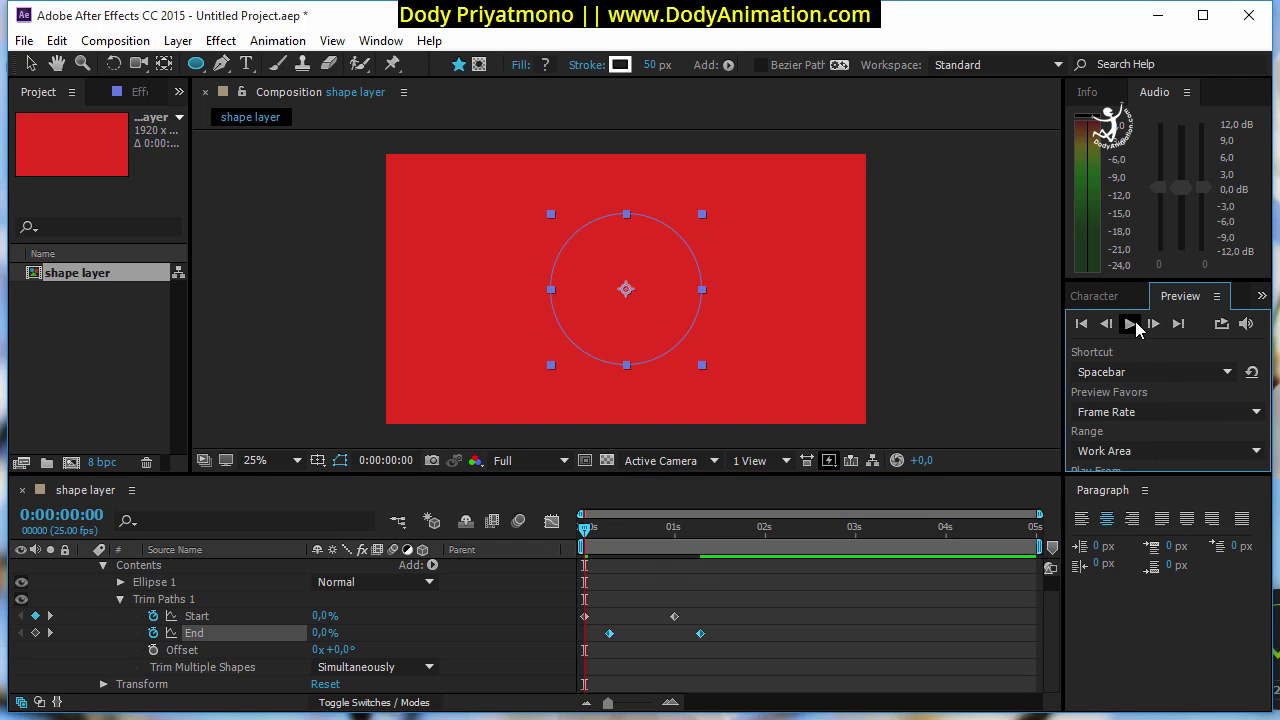
left_click(1130, 324)
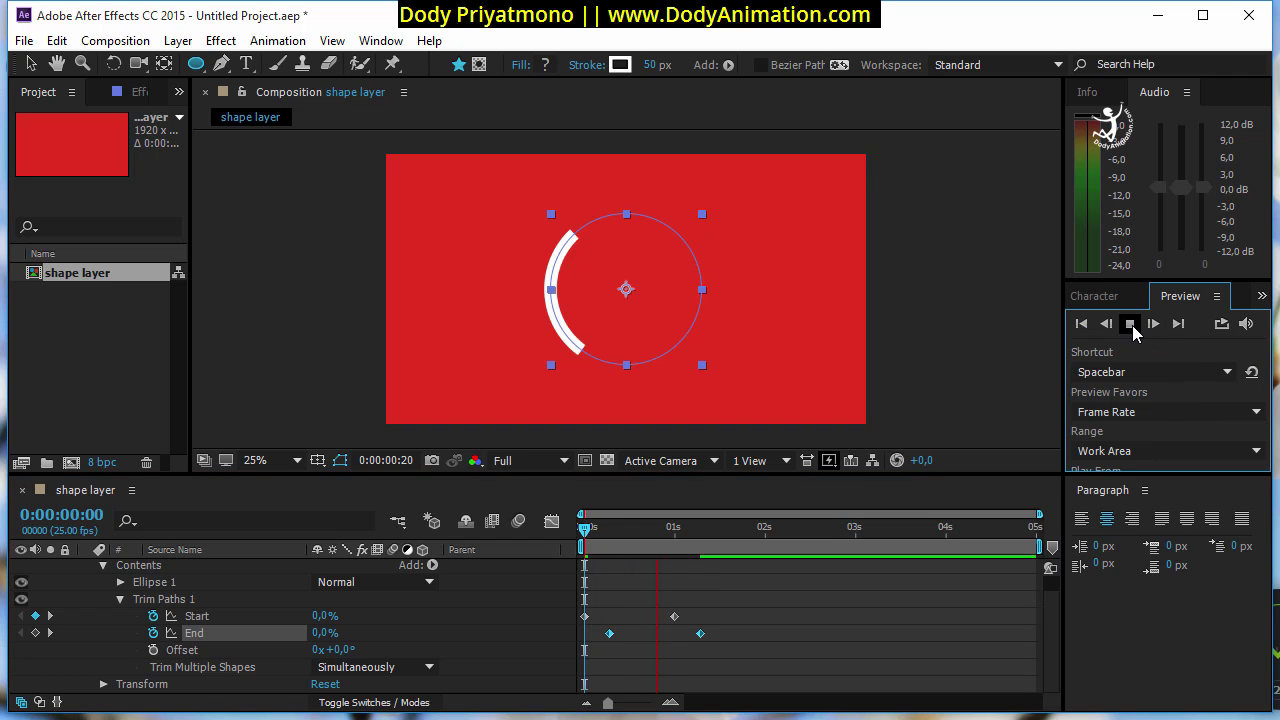
left_click_drag(628, 527, 565, 533)
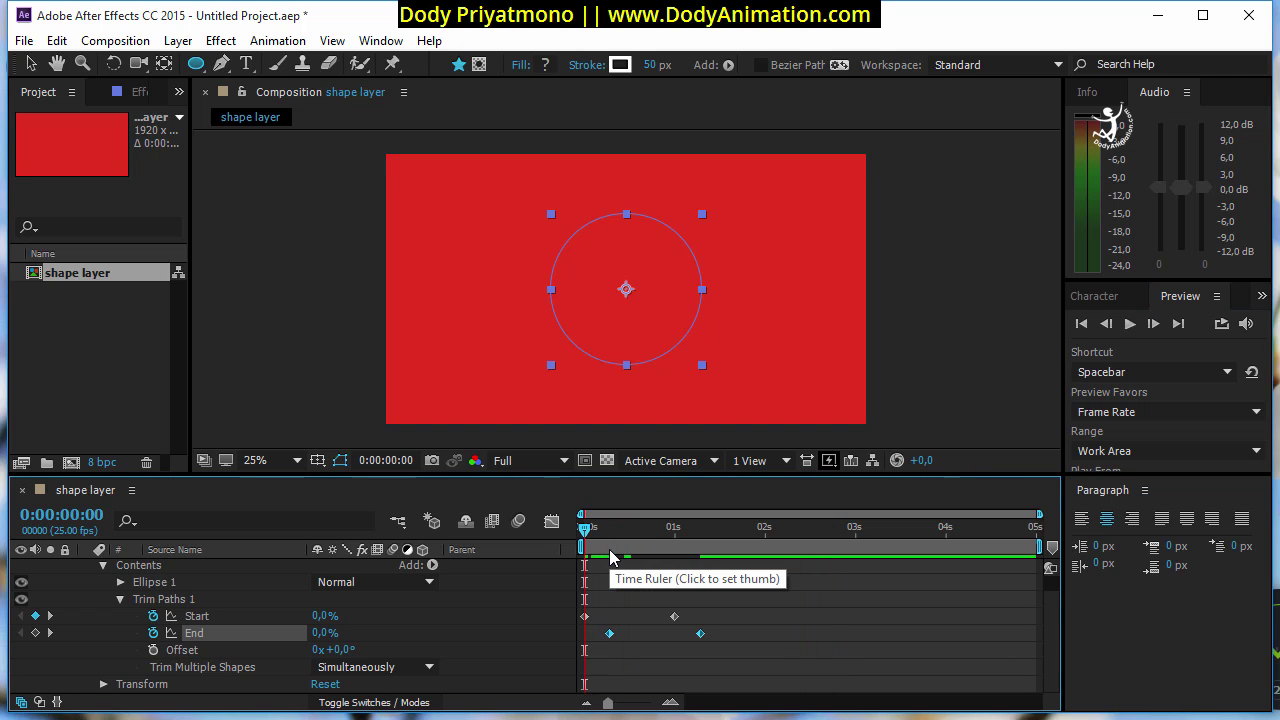
key("space")
key("space")
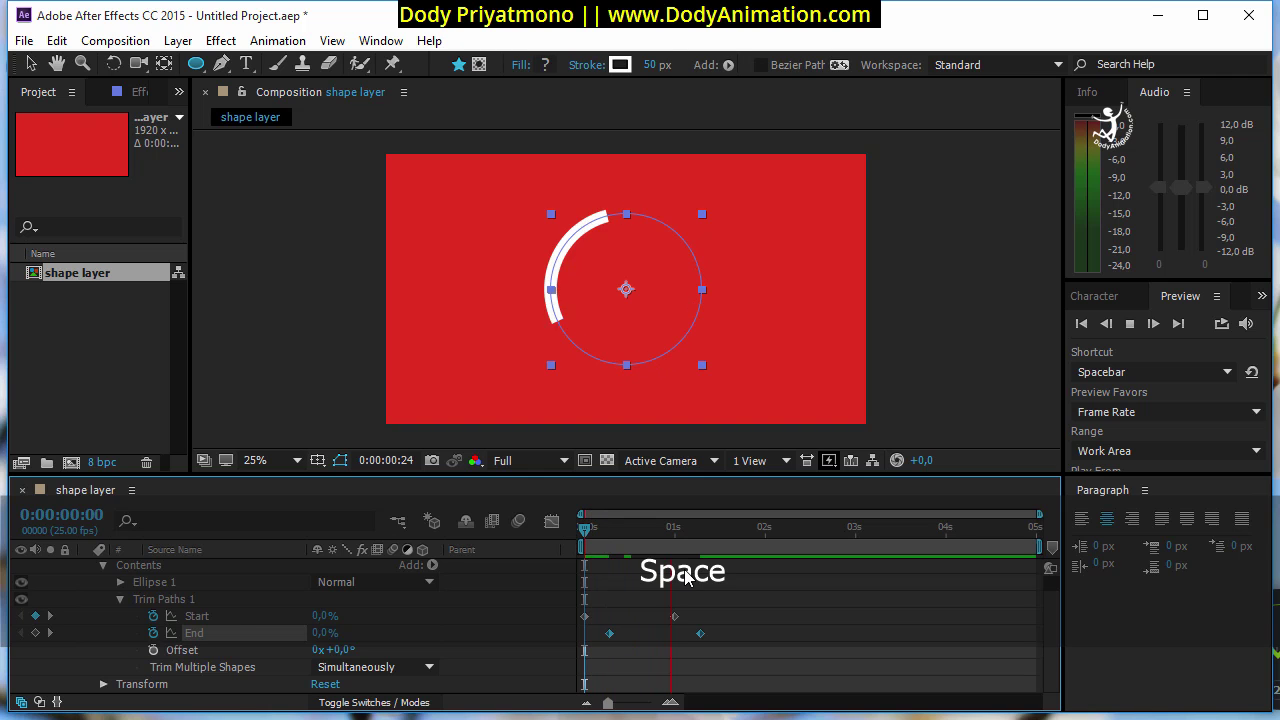
key("space")
key("space")
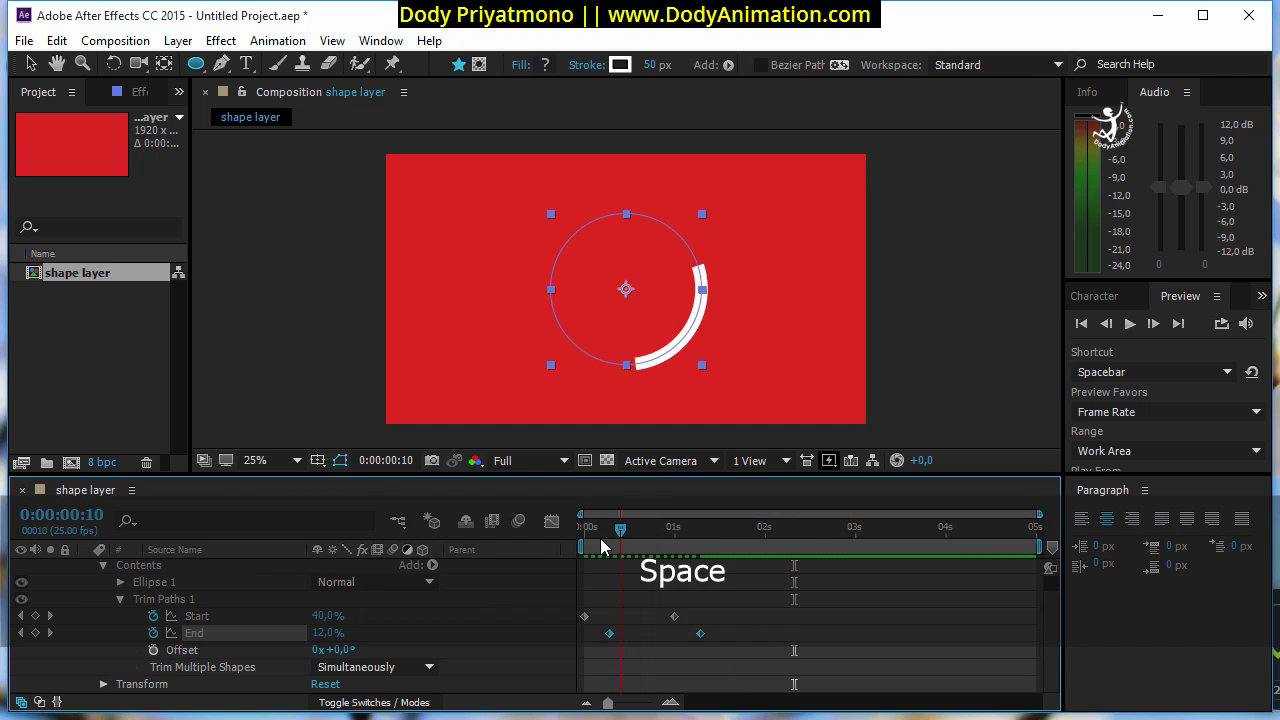
- Examine how the trimmed stroke looks at the Start and End keyframes, at frame 7 and at 1 second
mouse_move(585, 528)
left_mouse_down()
mouse_move(615, 537)
mouse_move(586, 533)
mouse_move(601, 533)
mouse_move(585, 545)
mouse_move(610, 532)
left_mouse_up()
left_click(586, 618)
left_click(590, 537)
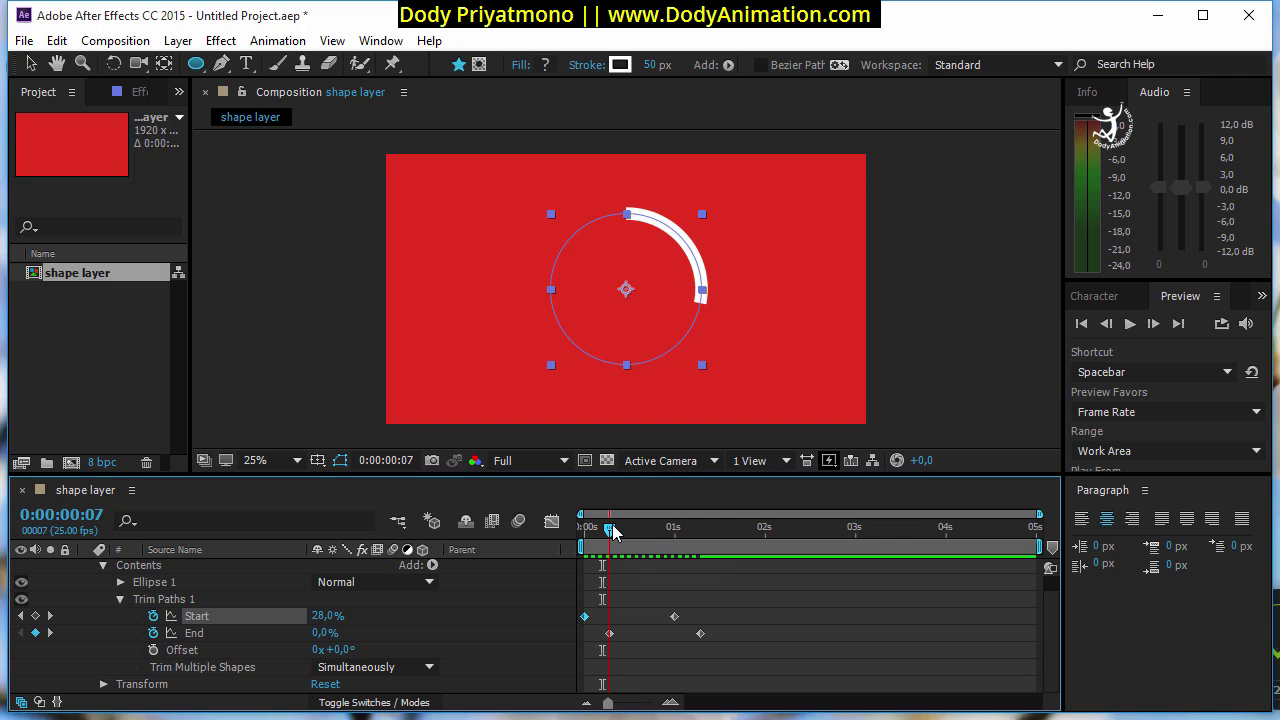
left_click(613, 642)
left_click(610, 633)
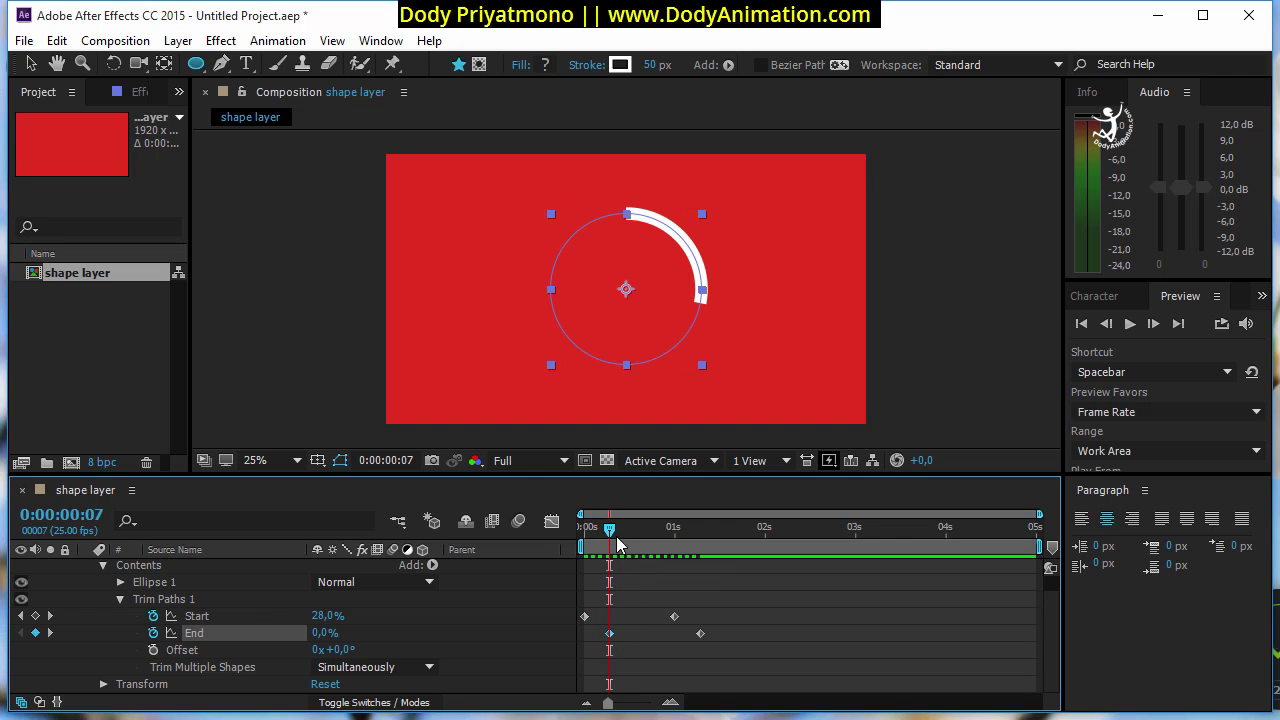
left_click_drag(612, 537, 674, 530)
left_click(676, 617)
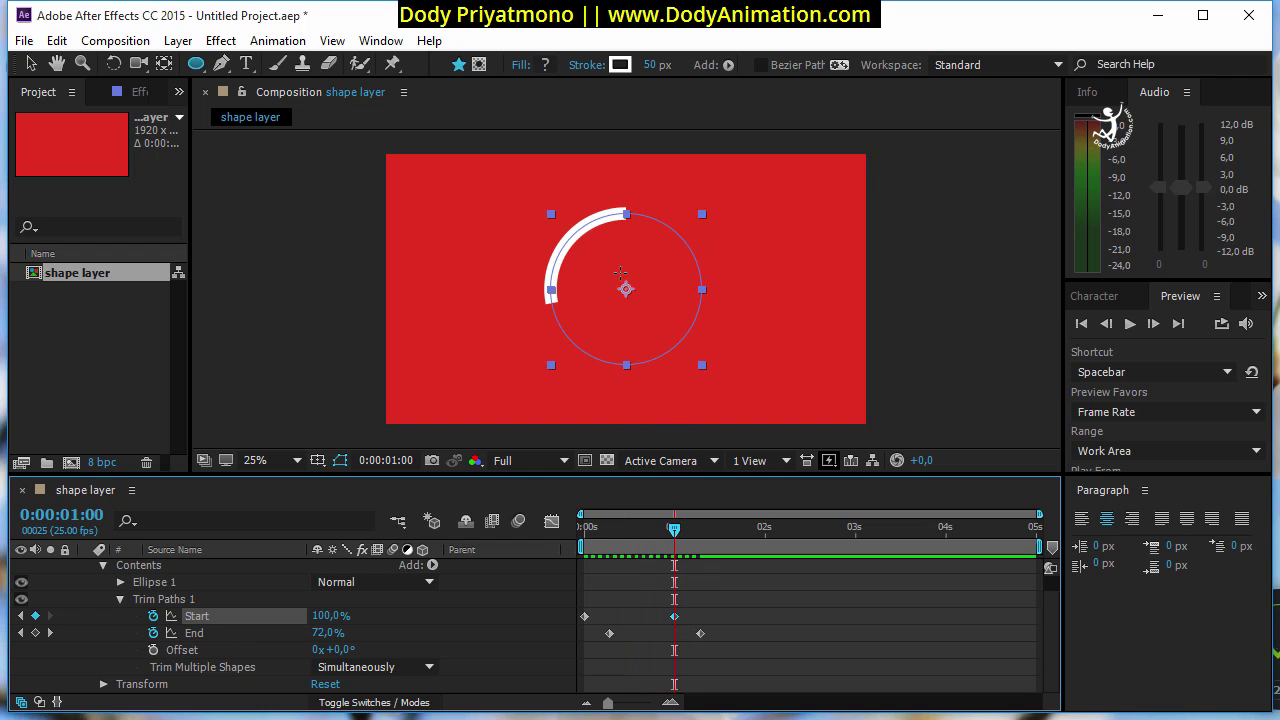
- Return to the first frame and replay the trimmed circle animation twice
left_click_drag(676, 535, 558, 532)
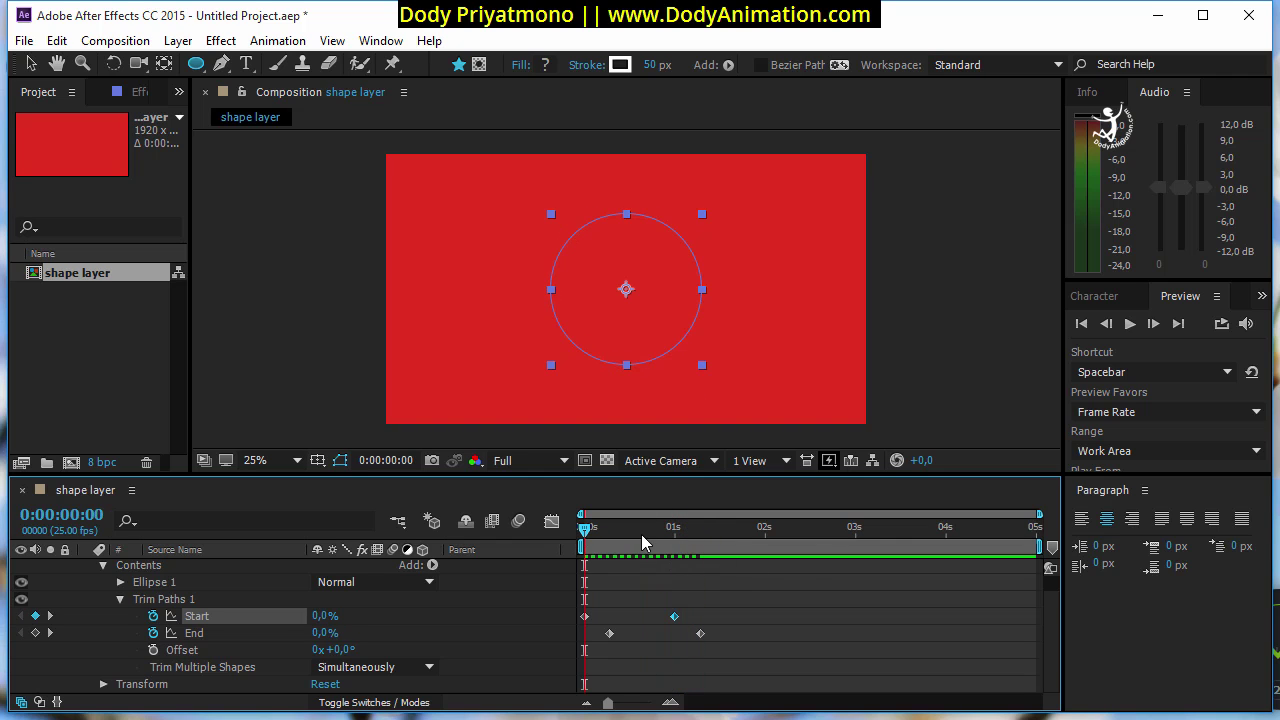
key("space")
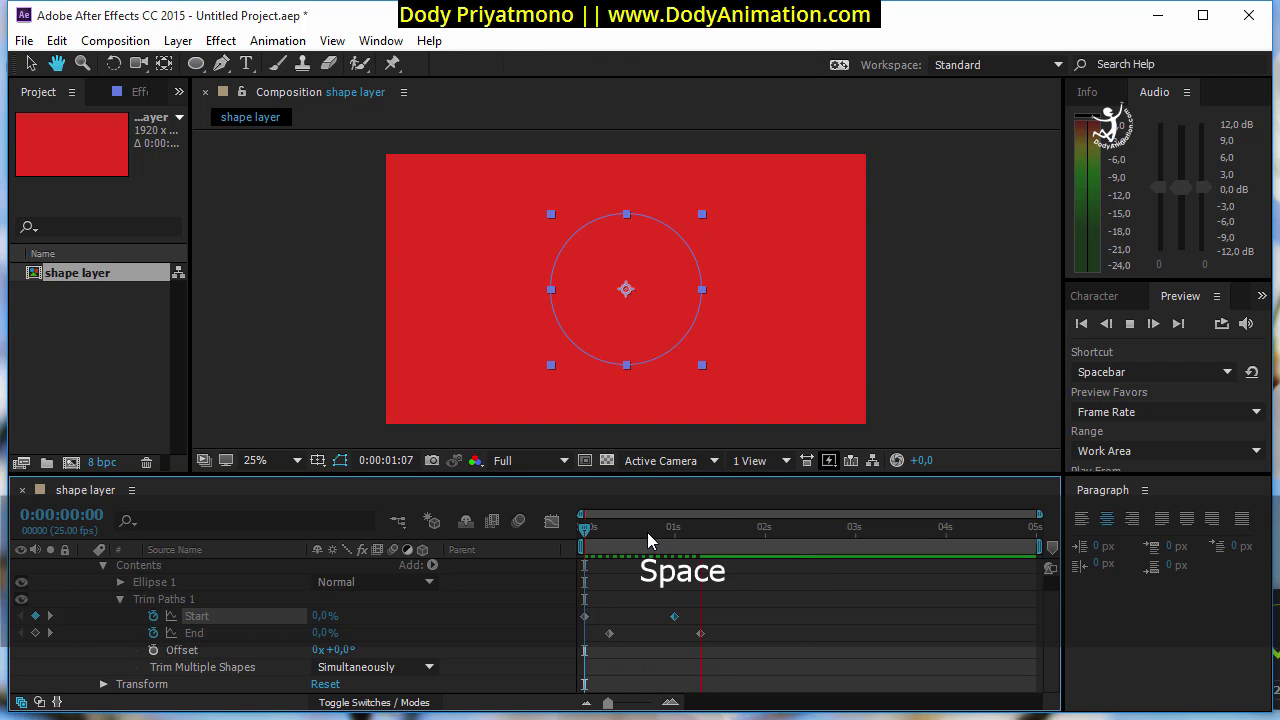
key("space")
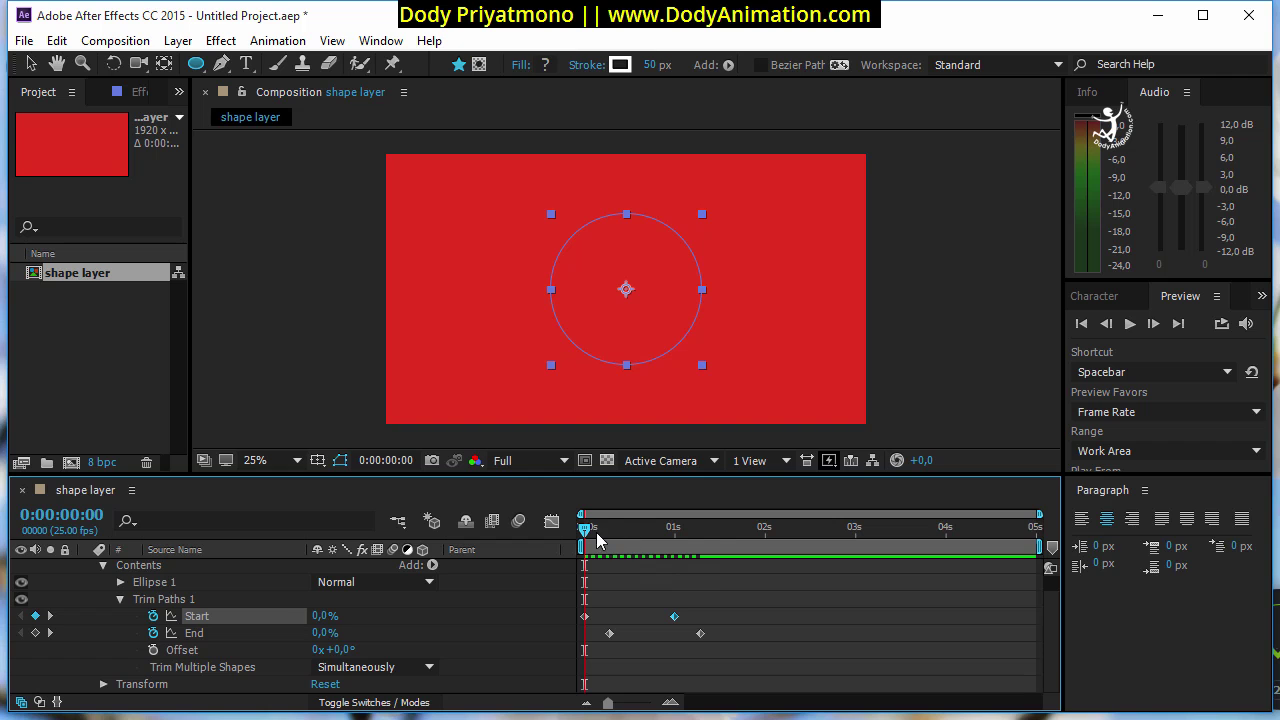
key("space")
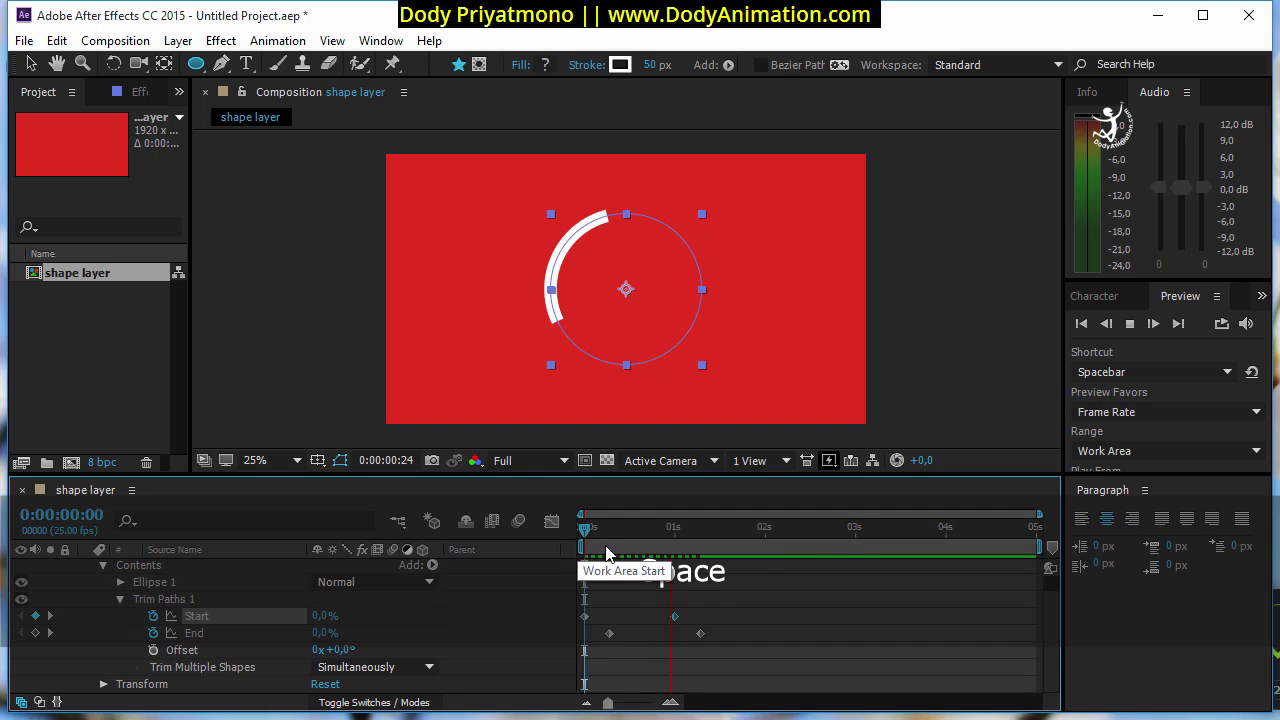
key("space")
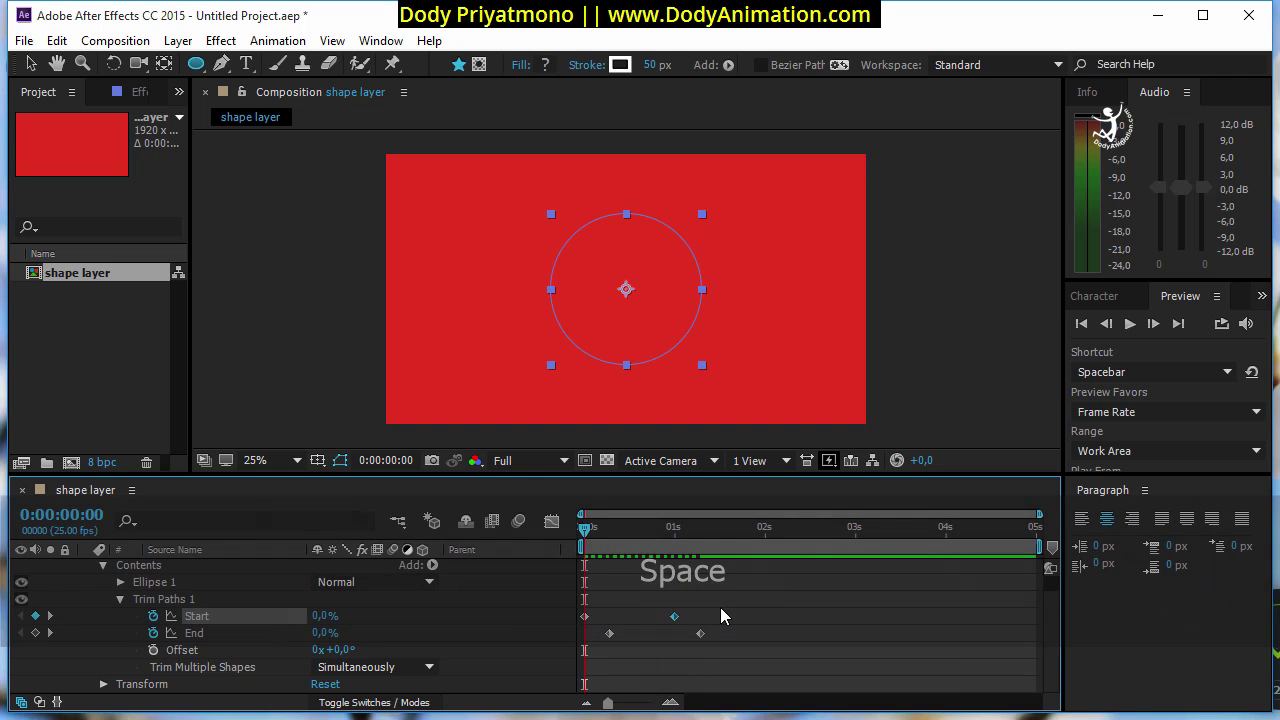
- Apply Easy Ease to all Start and End keyframes of Trim Paths 1 and deselect them
left_click_drag(755, 608, 600, 666)
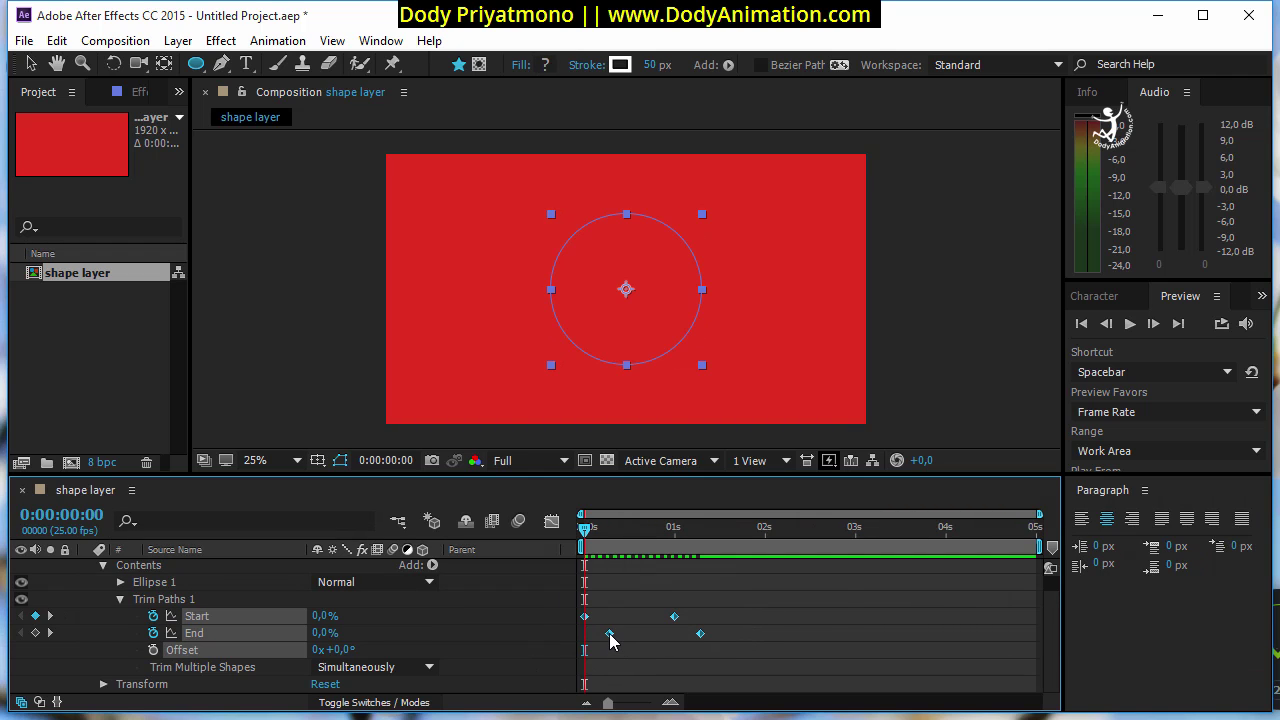
right_click(610, 636)
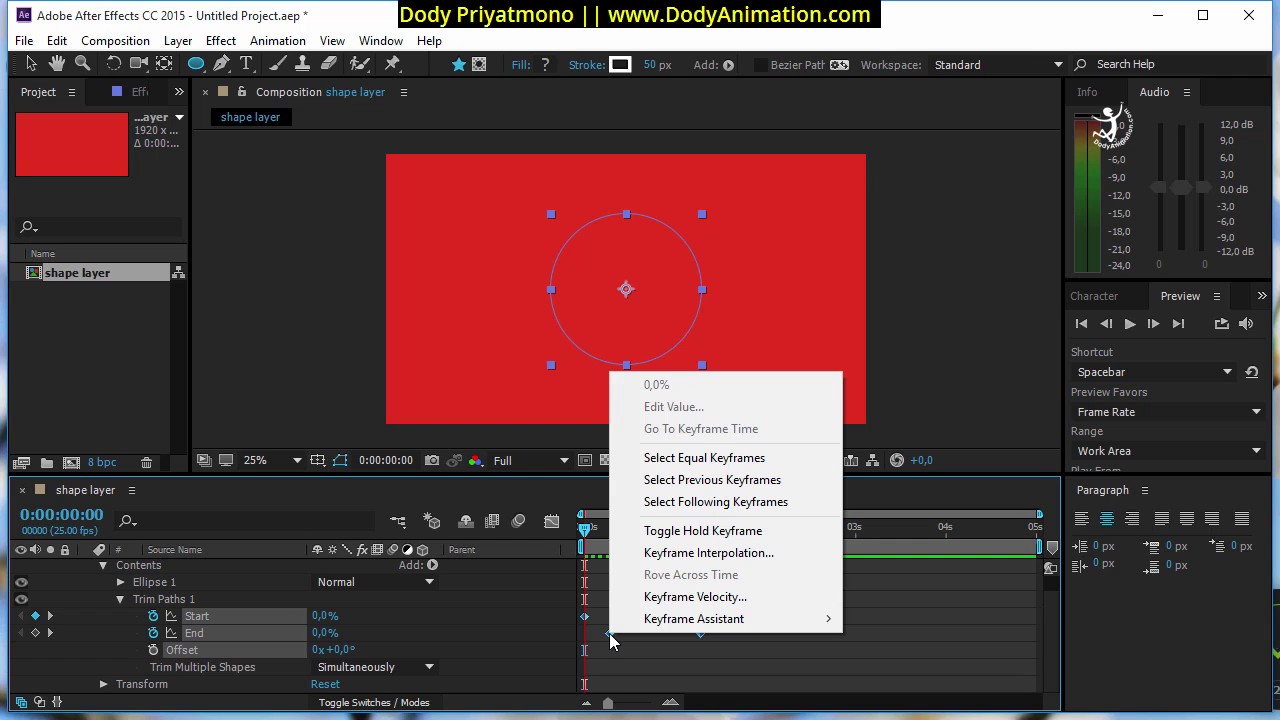
mouse_move(653, 625)
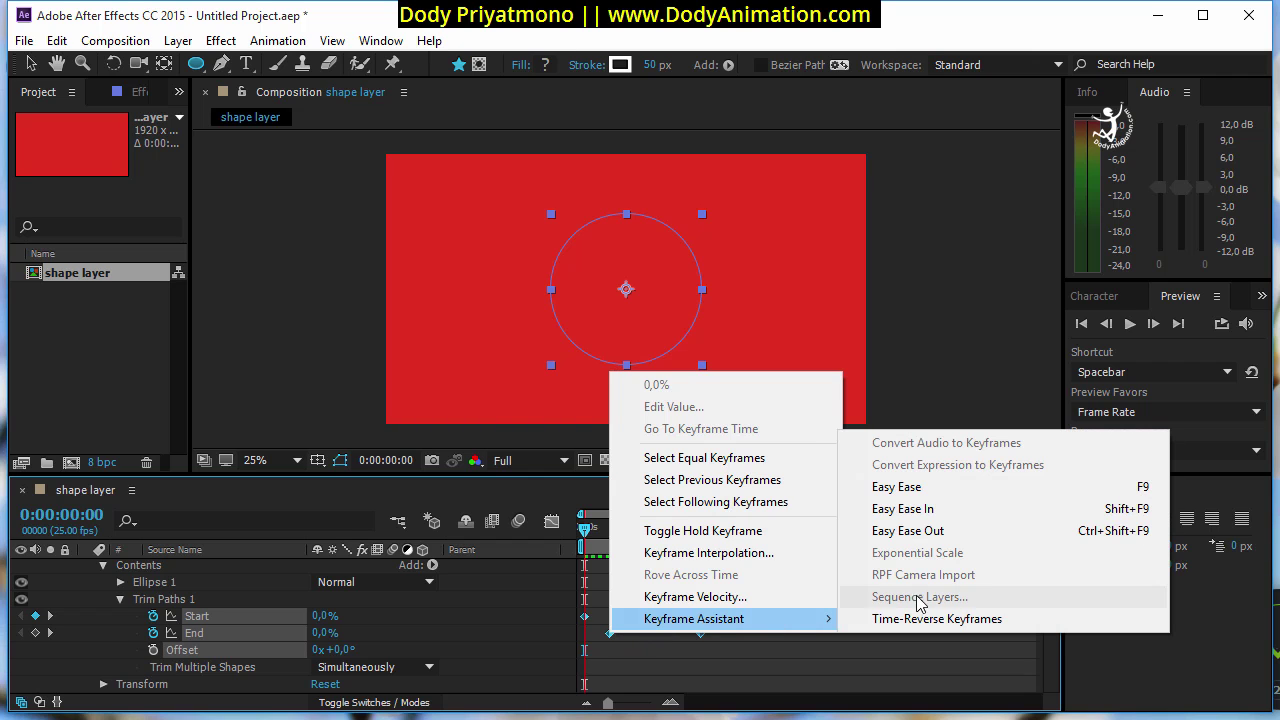
left_click(1111, 494)
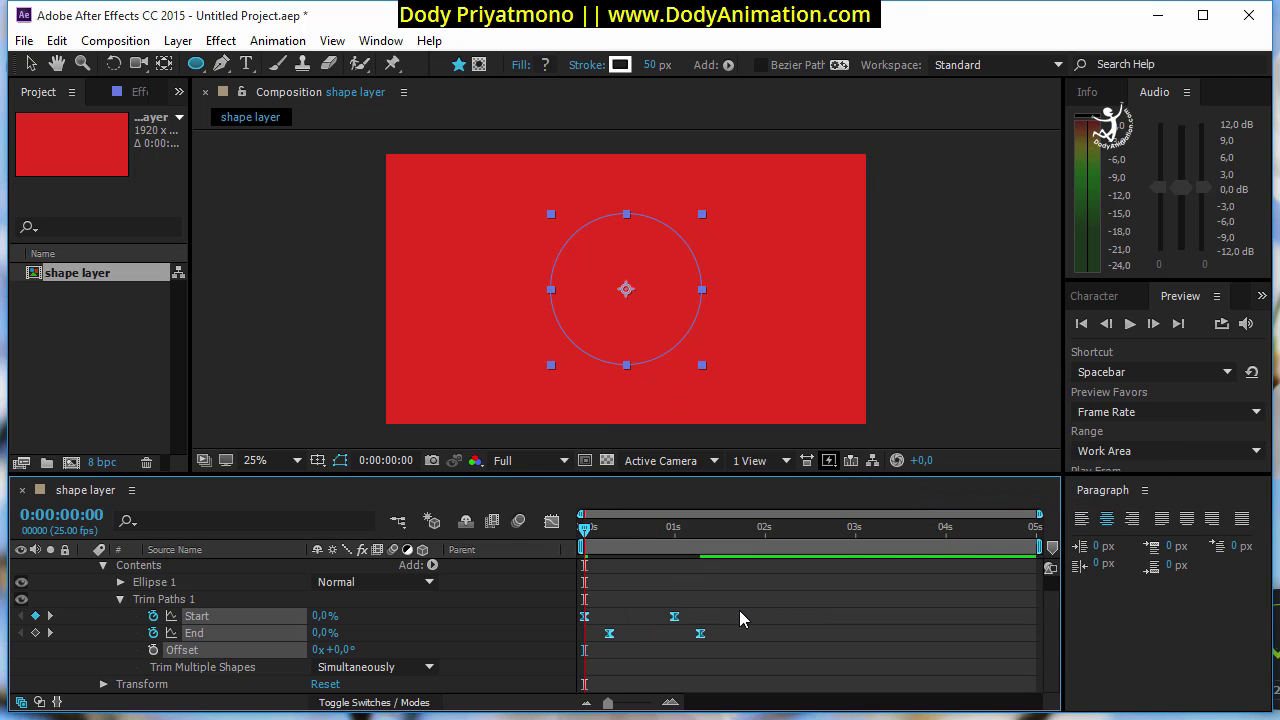
left_click_drag(750, 599, 576, 655)
left_click(649, 659)
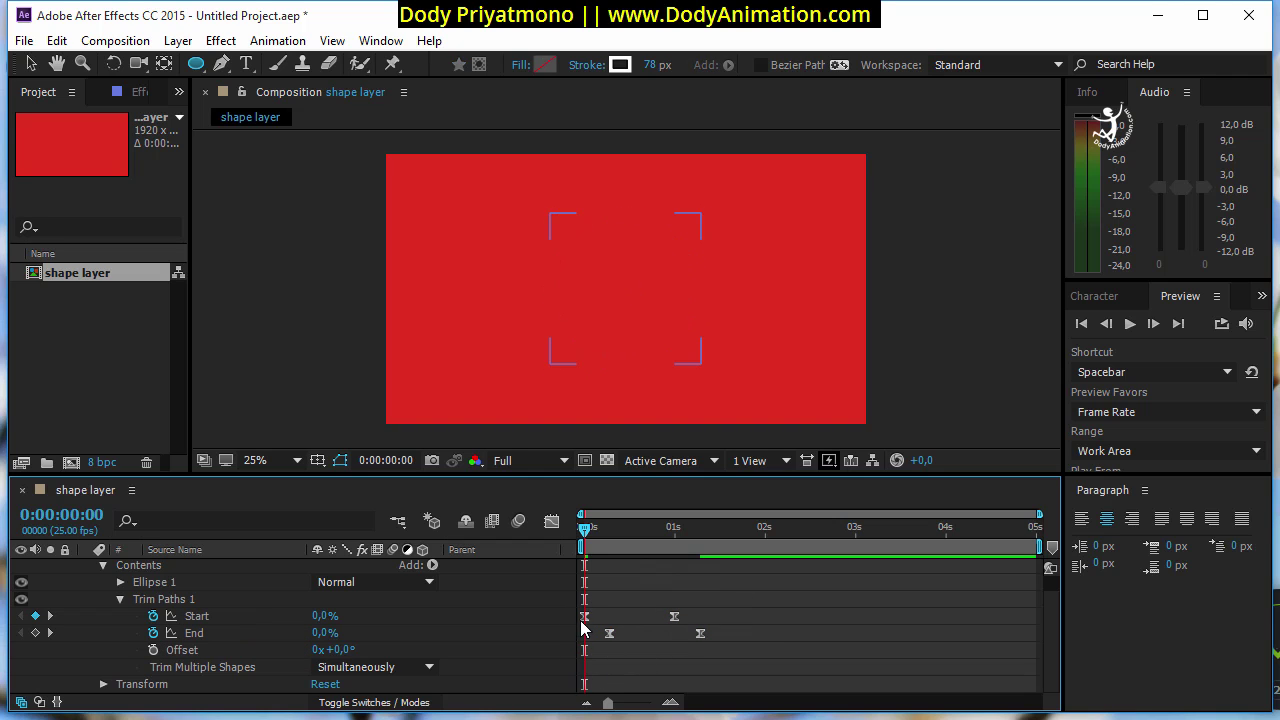
- Play back the eased circle animation several times from the first frame to check its motion
left_click_drag(584, 526, 584, 526)
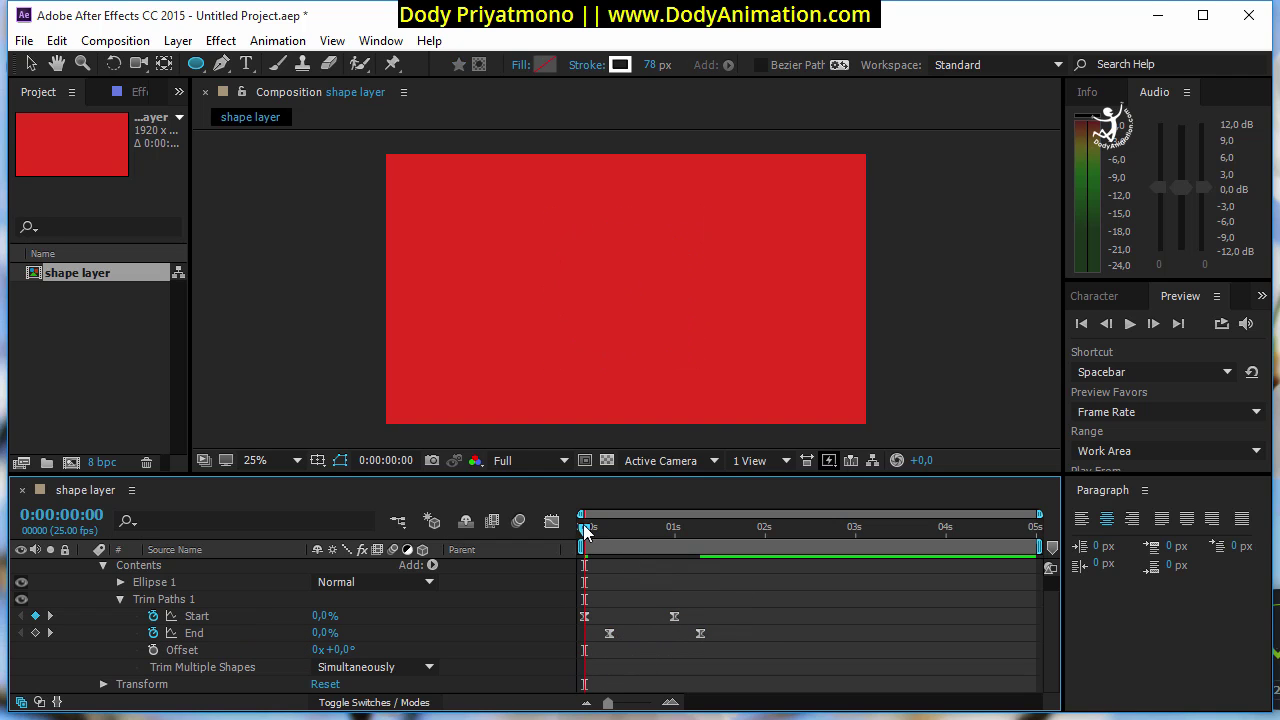
left_click(1130, 324)
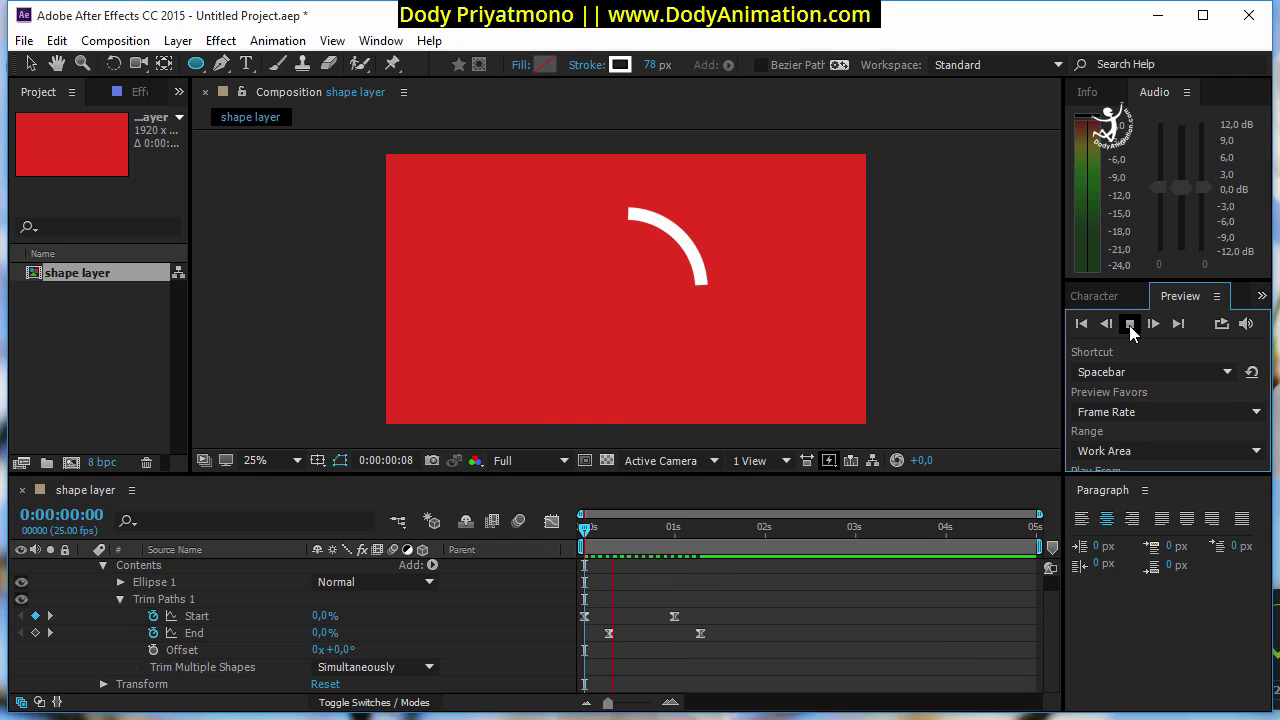
left_click(559, 548)
left_click(1130, 324)
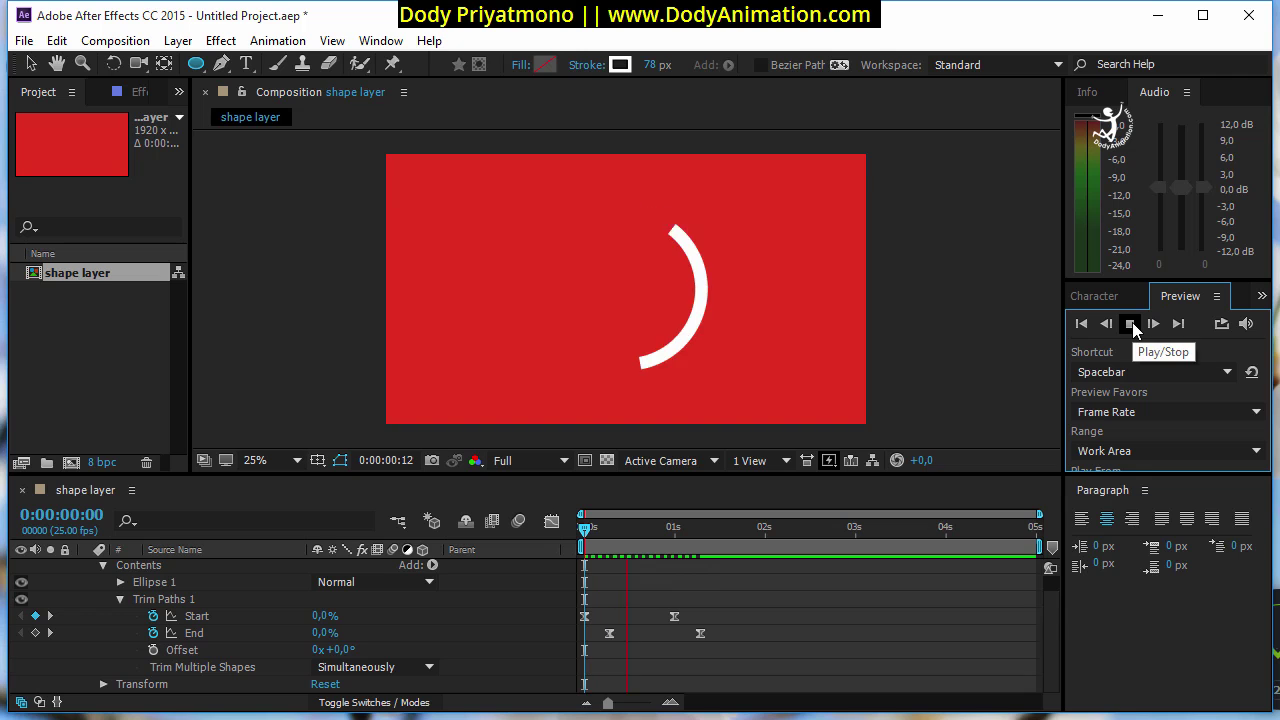
left_click(1132, 323)
mouse_move(628, 531)
left_mouse_down()
mouse_move(555, 543)
mouse_move(719, 549)
mouse_move(573, 560)
mouse_move(687, 555)
mouse_move(584, 558)
left_mouse_up()
left_click(1130, 324)
left_click(1130, 326)
left_click_drag(656, 536, 490, 562)
- Collapse the properties of Shape Layer 1 and enable motion blur for both the layer and the composition
left_click(120, 599)
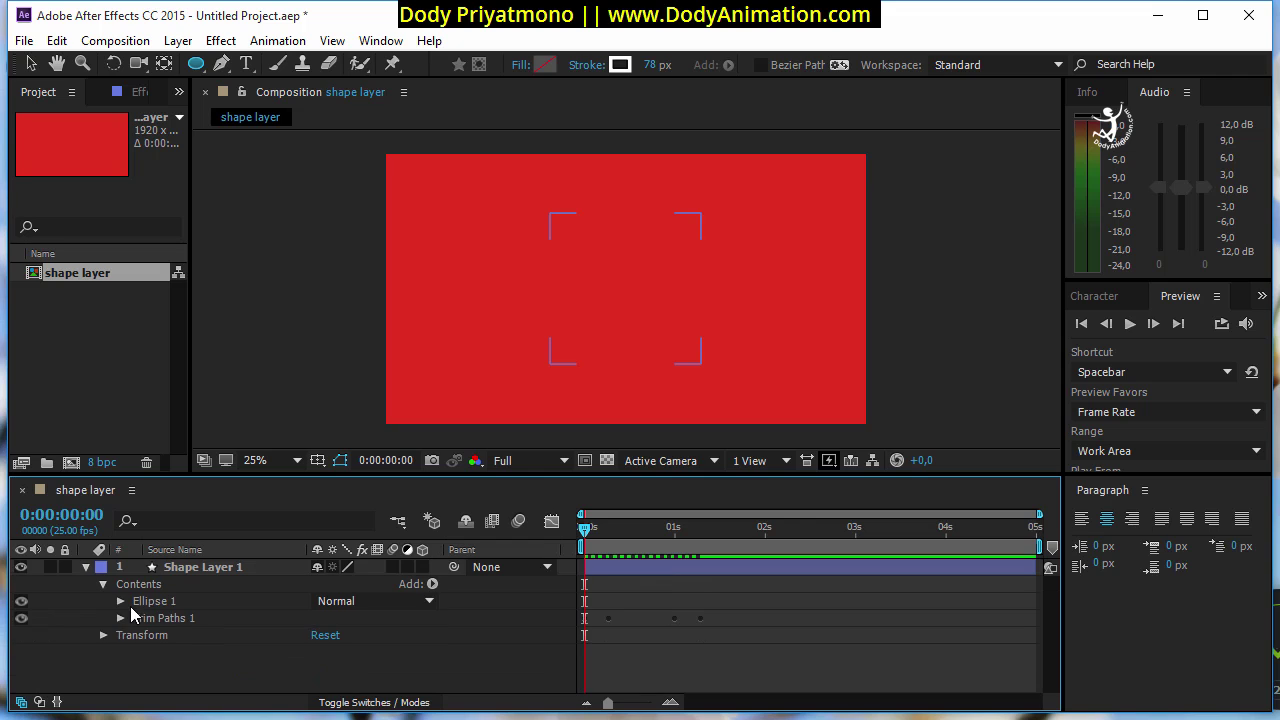
left_click(103, 584)
left_click(86, 567)
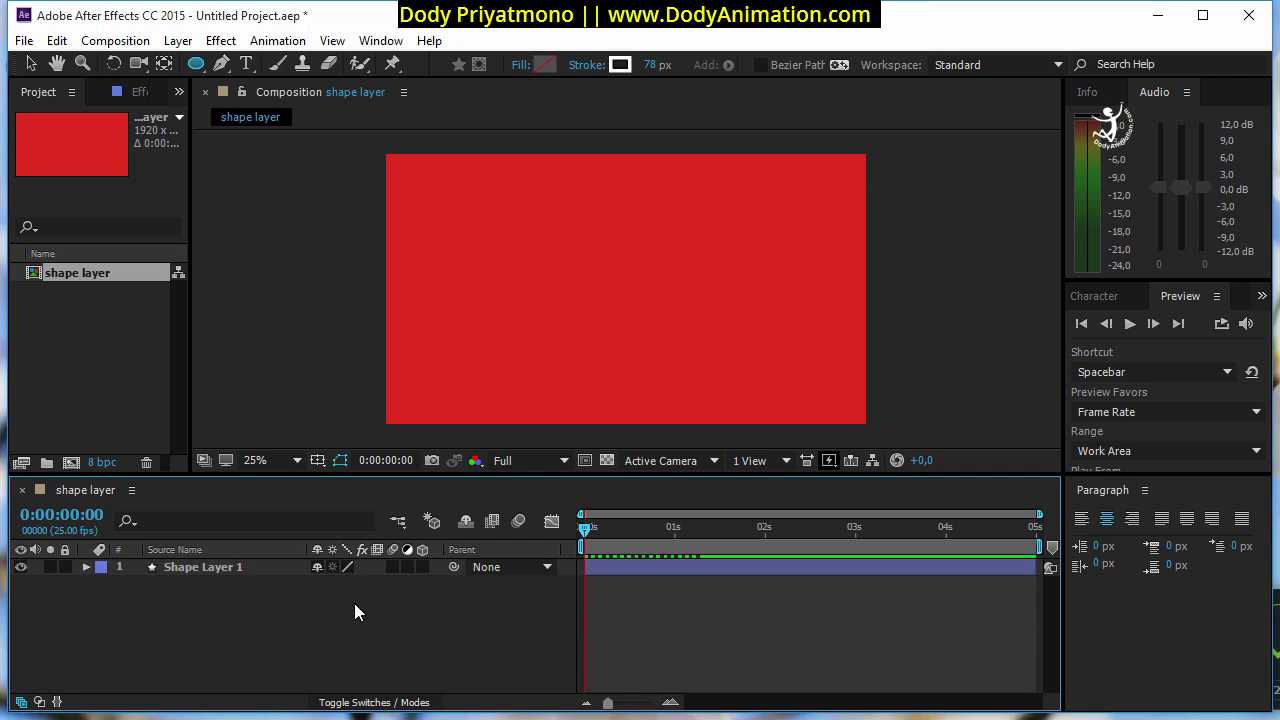
left_click(518, 523)
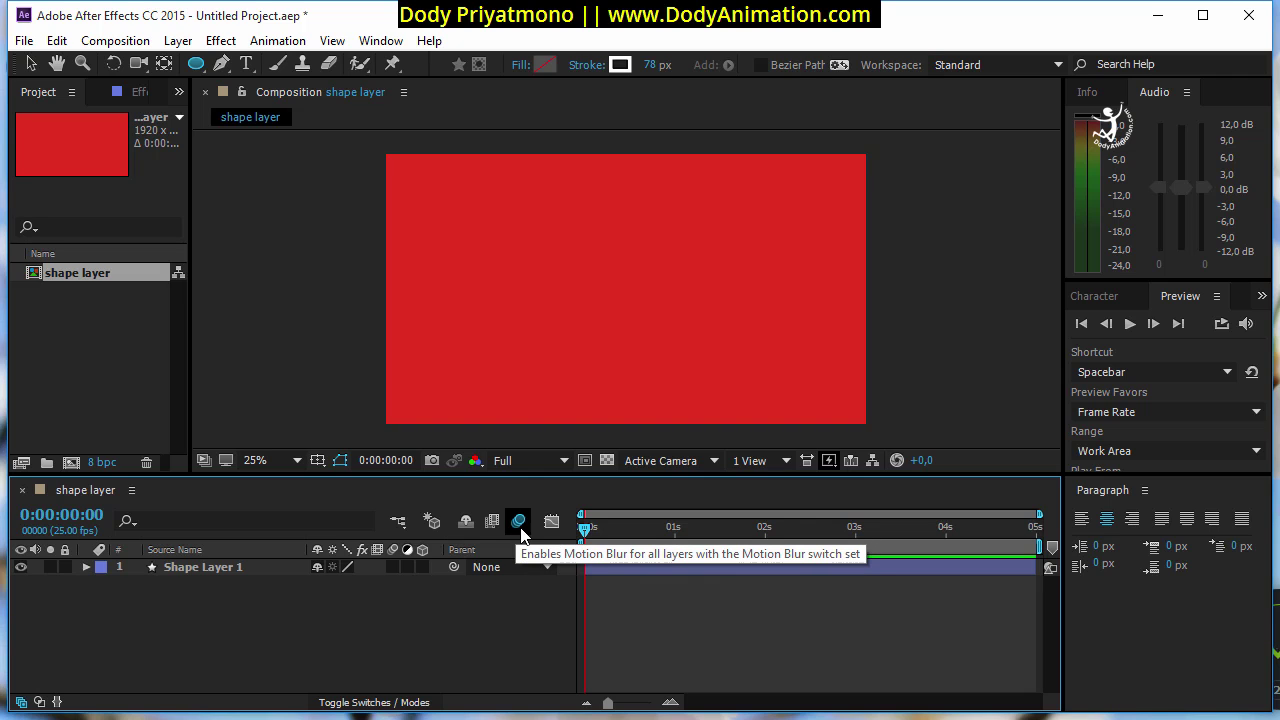
left_click(392, 566)
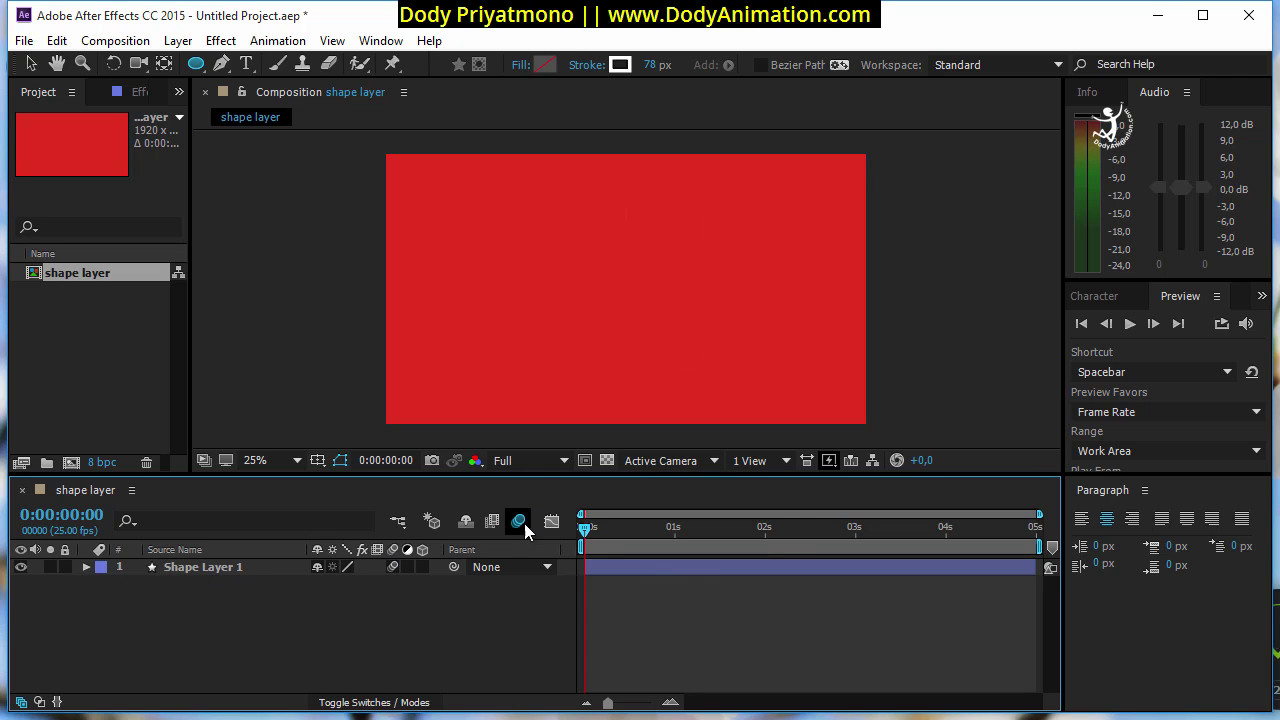
- Shorten the work area to end shortly after 2 seconds, previewing the motion-blurred circle and inspecting it at frame 19
left_click(1130, 325)
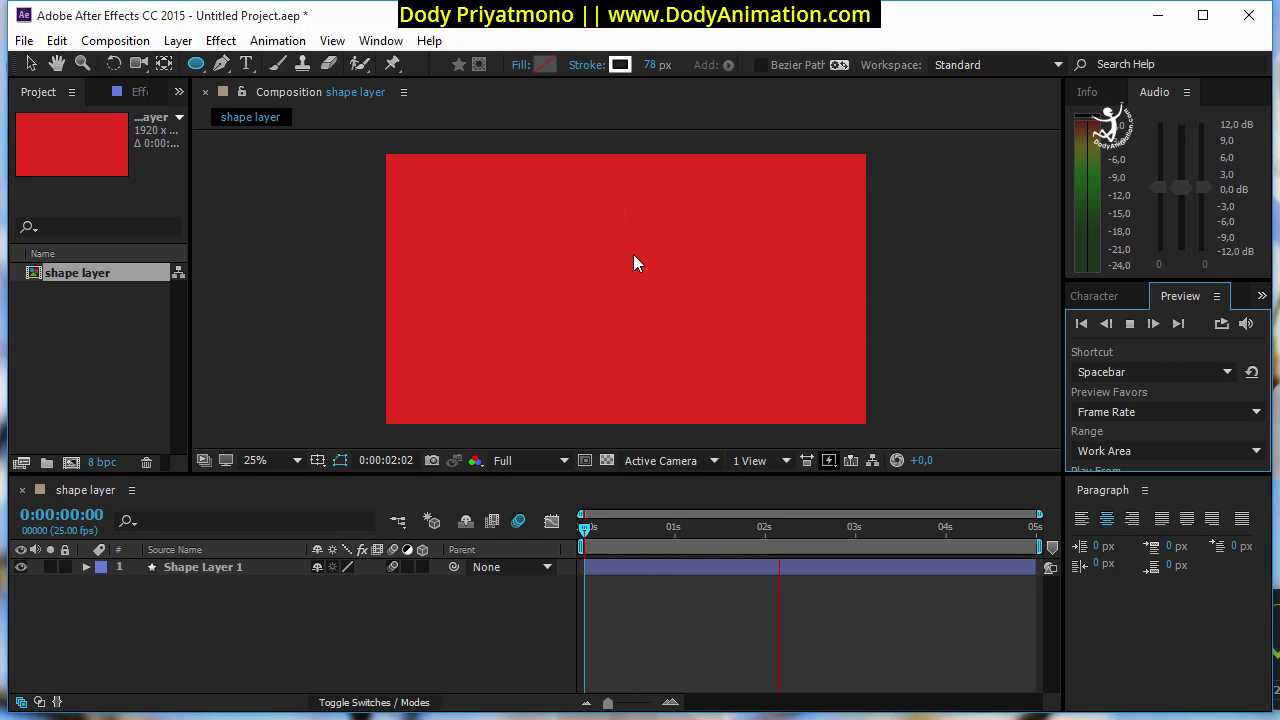
key("space")
left_click_drag(1038, 545, 797, 545)
left_click(1130, 324)
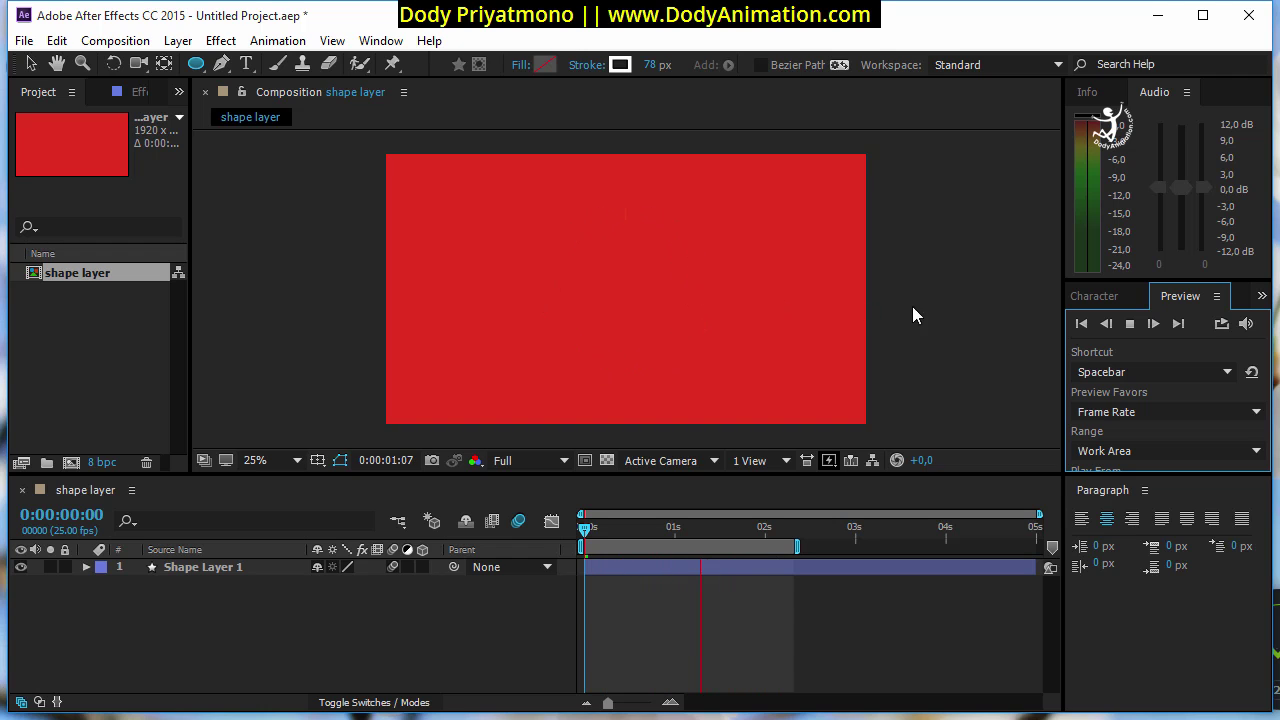
left_click(1128, 324)
left_click_drag(696, 526, 652, 540)
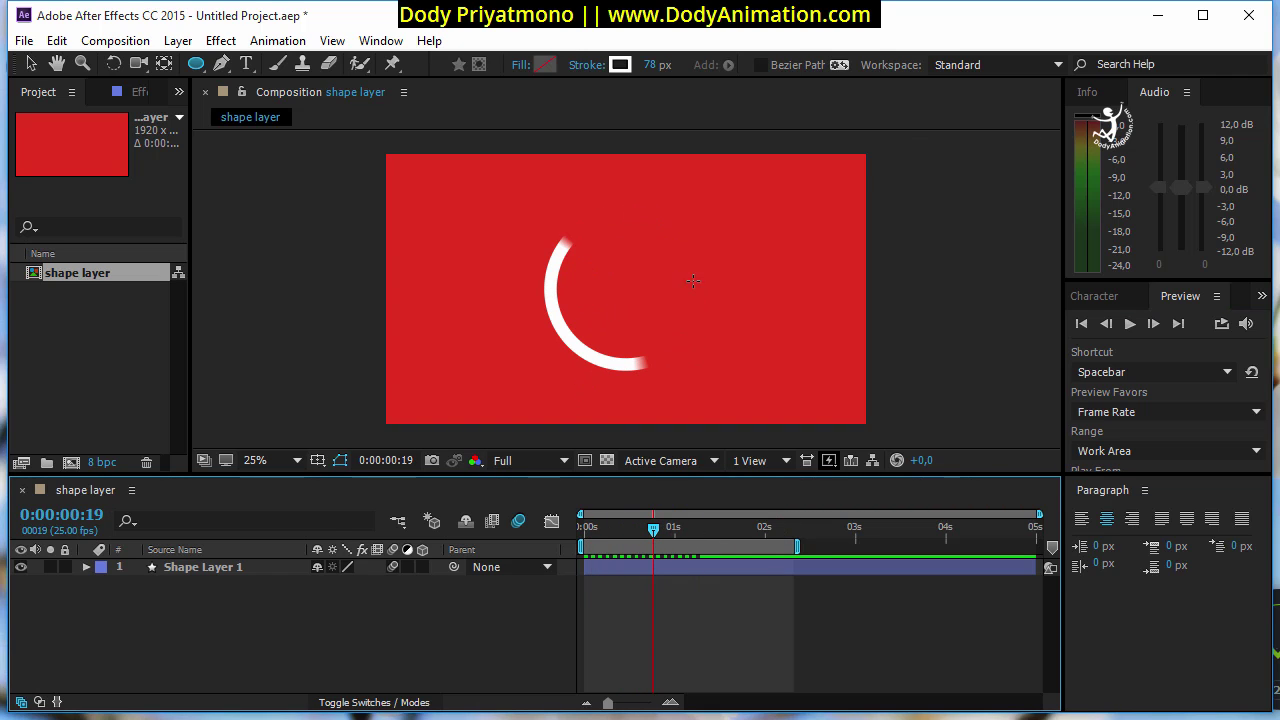
- Duplicate Shape Layer 1 and select the upper copy, Shape Layer 2
left_click(625, 567)
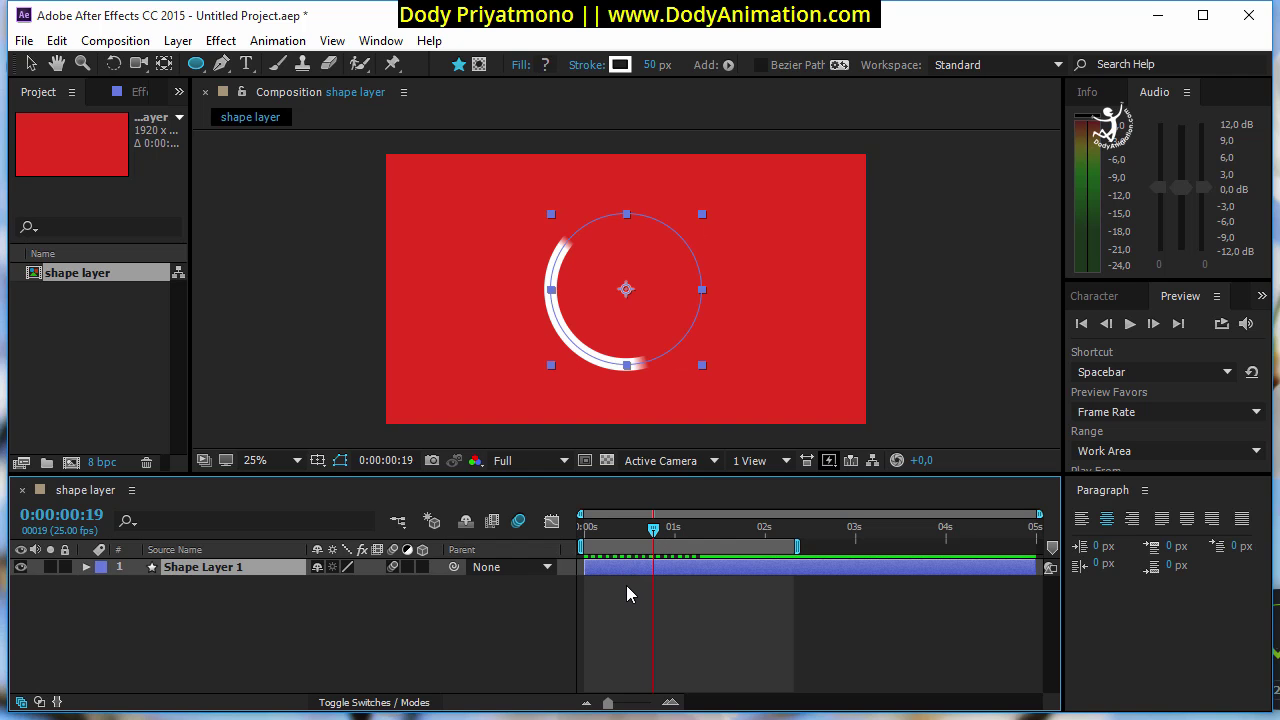
left_click(632, 576)
left_click(631, 570)
key("ctrl")
key("ctrl+d")
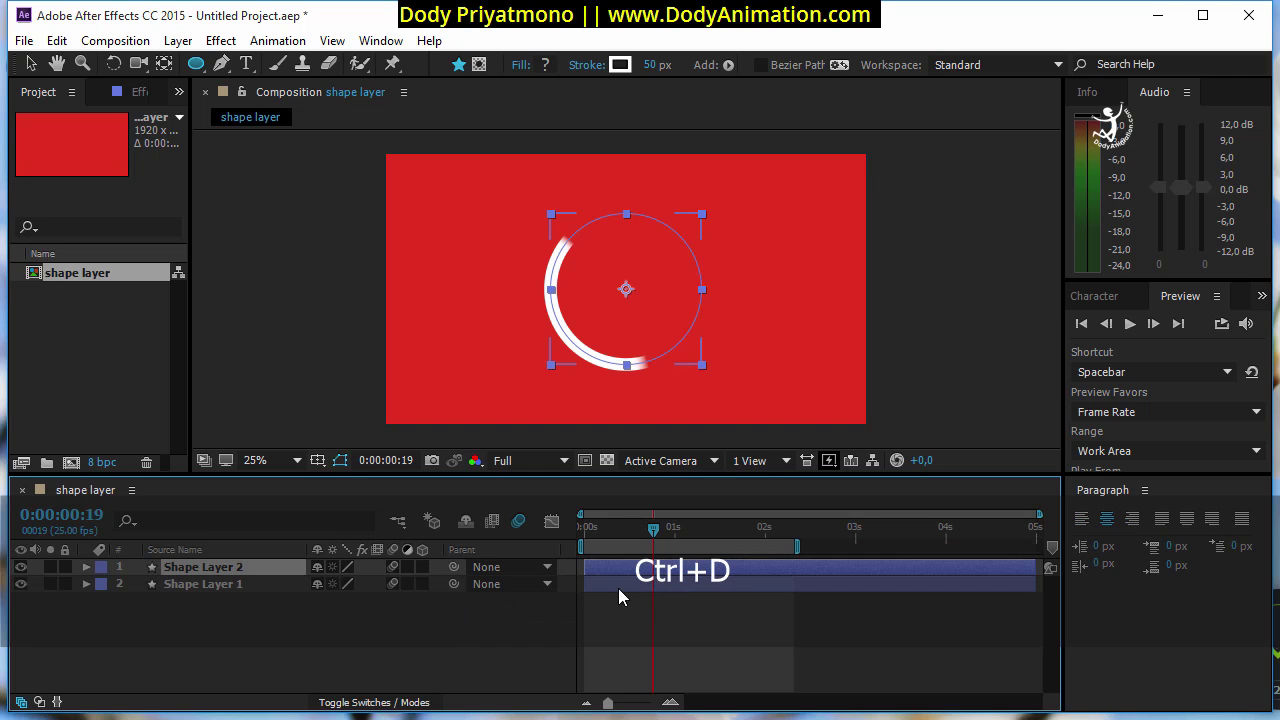
left_click(250, 585)
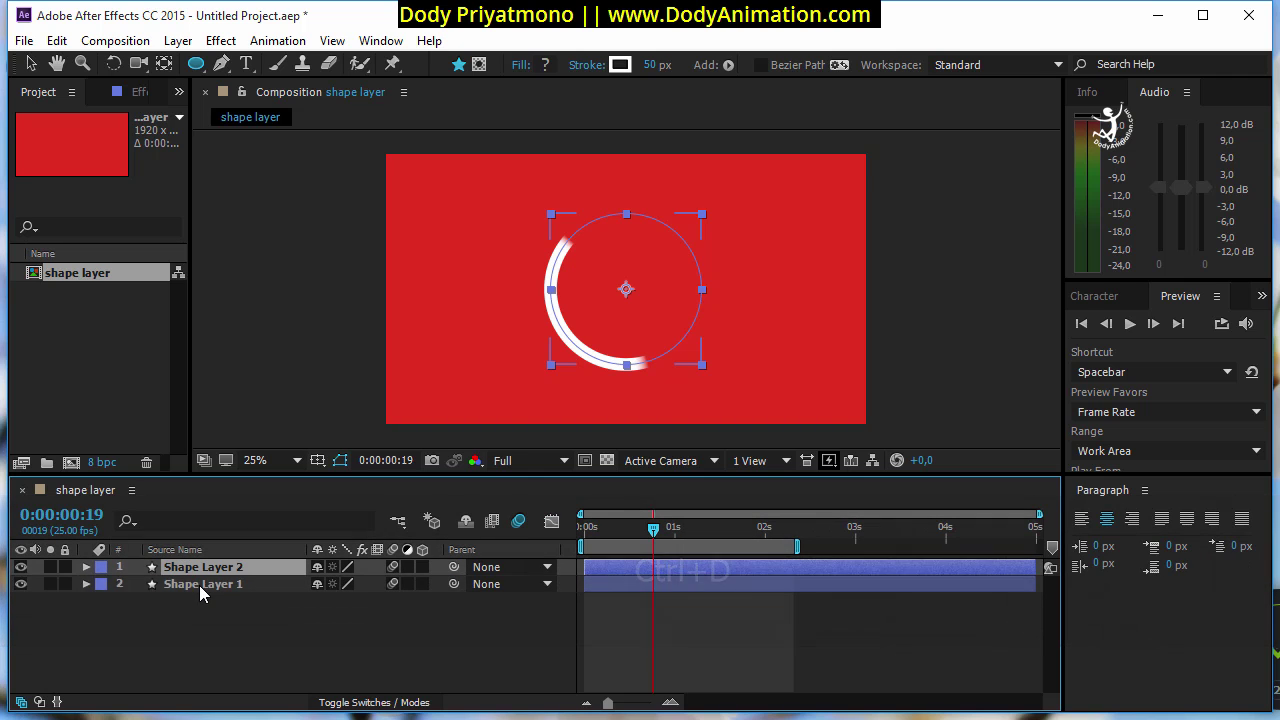
left_click(205, 567)
left_click(205, 584)
left_click(197, 568)
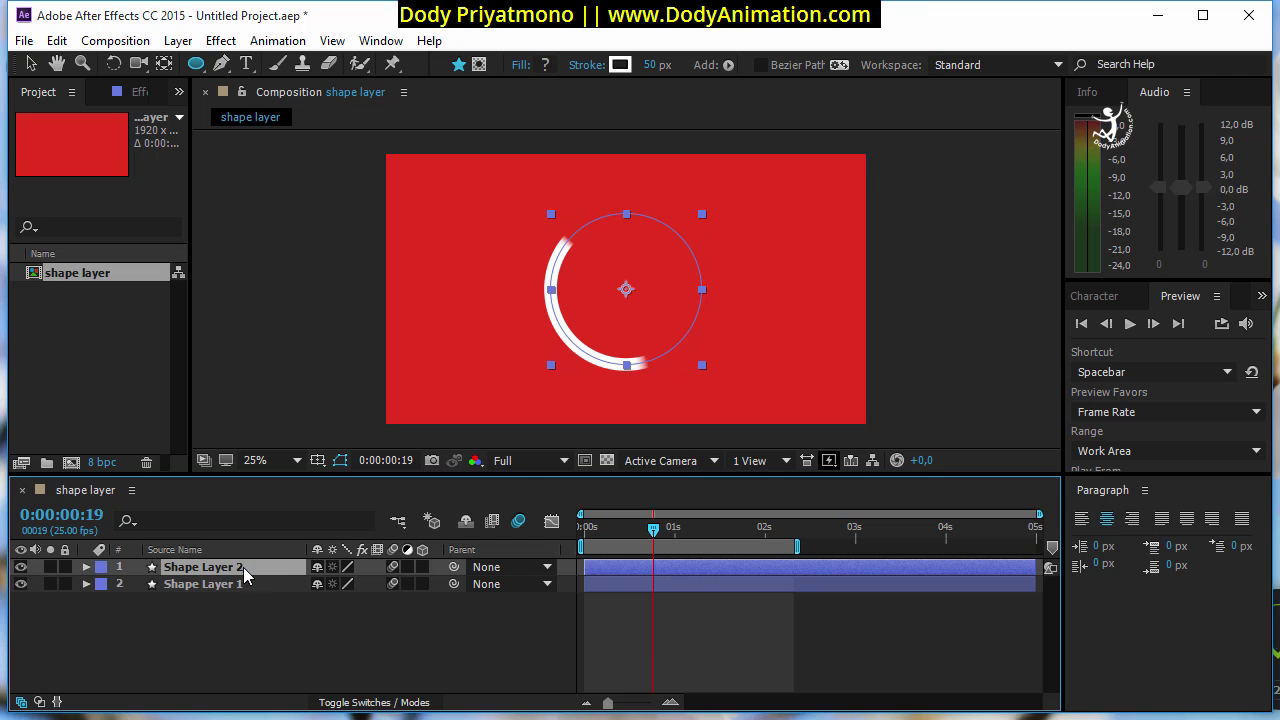
- Reduce the Ellipse Path 1 size of Shape Layer 2 to 439 by 439
left_click(86, 567)
left_click(103, 584)
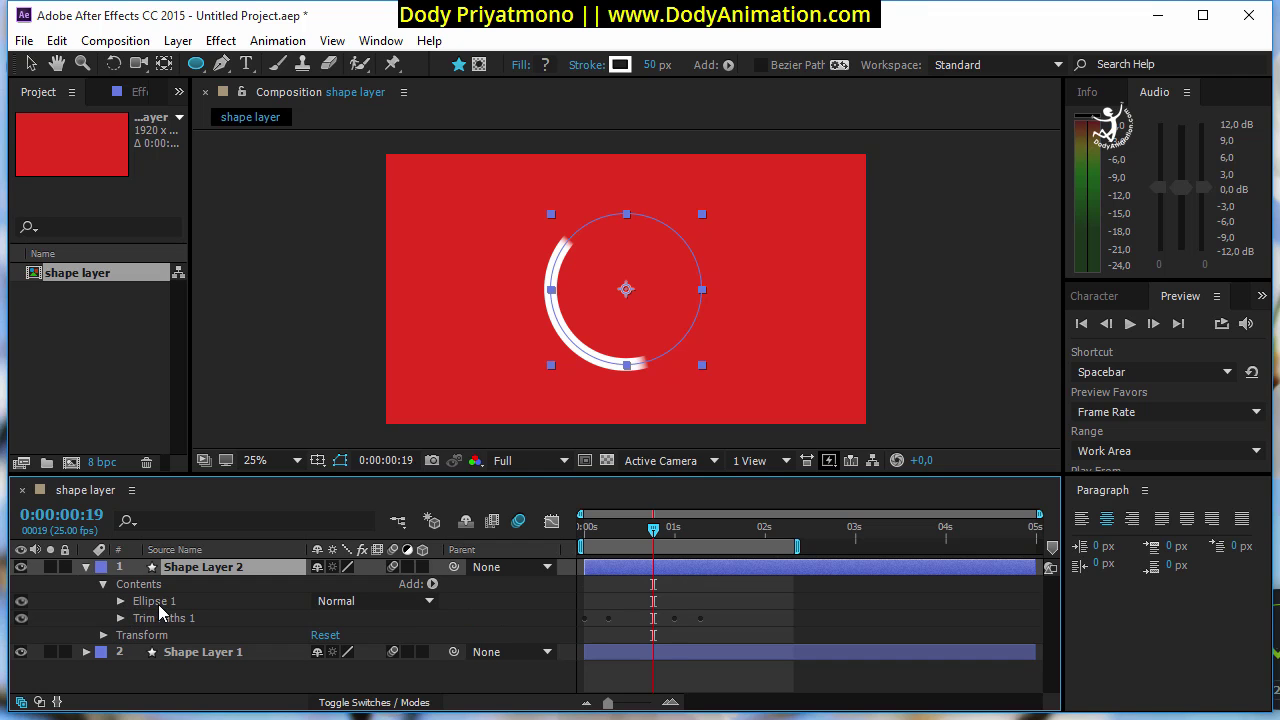
left_click(120, 601)
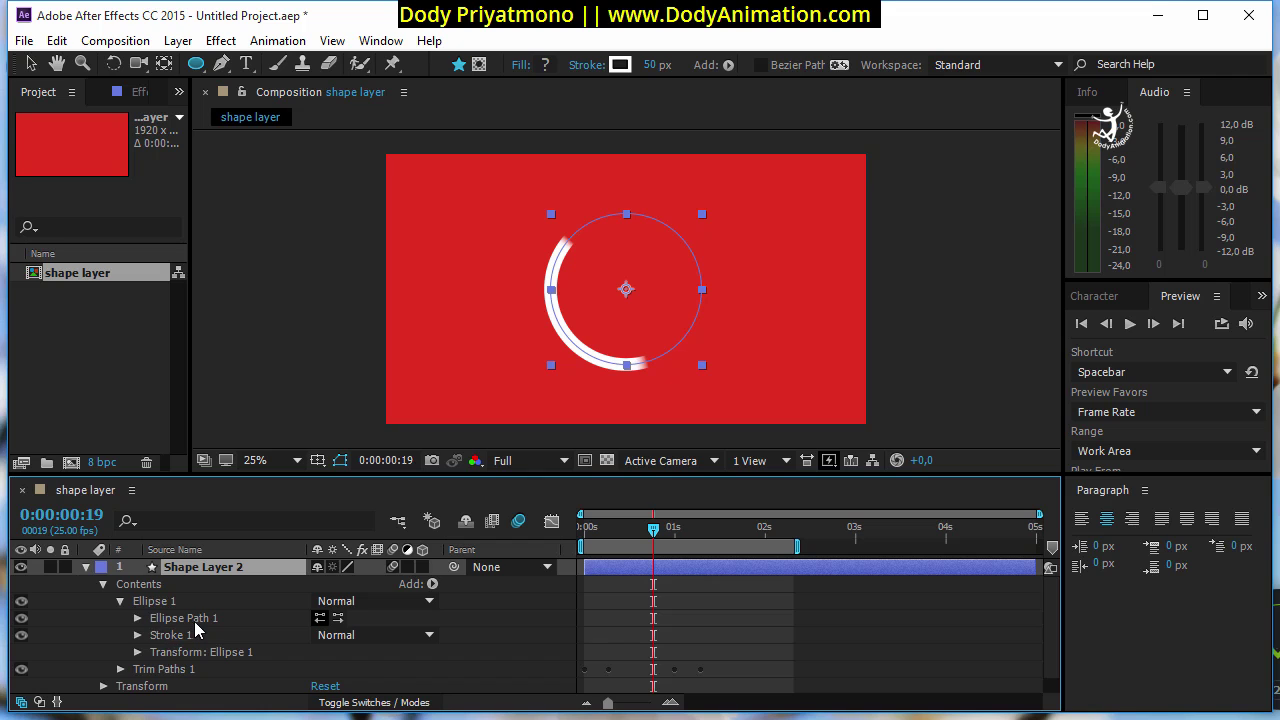
left_click(138, 618)
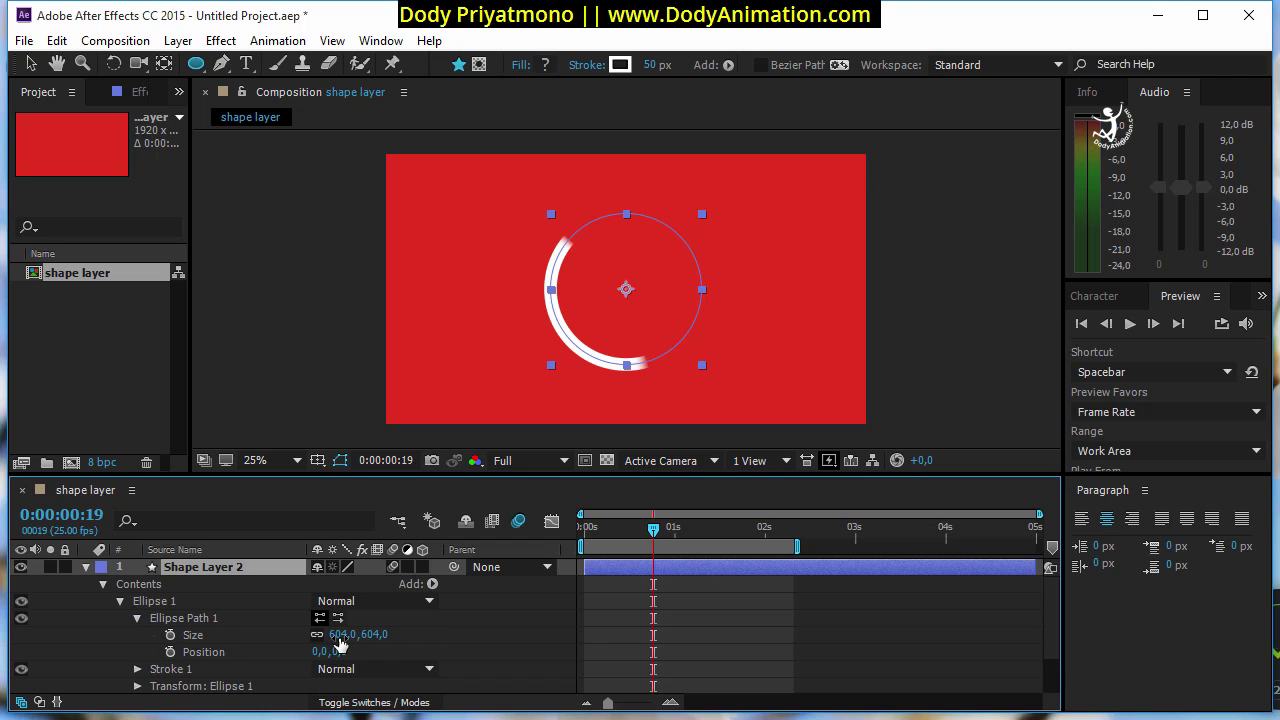
left_click_drag(335, 636, 140, 639)
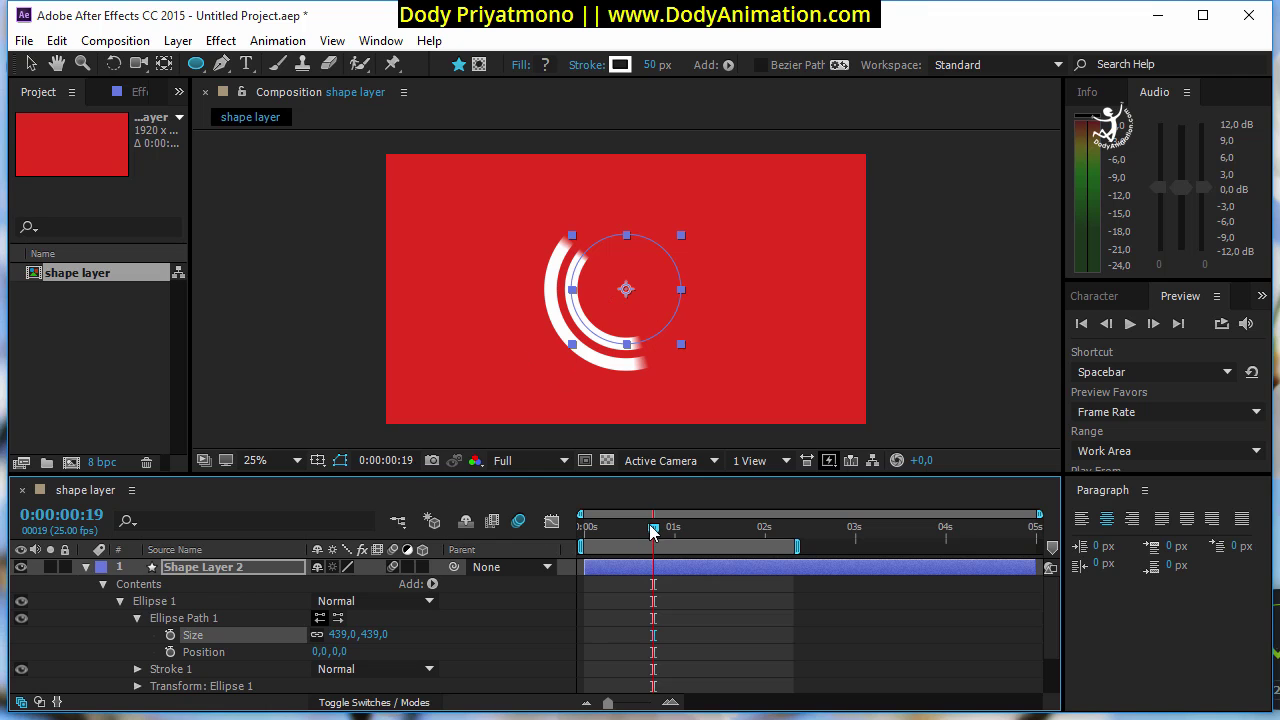
- Preview the two concentric circles from the first frame and stop at frame 11
left_click_drag(653, 528, 590, 540)
key("Home")
key("space")
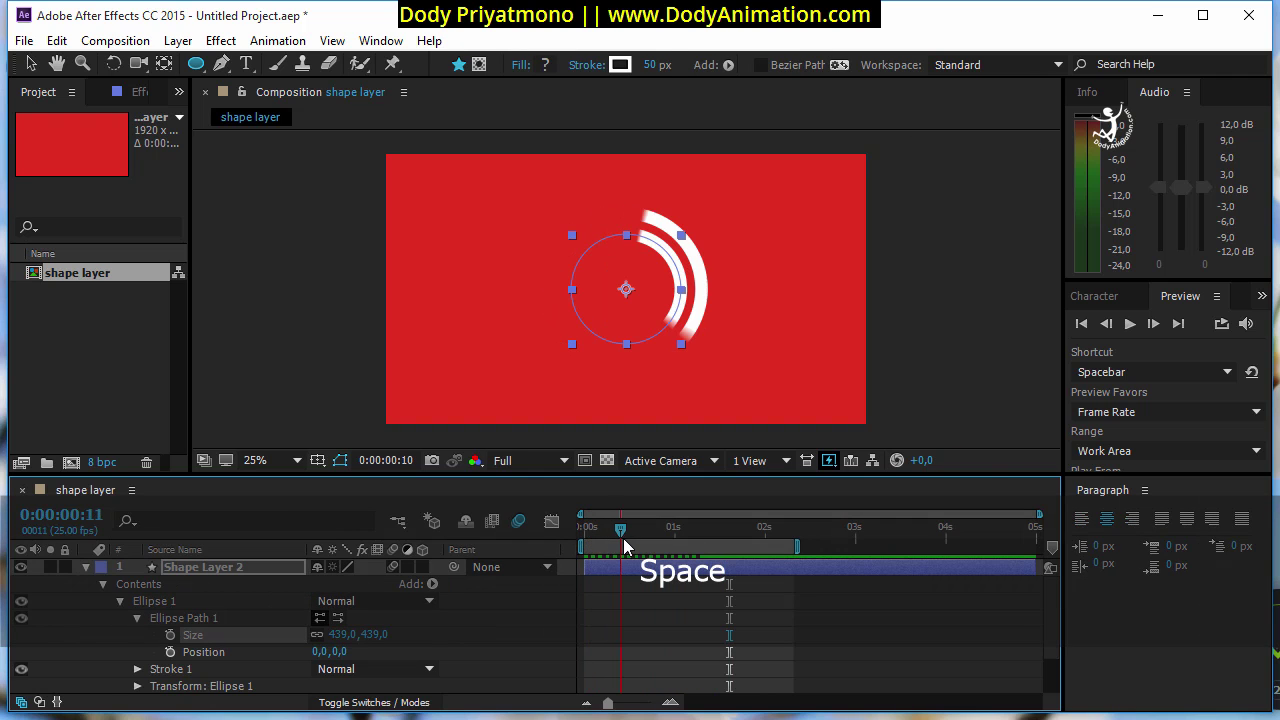
key("space")
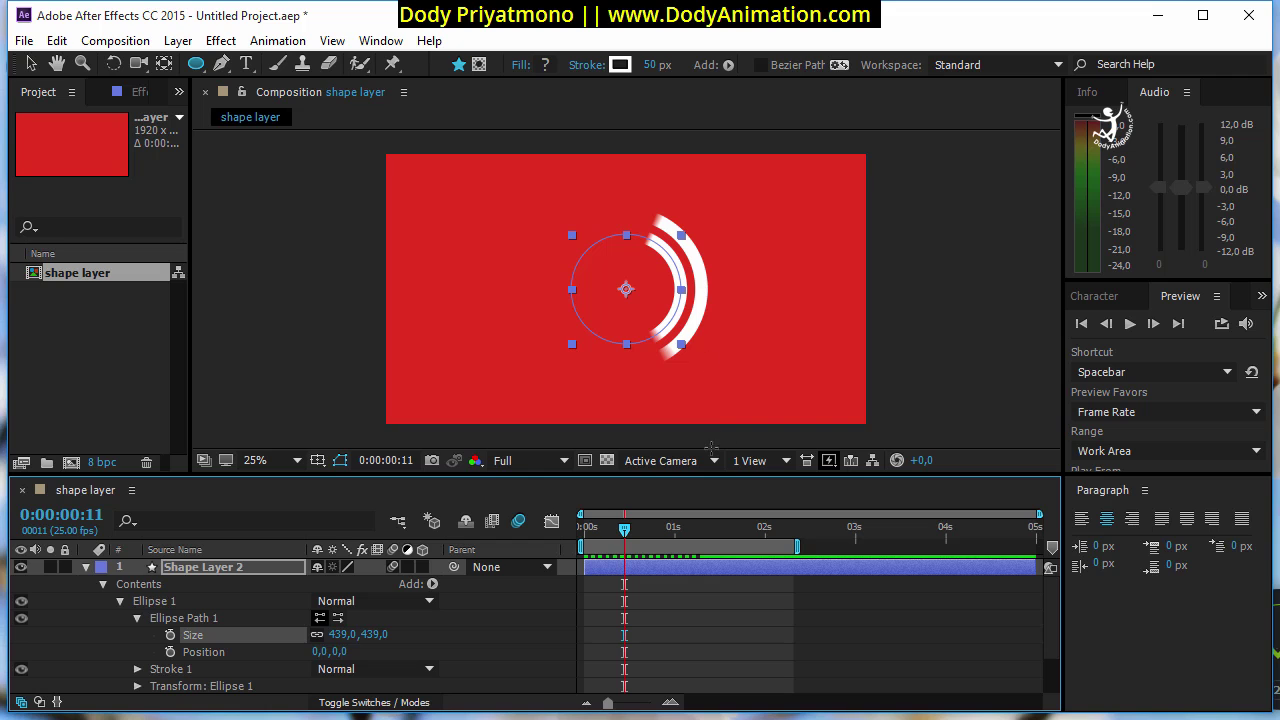
- Set the Stroke 1 width of Shape Layer 2 to 12
left_click(137, 618)
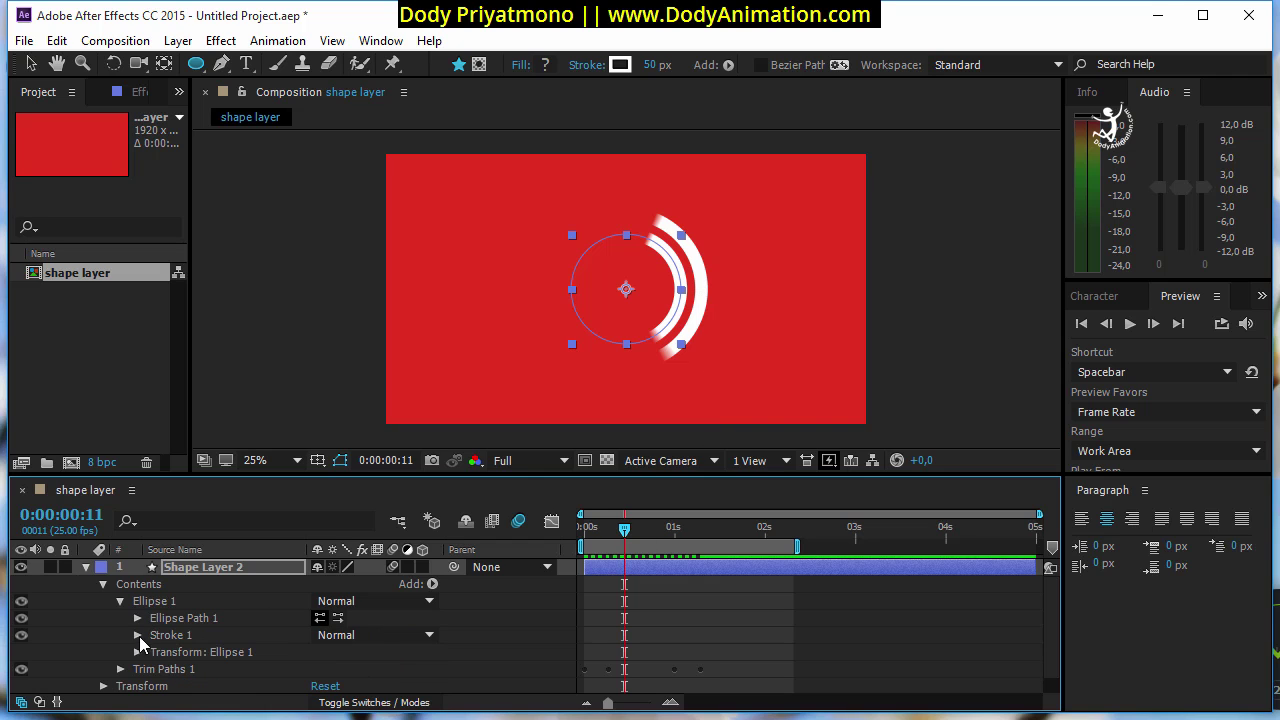
left_click(138, 635)
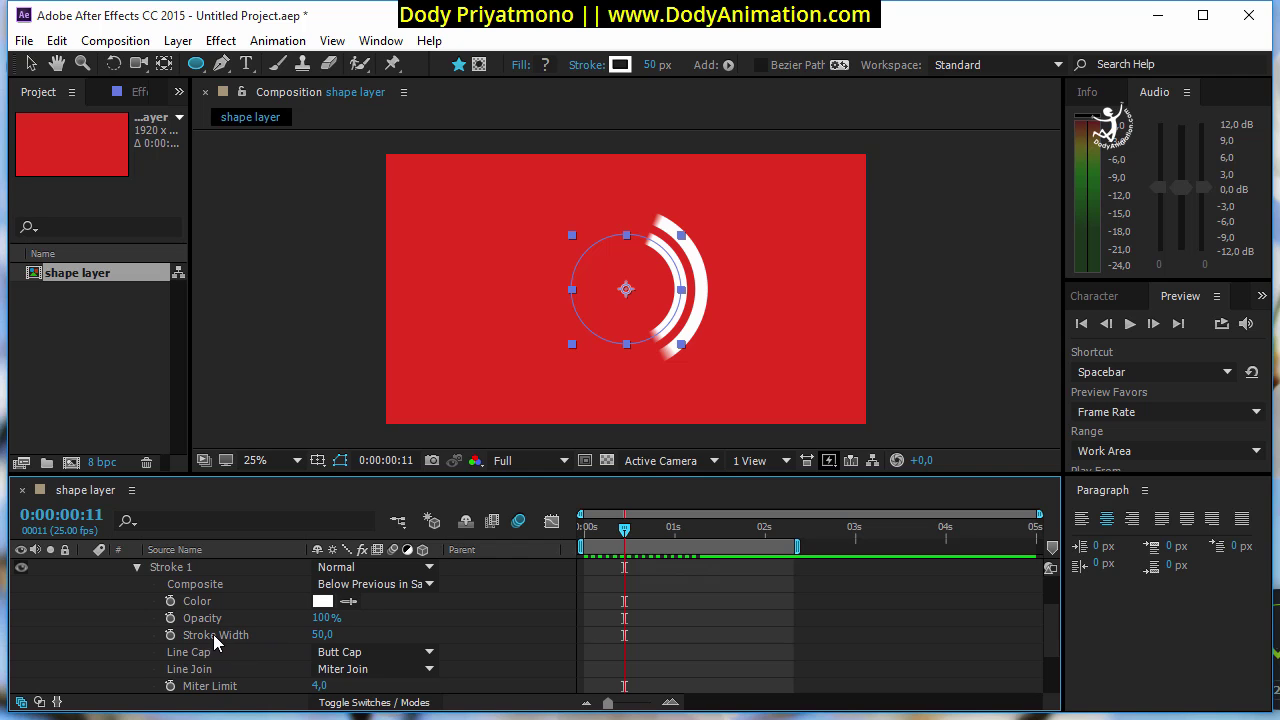
left_click_drag(320, 635, 290, 636)
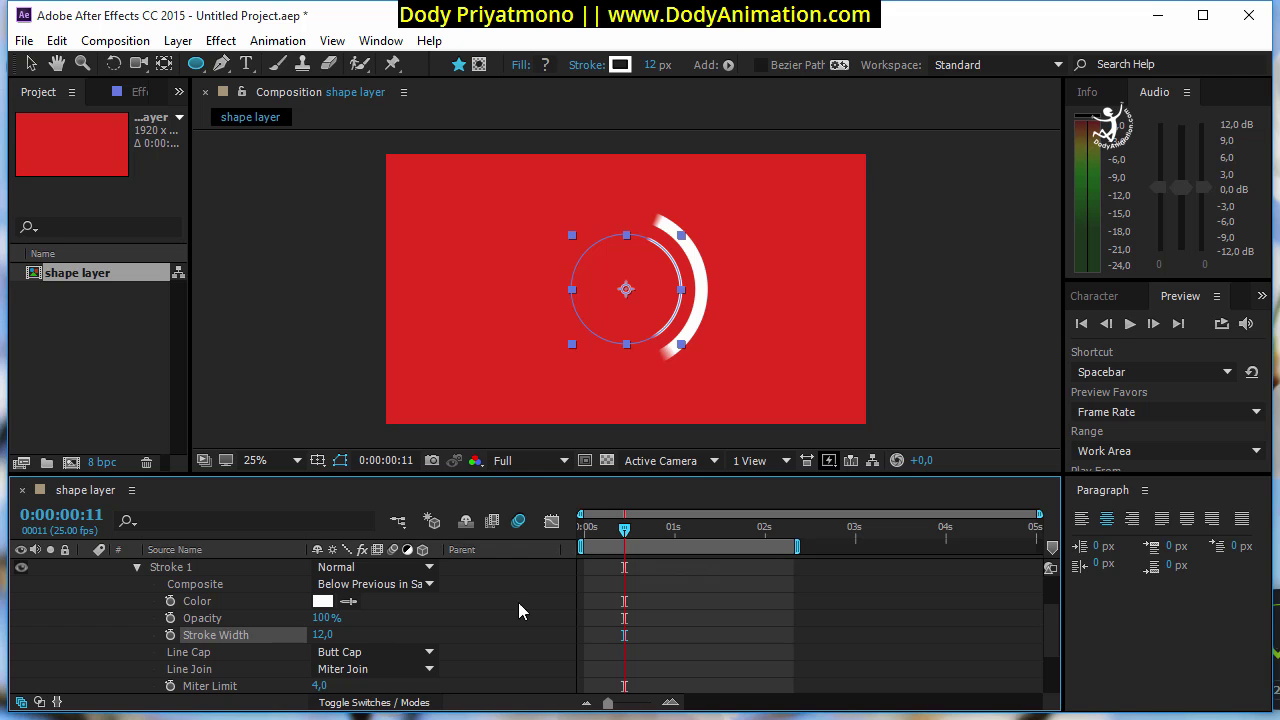
- Add dashes to the inner circle's stroke with a Dash value of 41 and turn off the composition's motion blur
scroll(372, 645, "down", 1)
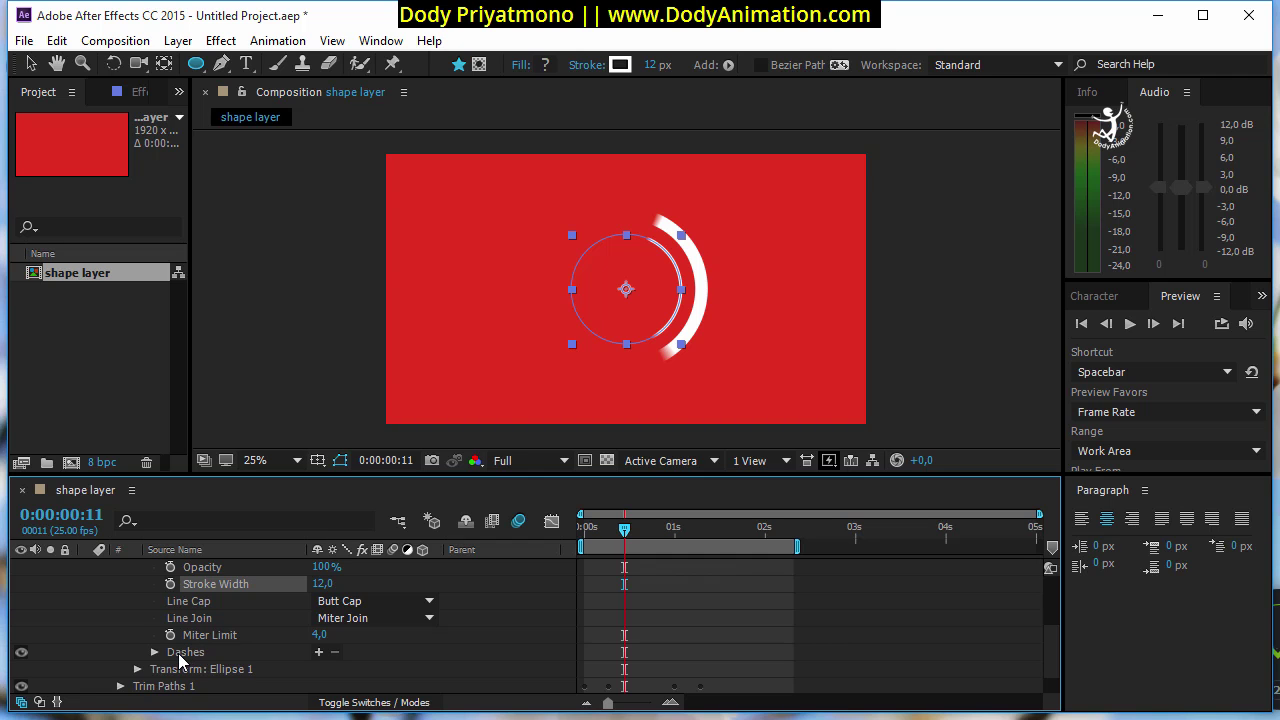
left_click_drag(306, 475, 306, 442)
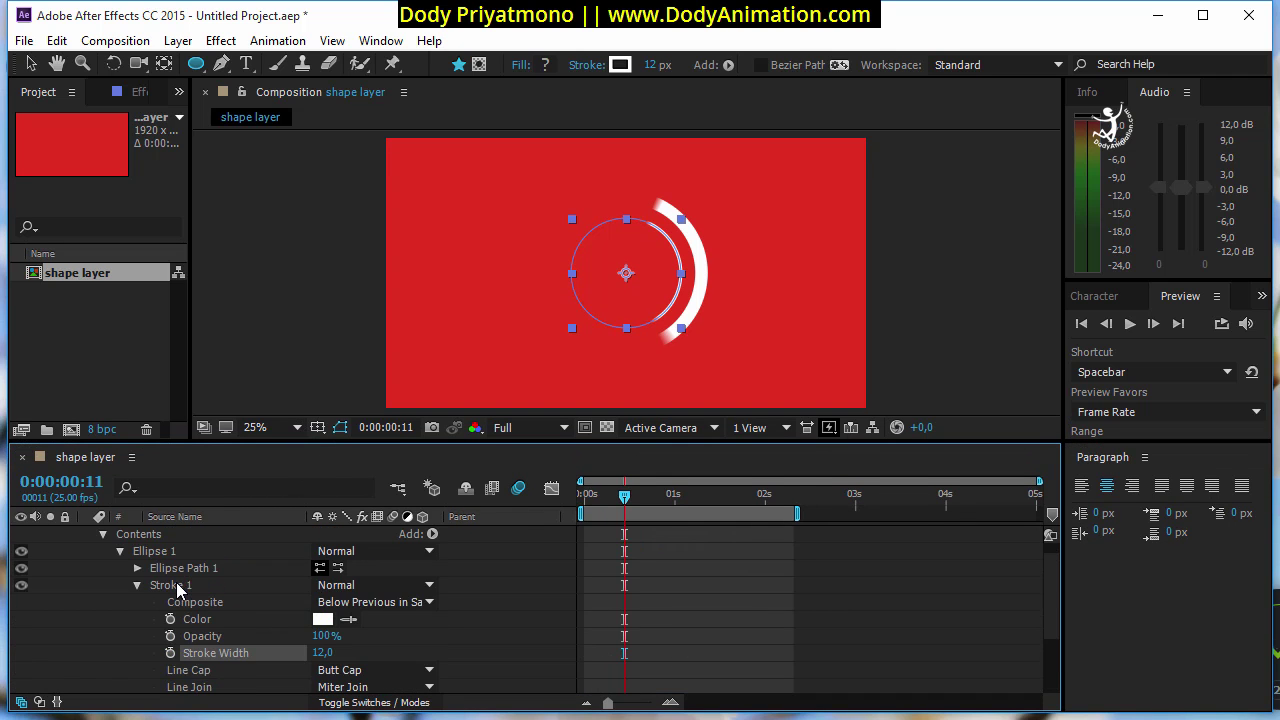
scroll(178, 583, "up", 1)
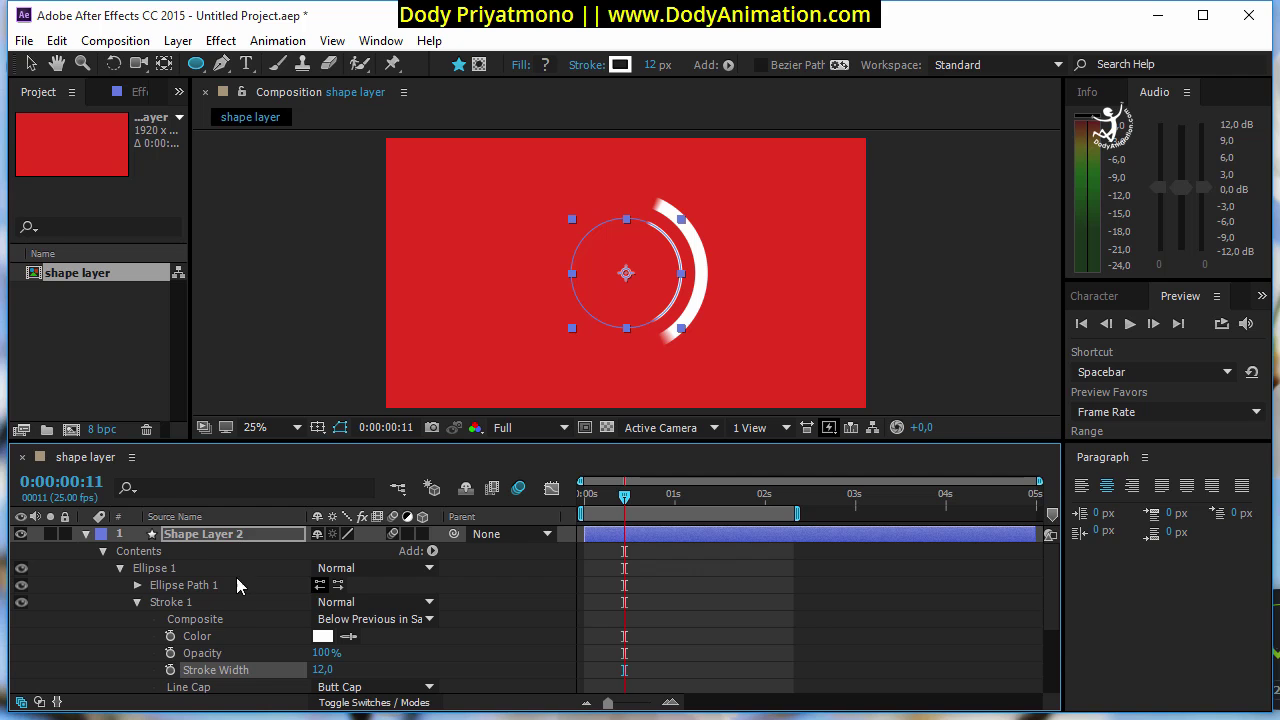
scroll(229, 592, "down", 3)
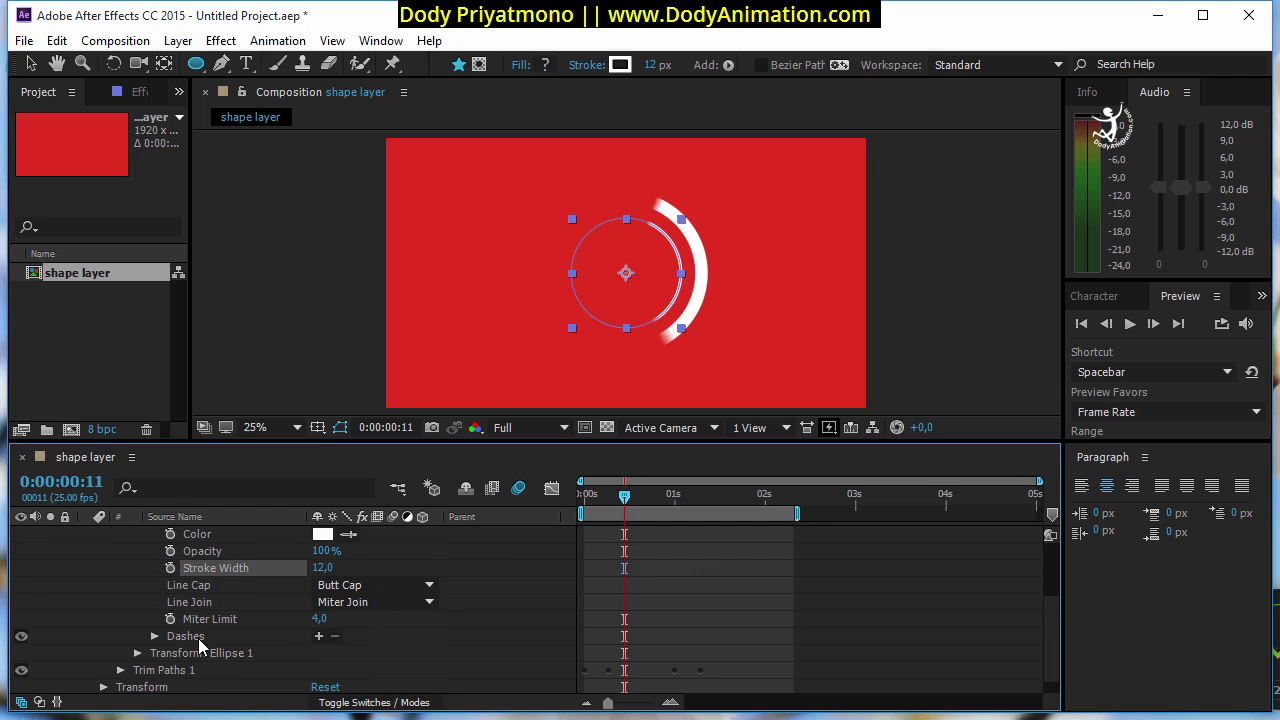
left_click(319, 637)
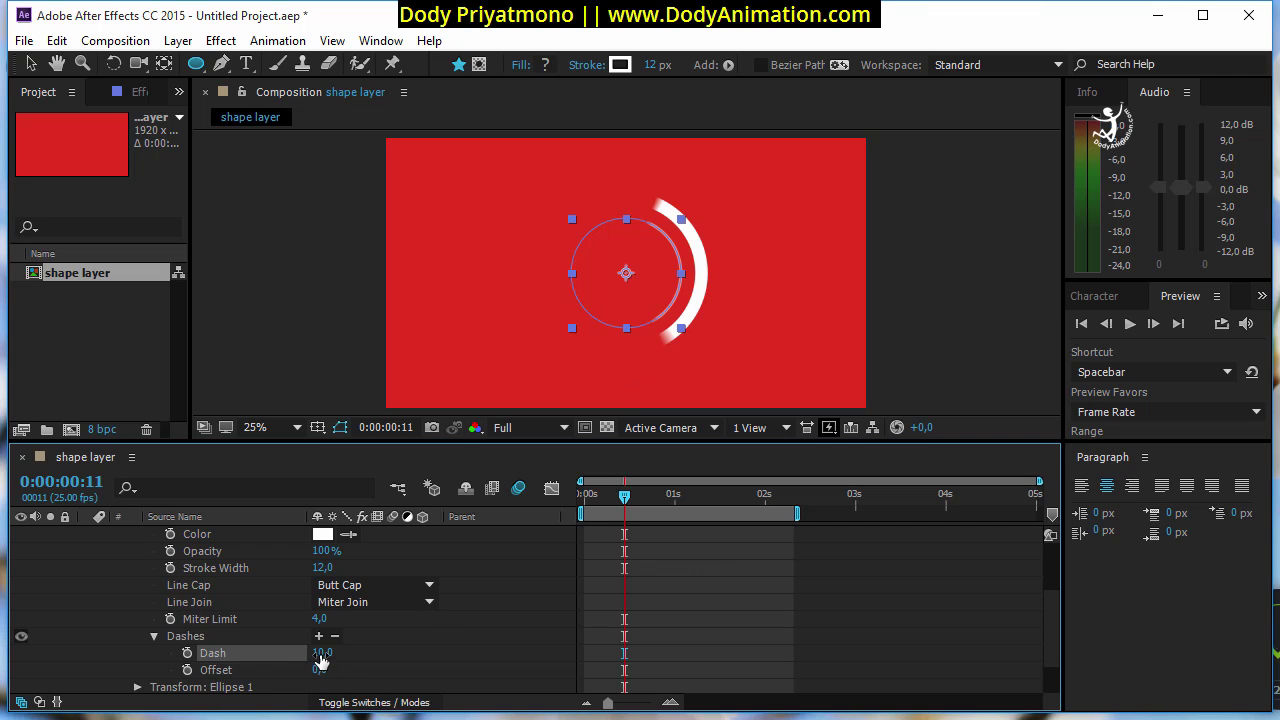
left_click_drag(333, 652, 350, 652)
left_click(516, 490)
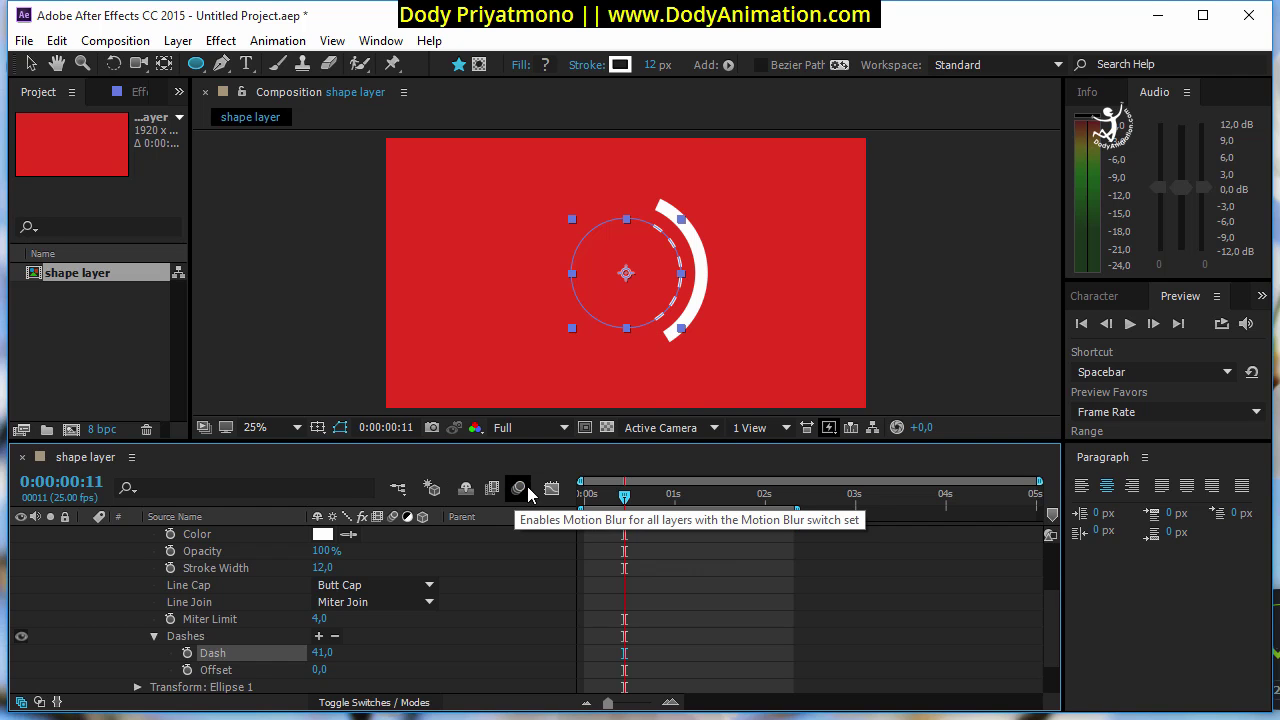
key("period")
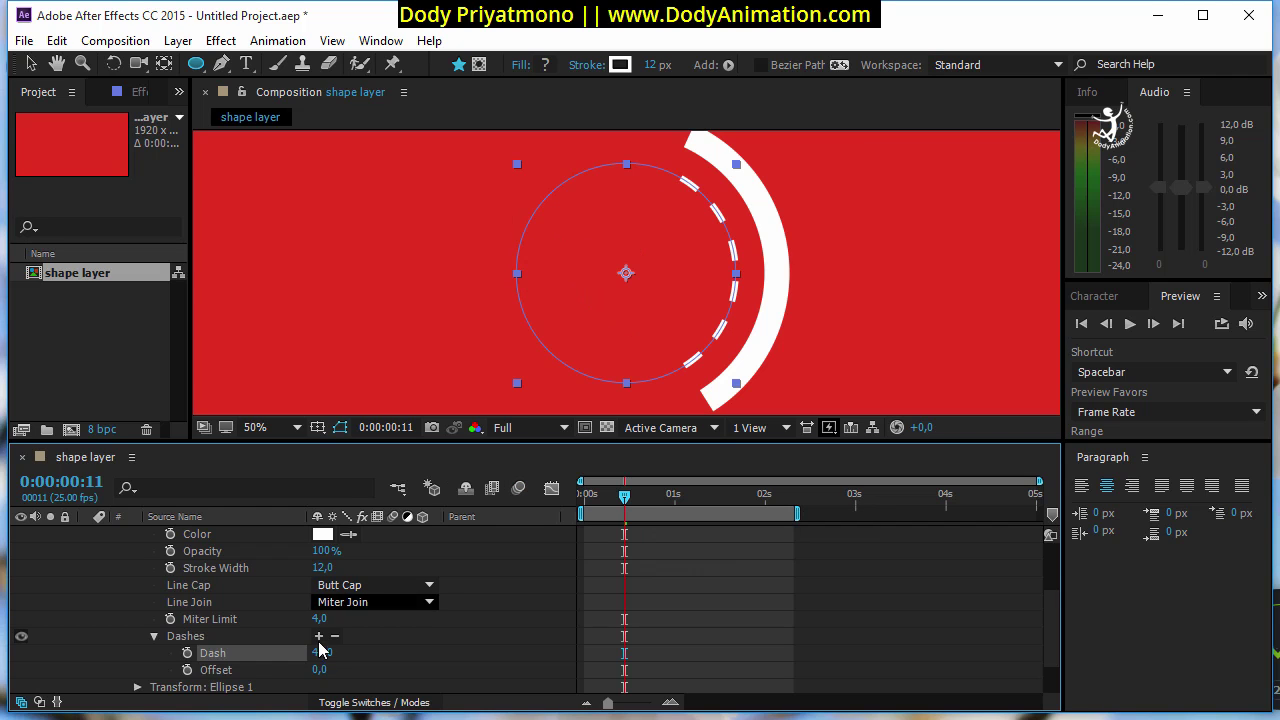
- Set the inner stroke's Dash to 70 and add a Gap of 28
left_click_drag(323, 652, 350, 656)
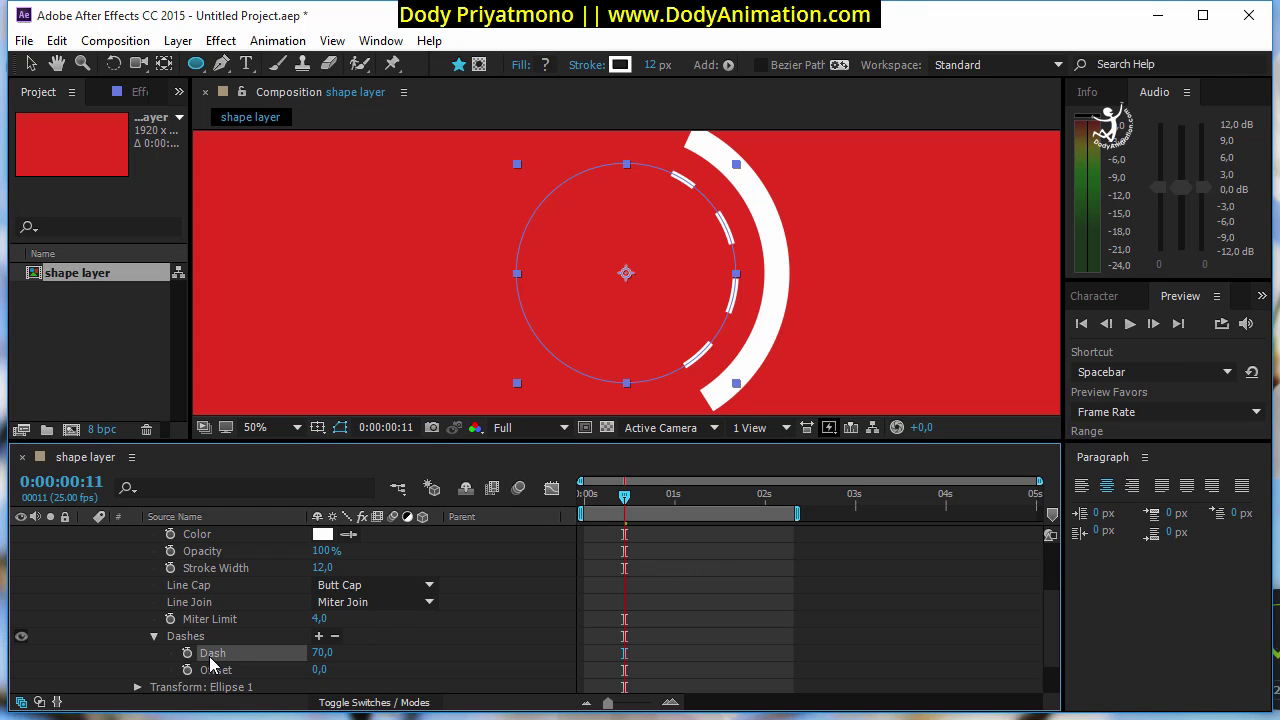
left_click(319, 637)
left_click_drag(316, 682, 222, 690)
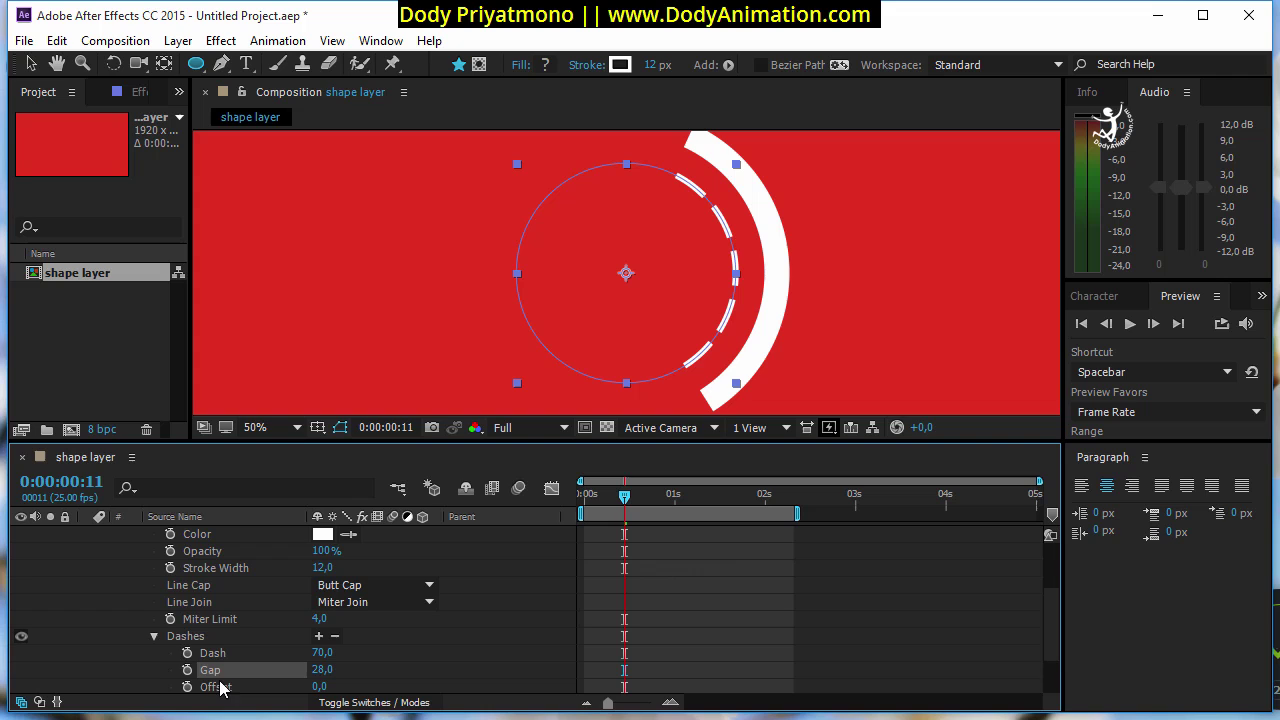
- Collapse the Dashes properties and set the inner stroke's Line Cap to Round Cap
left_click(154, 636)
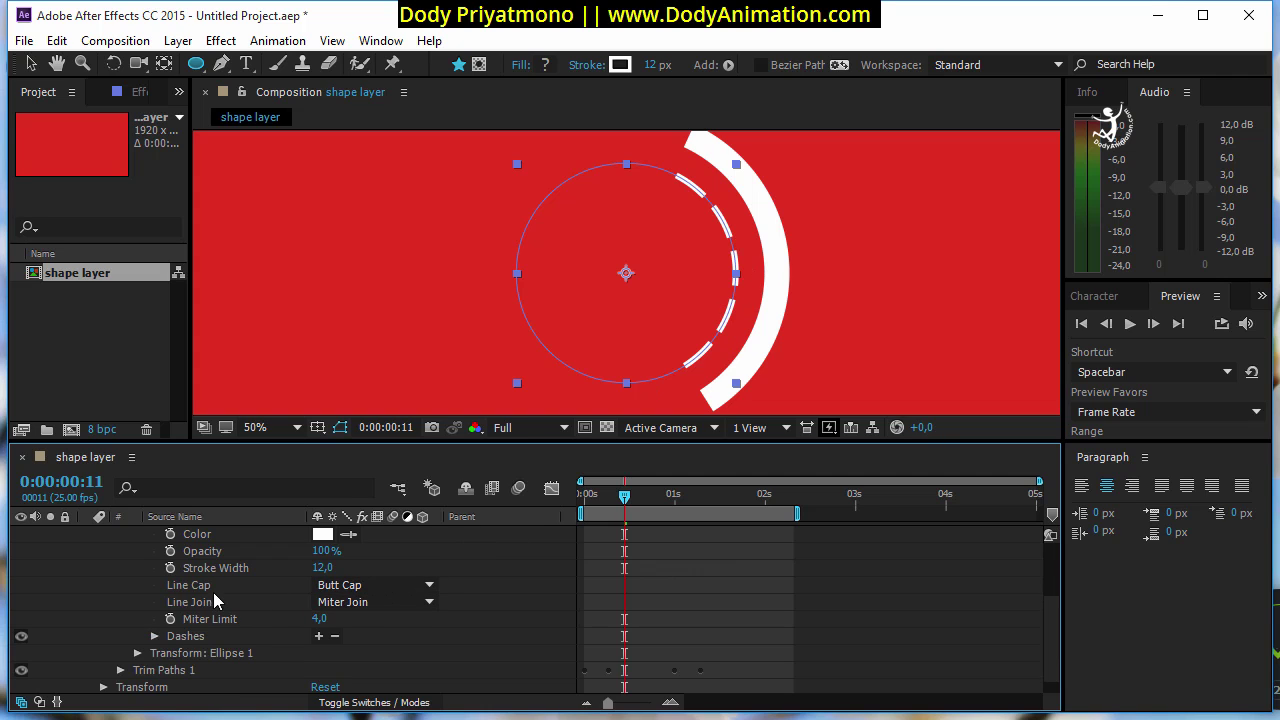
left_click(365, 588)
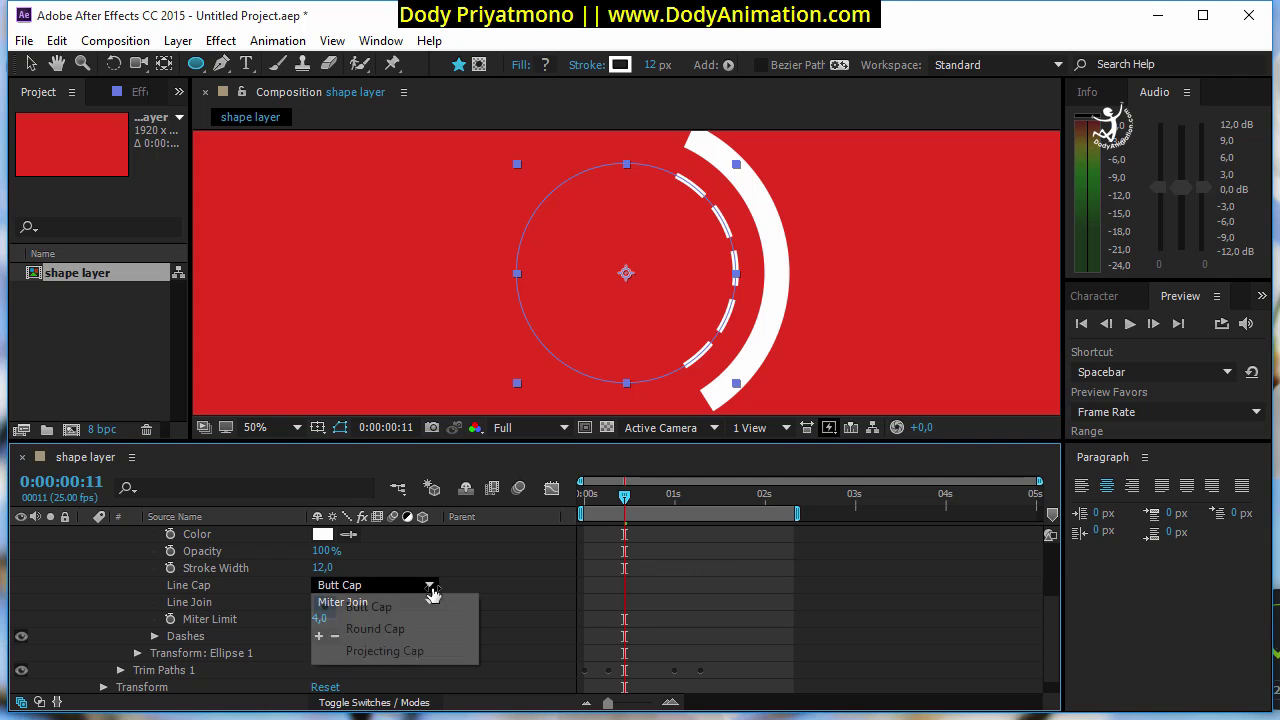
left_click(377, 629)
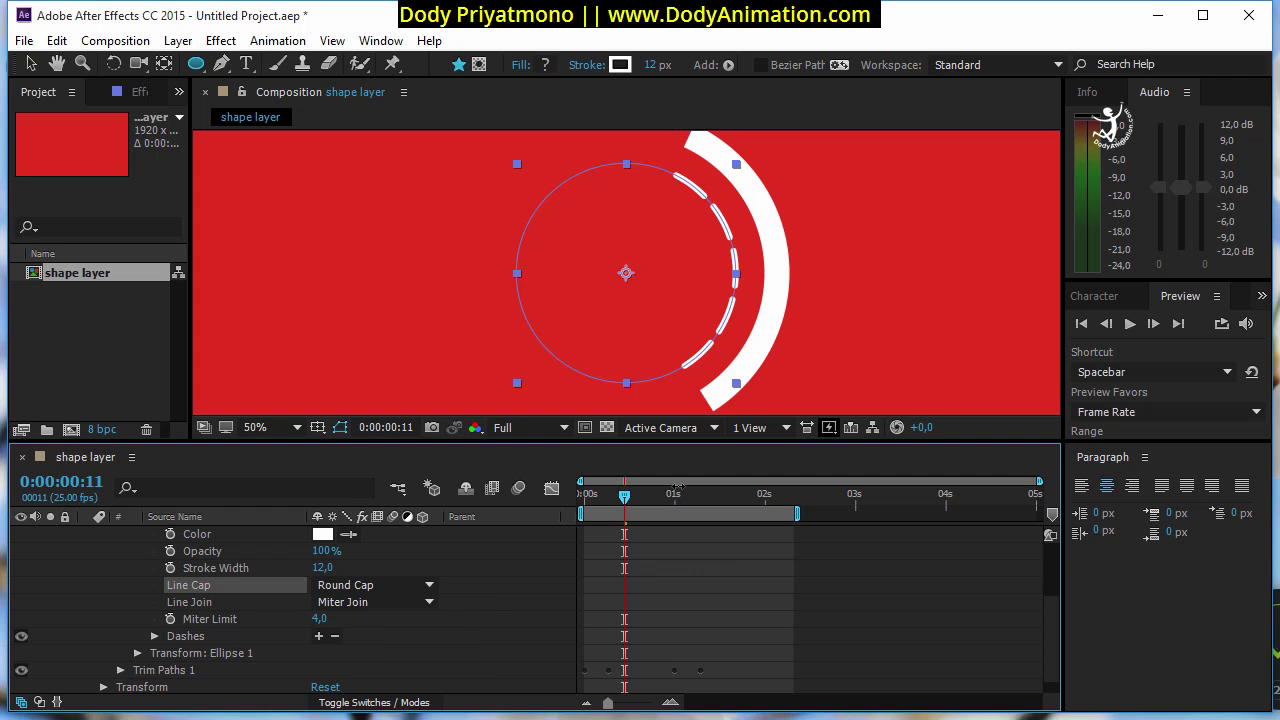
- Set the inner circle's stroke dashes to a Dash of 27 and a Gap of 55
left_click(155, 636)
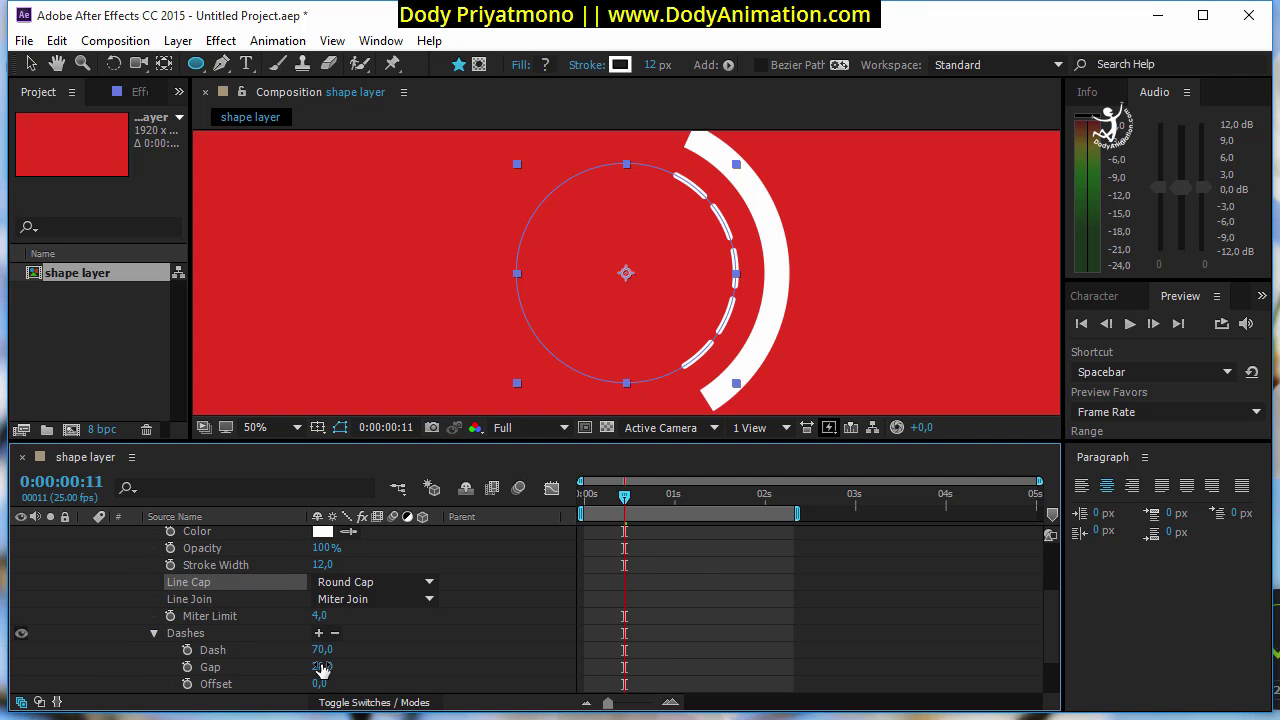
mouse_move(320, 652)
left_mouse_down()
mouse_move(305, 669)
mouse_move(340, 666)
mouse_move(273, 651)
left_mouse_up()
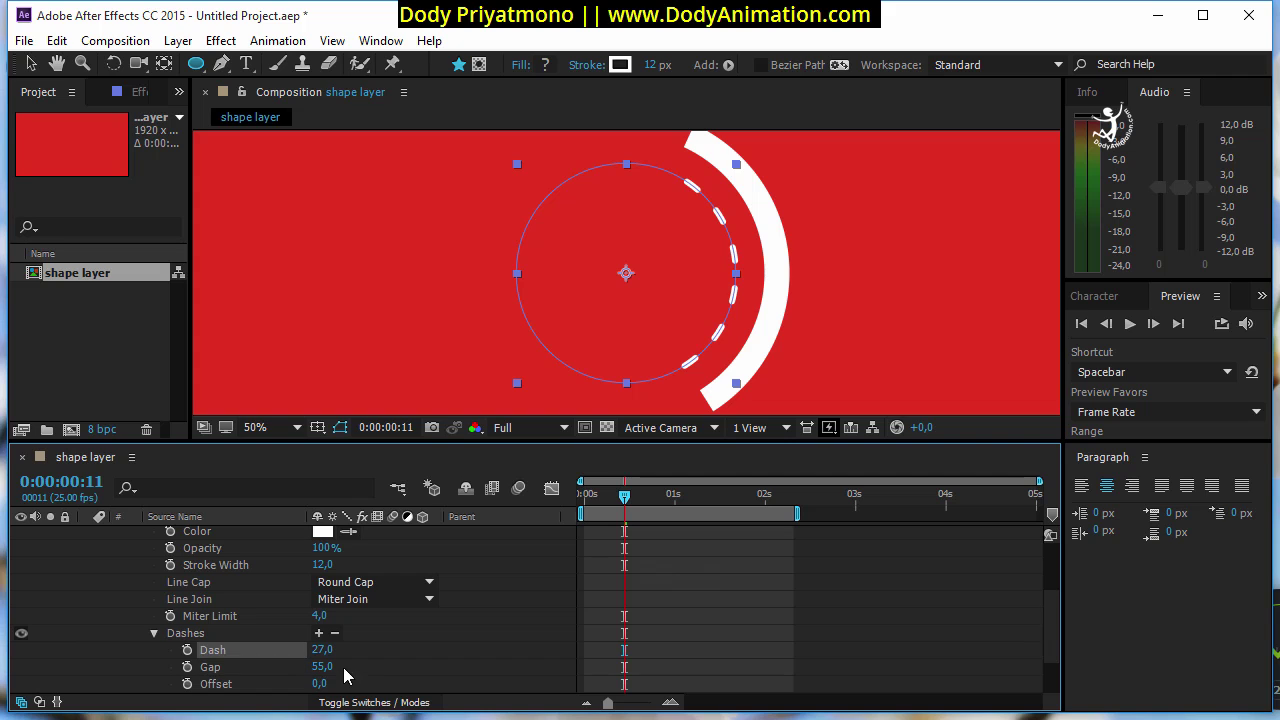
left_click(153, 633)
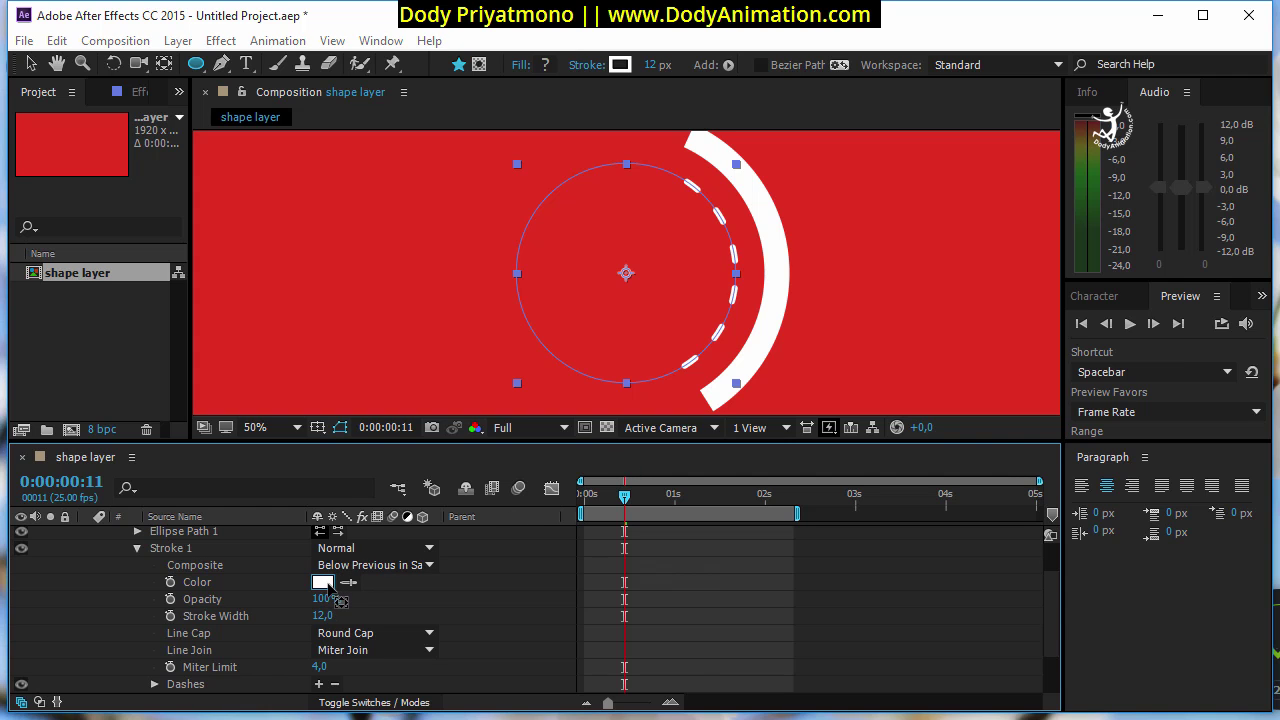
- Change the inner circle's stroke color to the yellow-green D7F50F and collapse the Stroke 1 properties
left_click(324, 582)
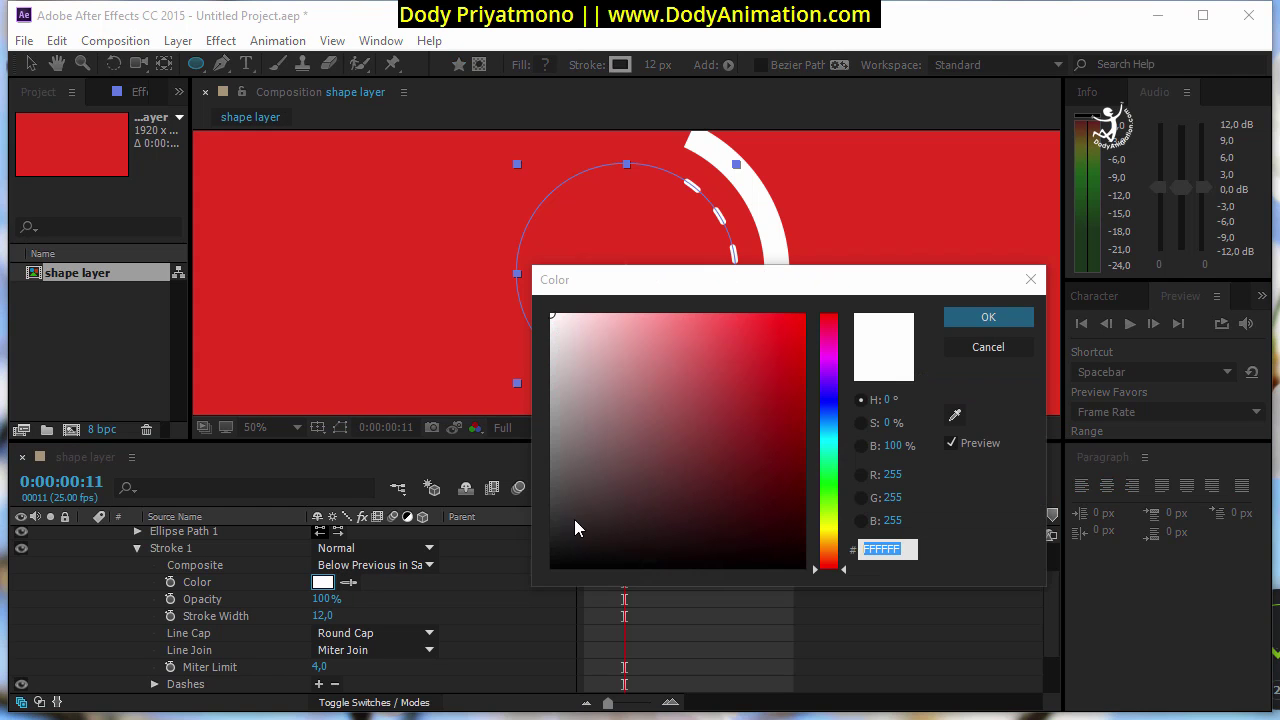
left_click(832, 521)
left_click_drag(783, 367, 789, 323)
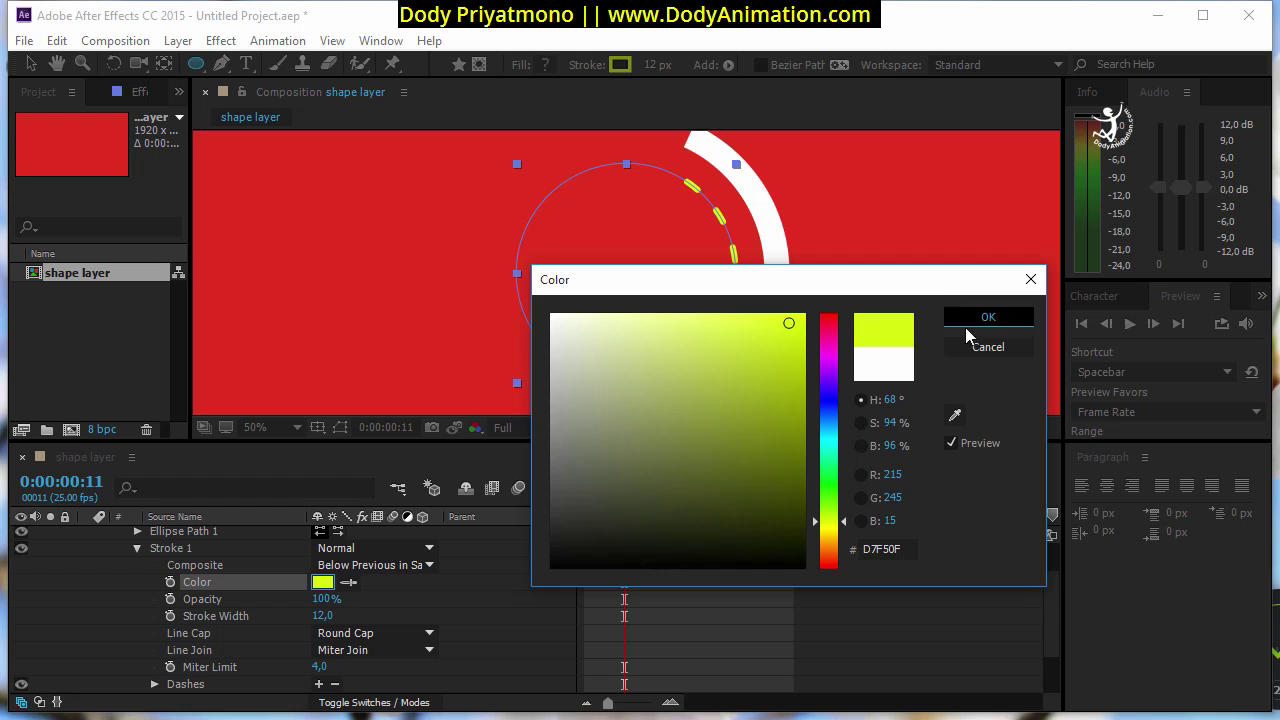
left_click(988, 316)
left_click(137, 548)
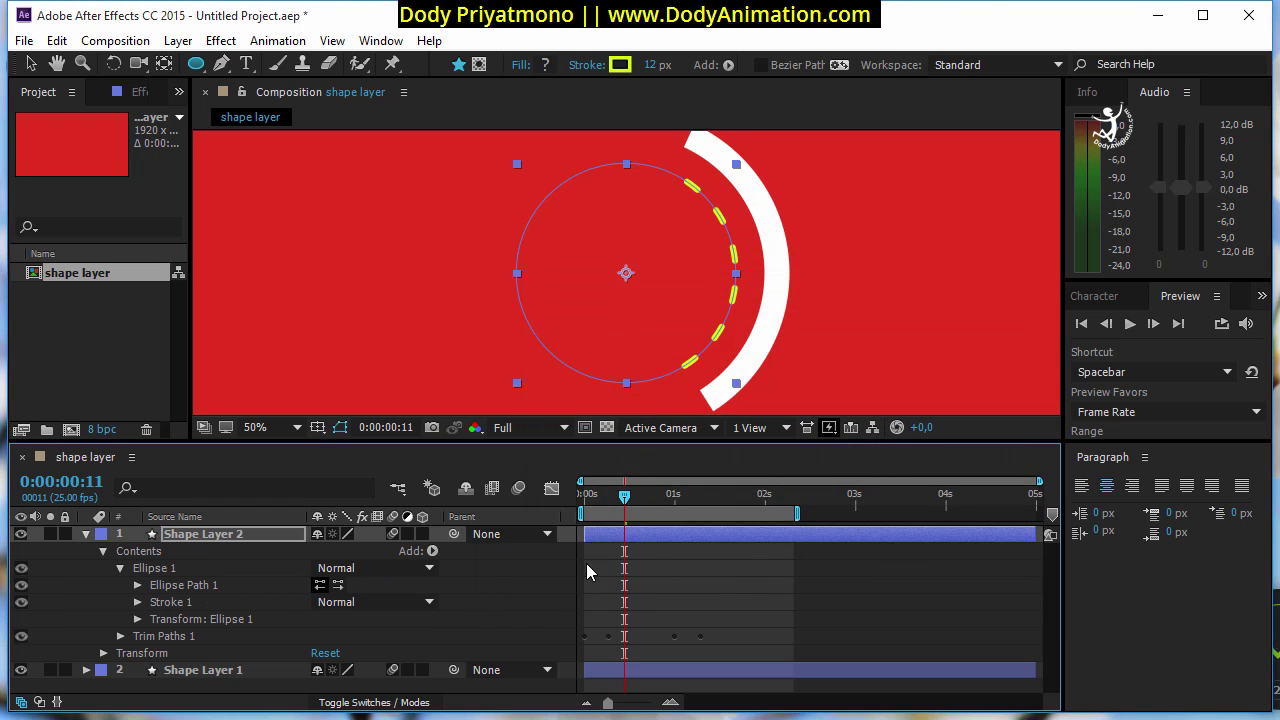
- Show only the keyframed properties of Shape Layer 2 and delay all its Start and End keyframes by about 7 frames
left_click(102, 551)
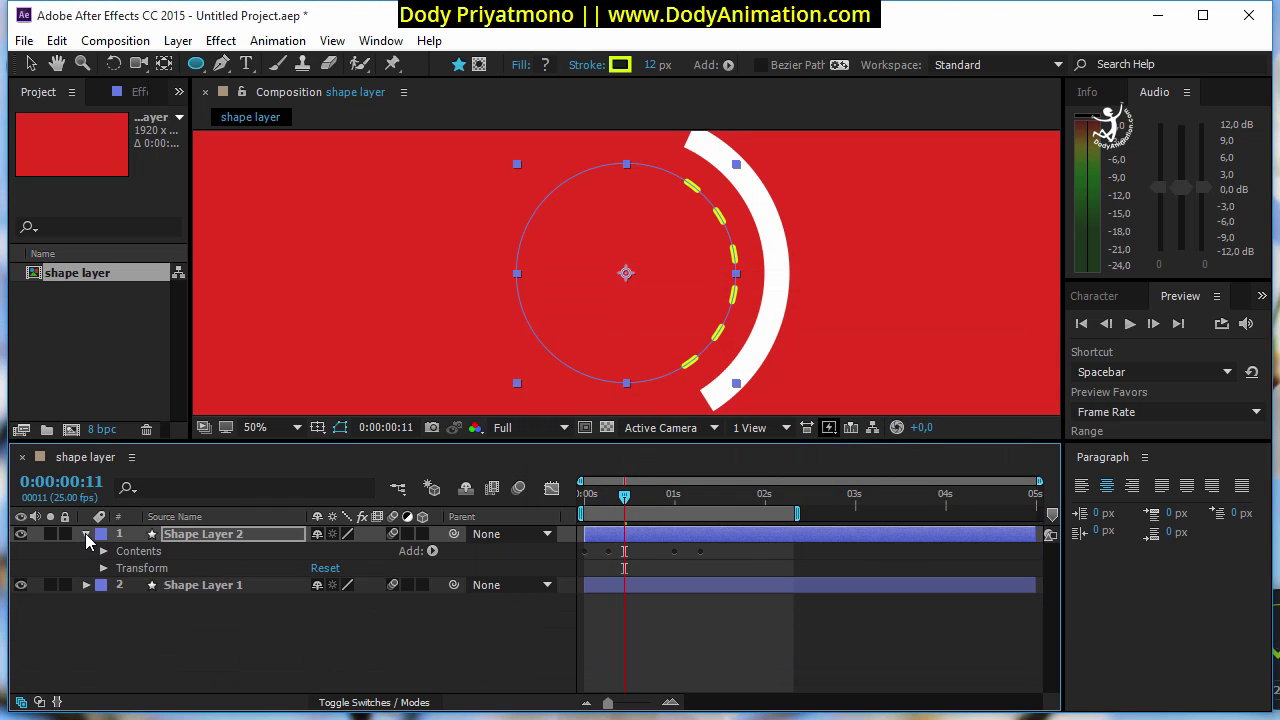
left_click(86, 534)
left_click(650, 537)
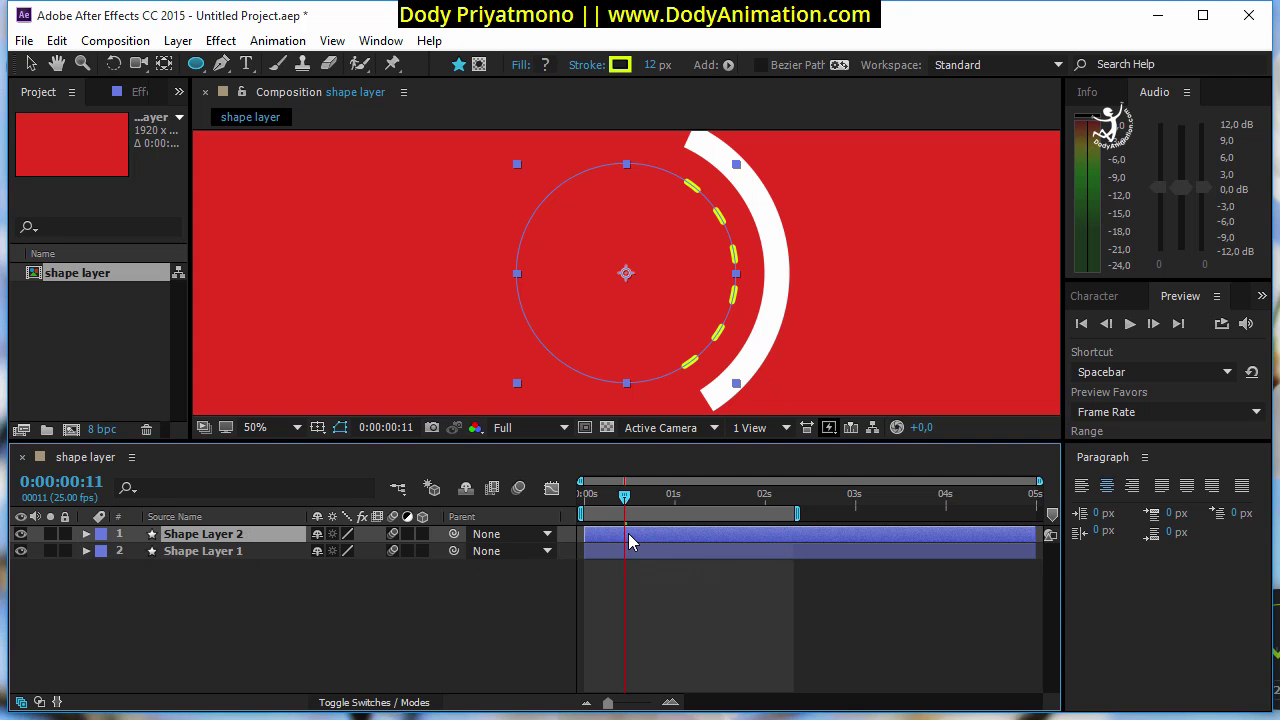
key("u")
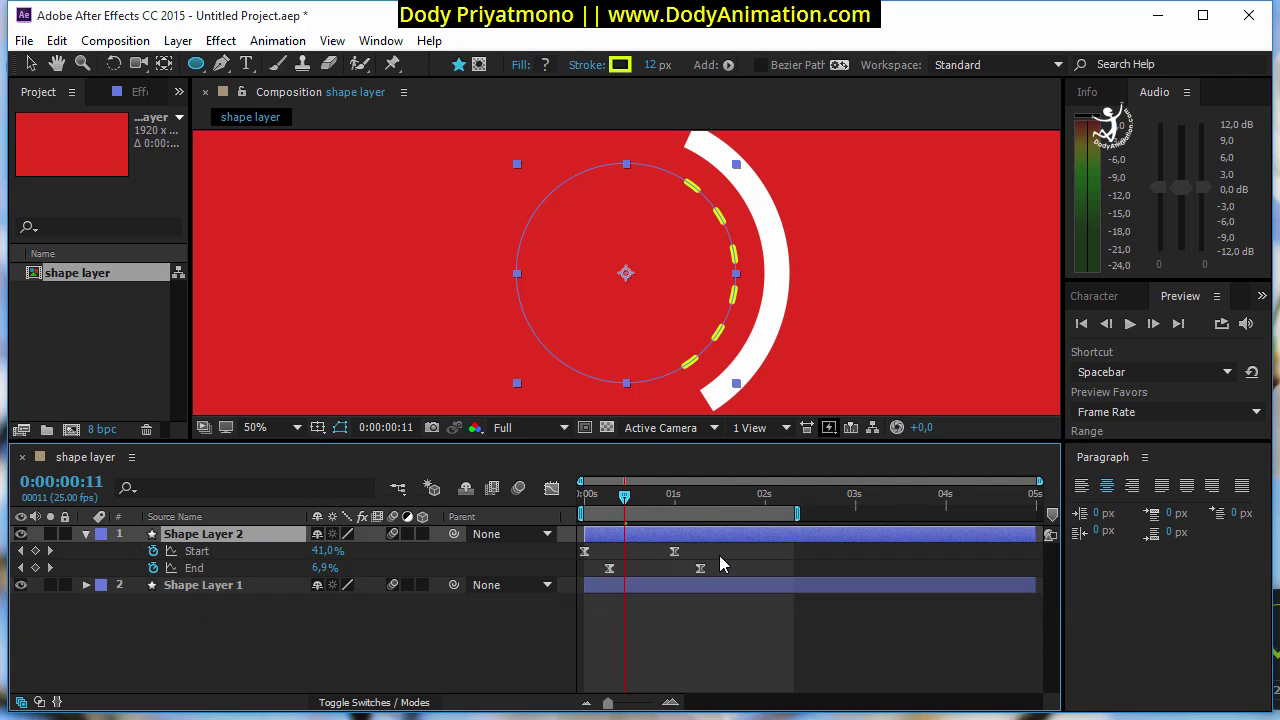
mouse_move(732, 547)
left_mouse_down()
mouse_move(582, 588)
mouse_move(636, 575)
left_mouse_up()
left_click(645, 615)
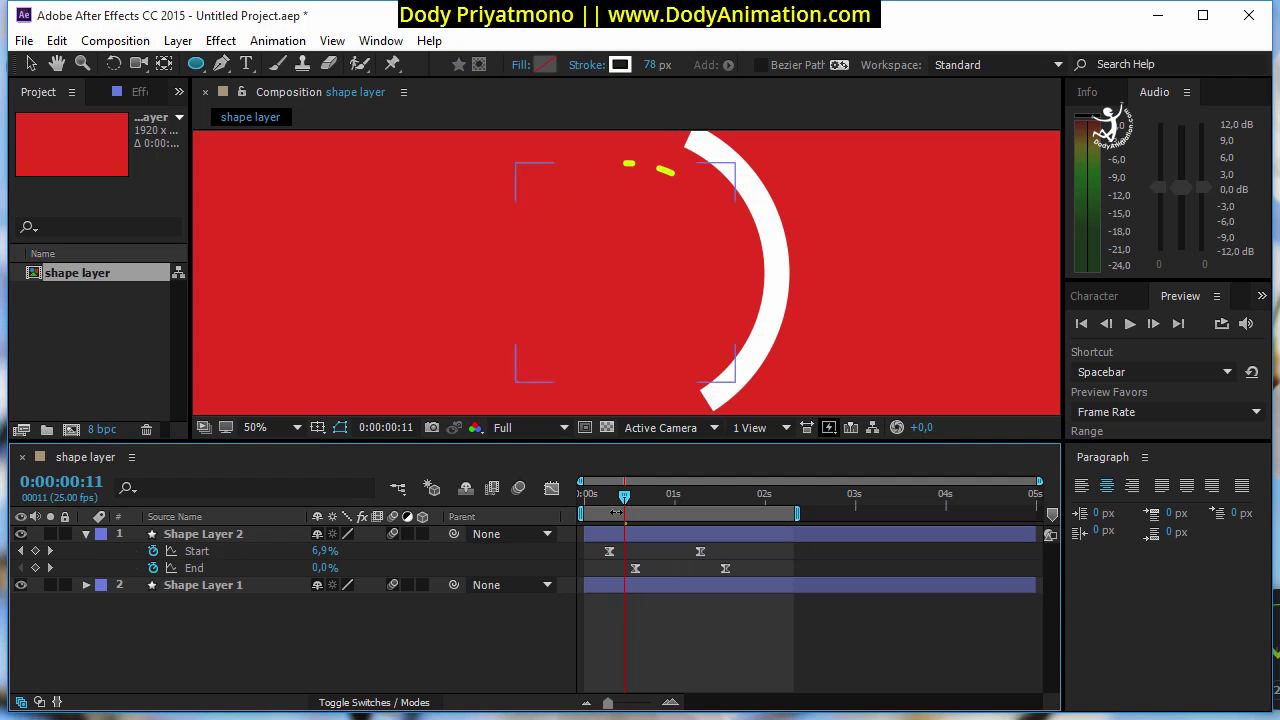
- Reveal Shape Layer 1's keyframes for comparison and delay Shape Layer 2's Start and End keyframes by about 2 more frames
left_click(607, 590)
key("u")
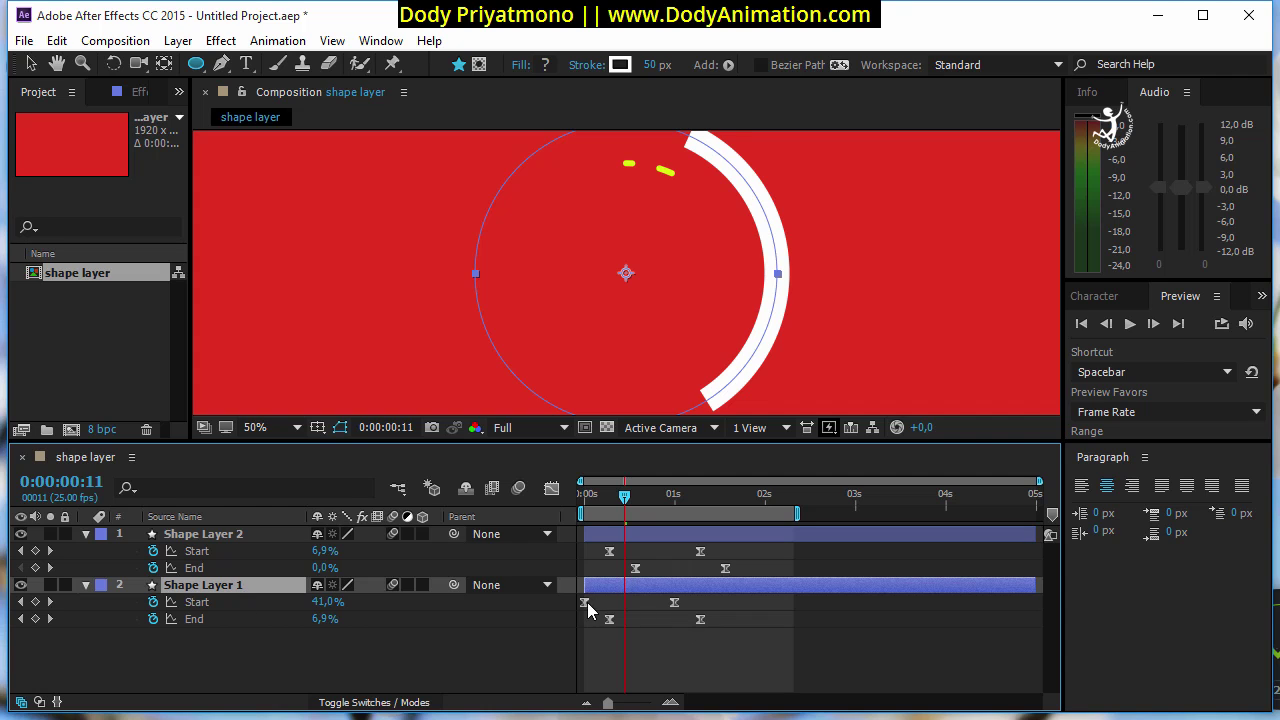
left_click_drag(762, 545, 630, 577)
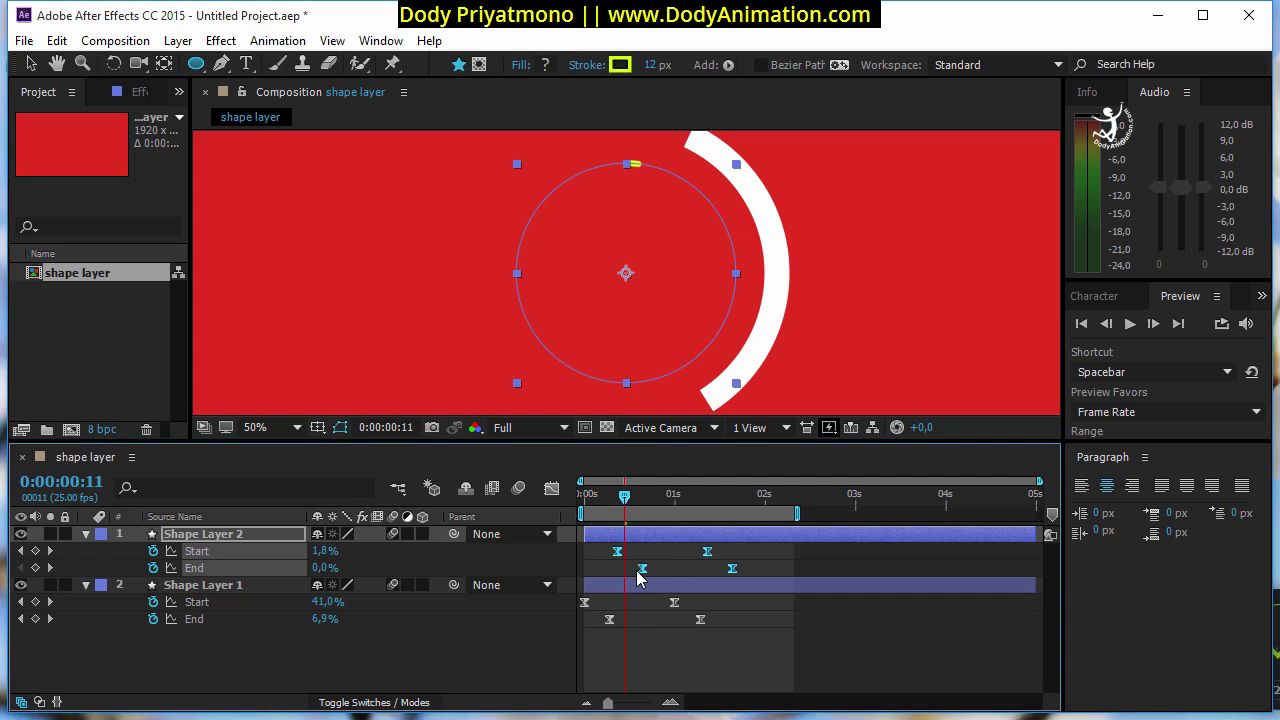
left_click(637, 550)
- Preview the two-ring animation from the first frame with the whole composition visible at 25% zoom
key("Home")
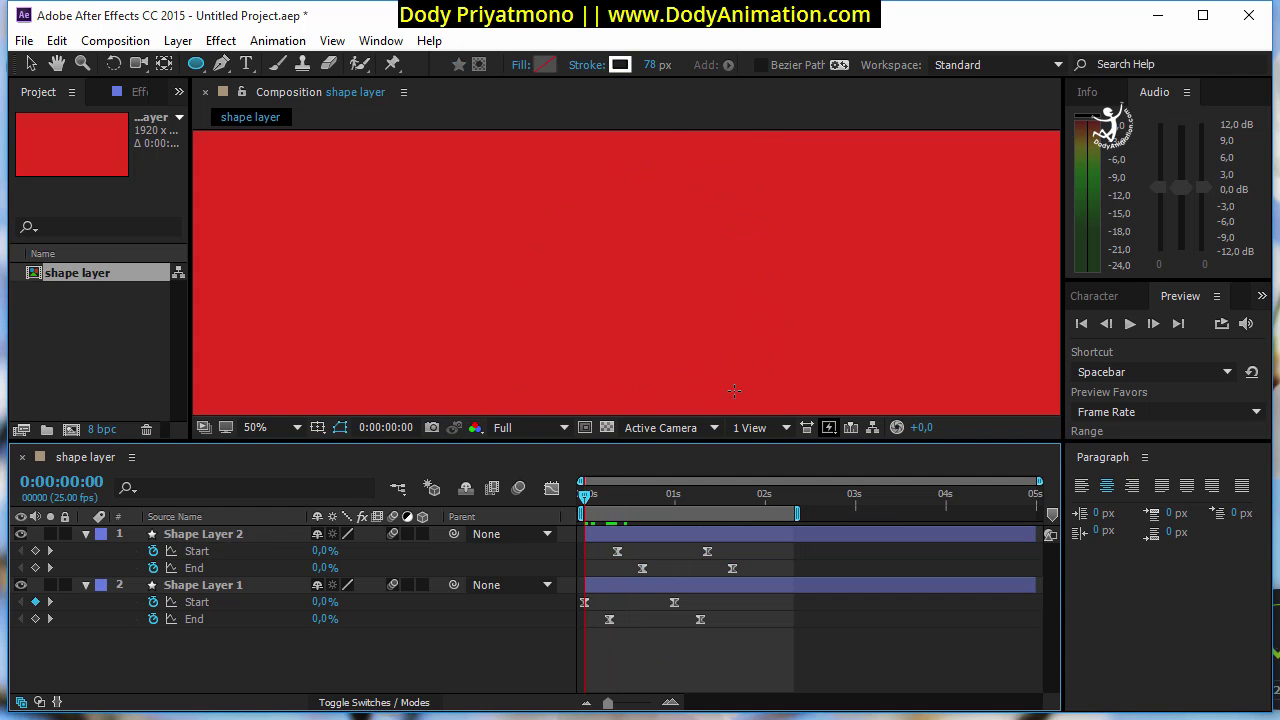
left_click_drag(698, 442, 700, 562)
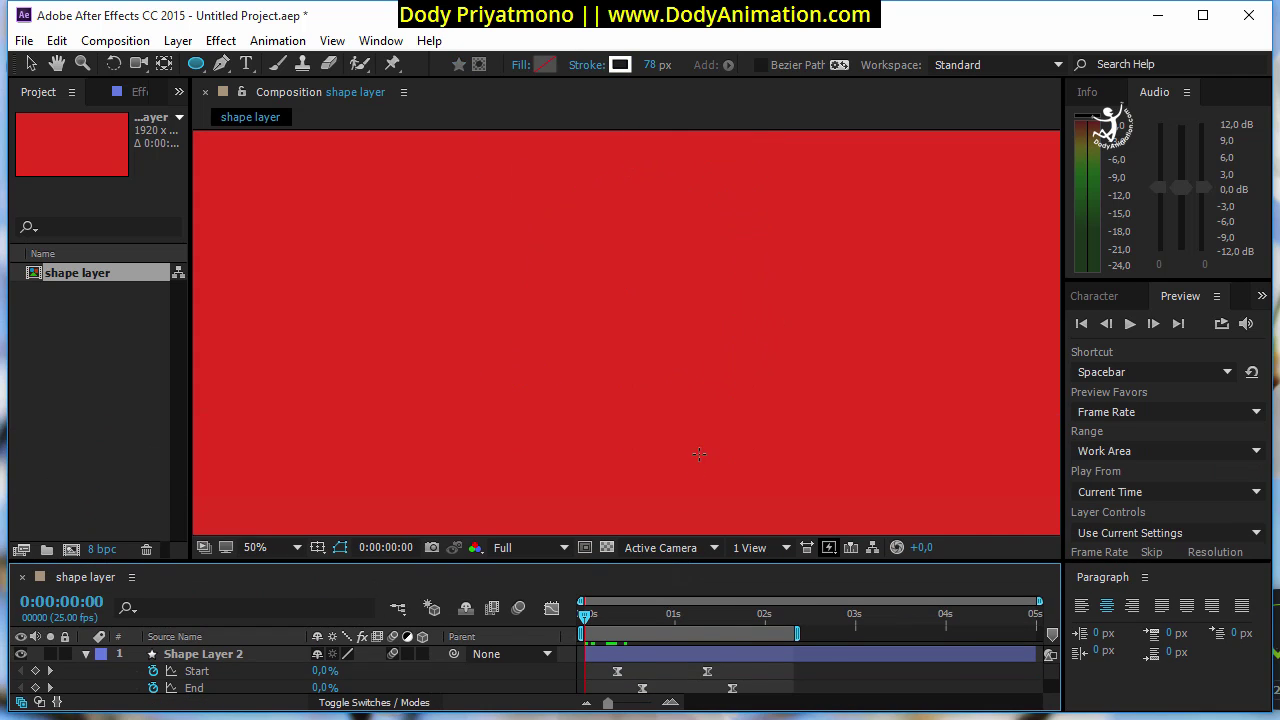
key("comma")
key("space")
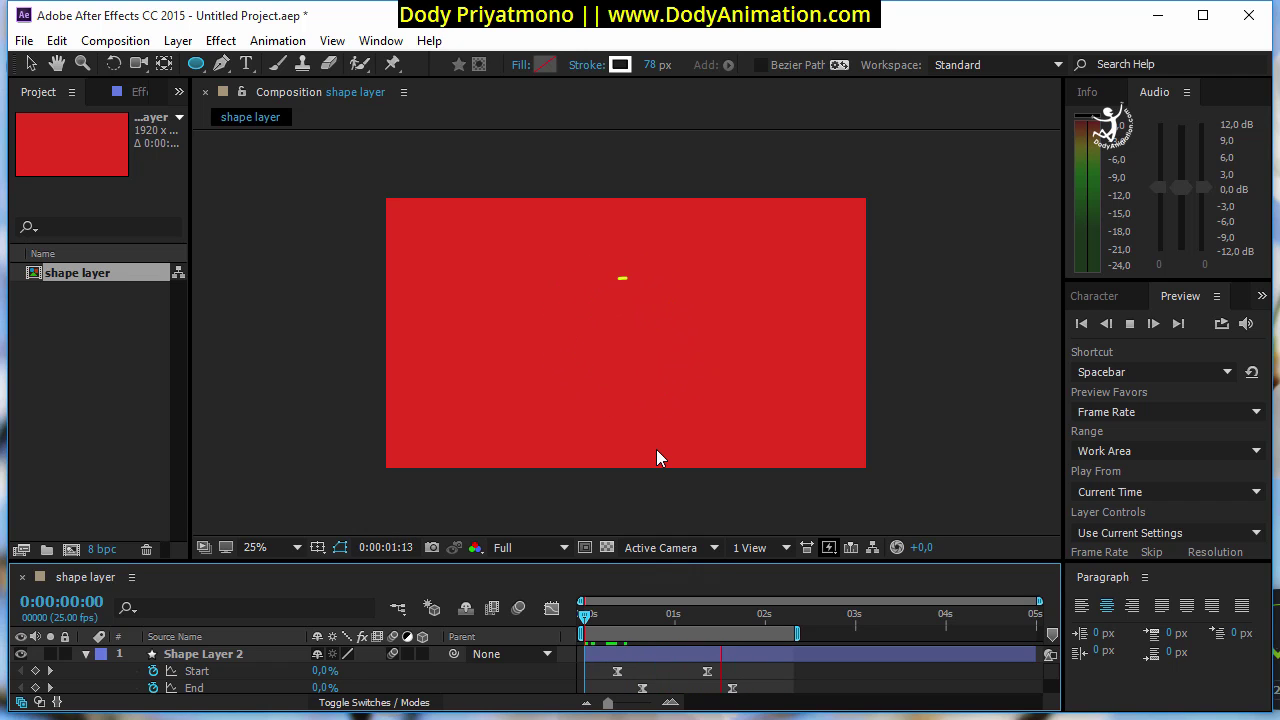
key("space")
- Collapse both shape layers and preview the animation with the composition's motion blur enabled
left_click_drag(638, 561, 535, 433)
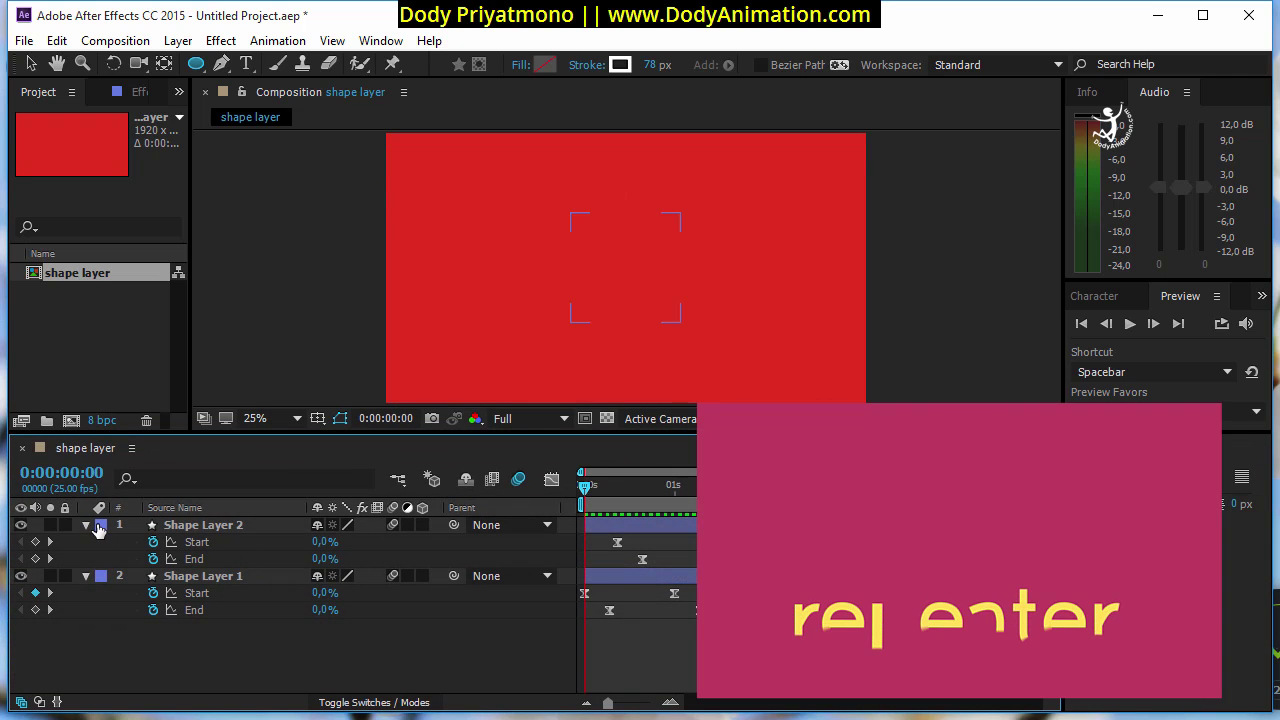
left_click(86, 524)
left_click(87, 541)
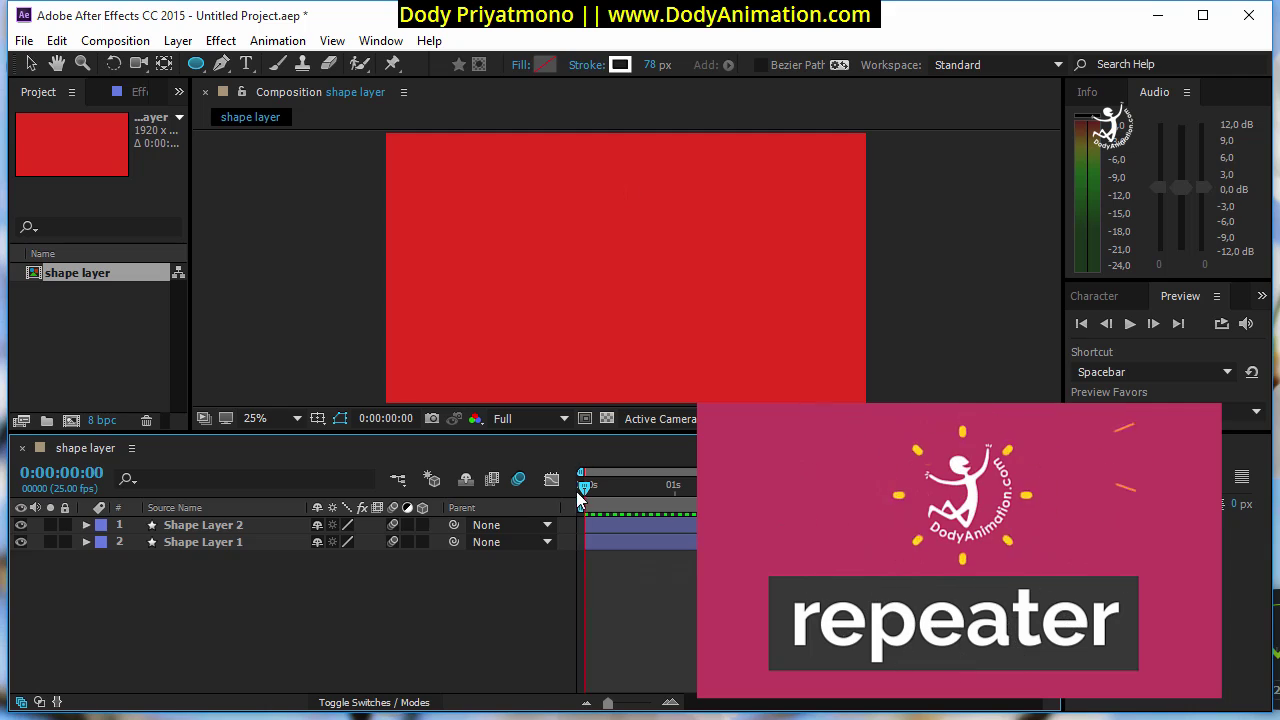
key("space")
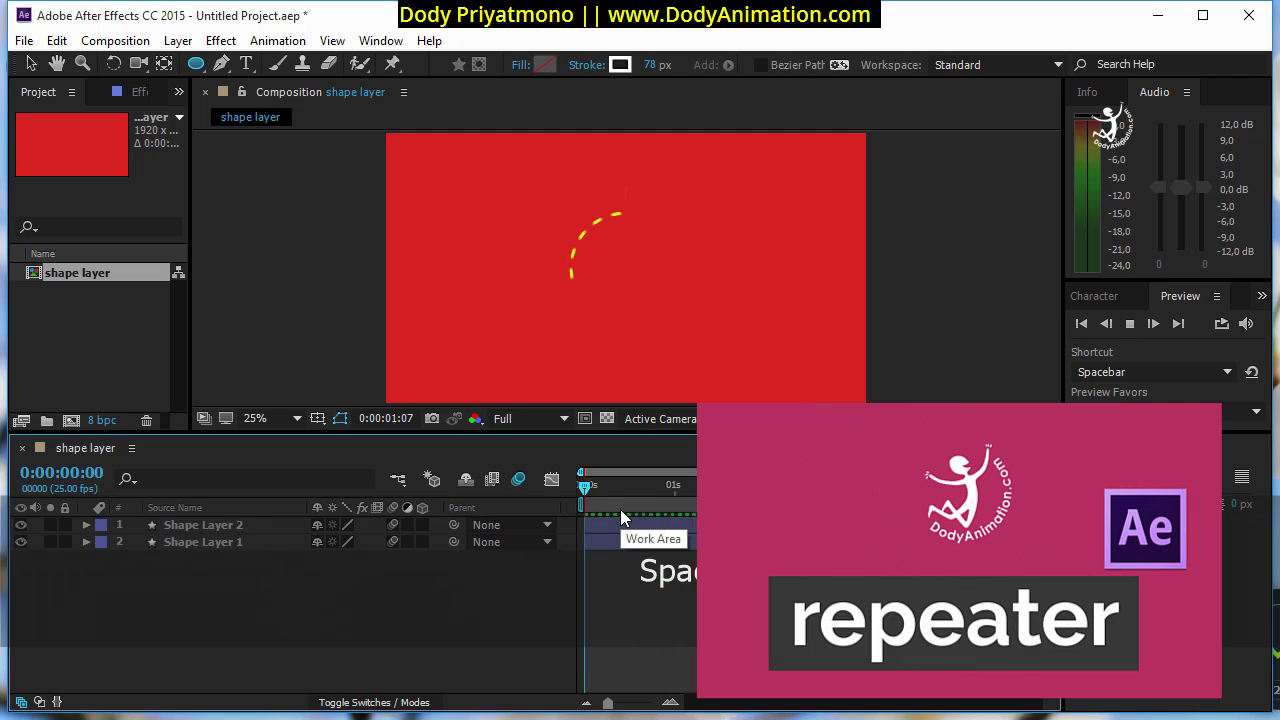